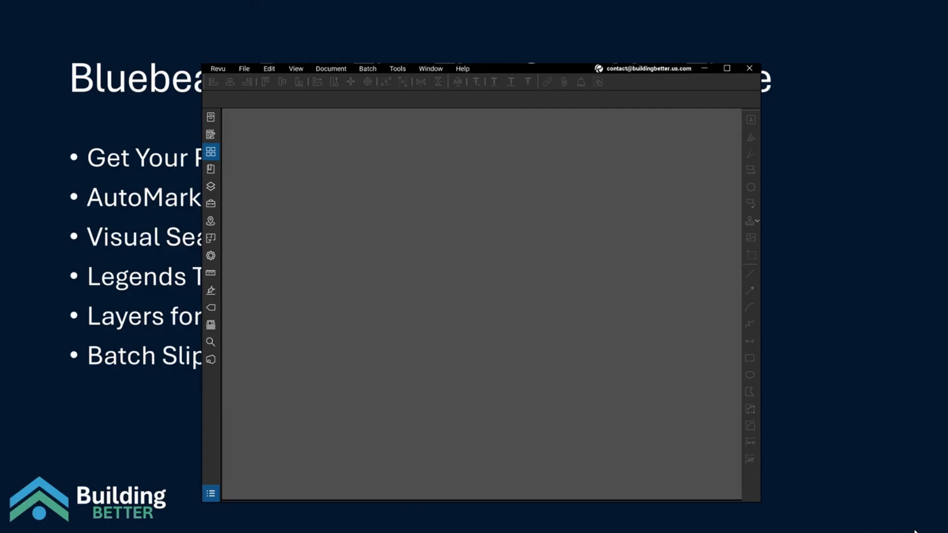
# - Maximize Revu and open Preferences to the General page
pyautogui.moveTo(871, 531)
pyautogui.click(727, 67)
pyautogui.click(16, 5)
pyautogui.click(25, 25)
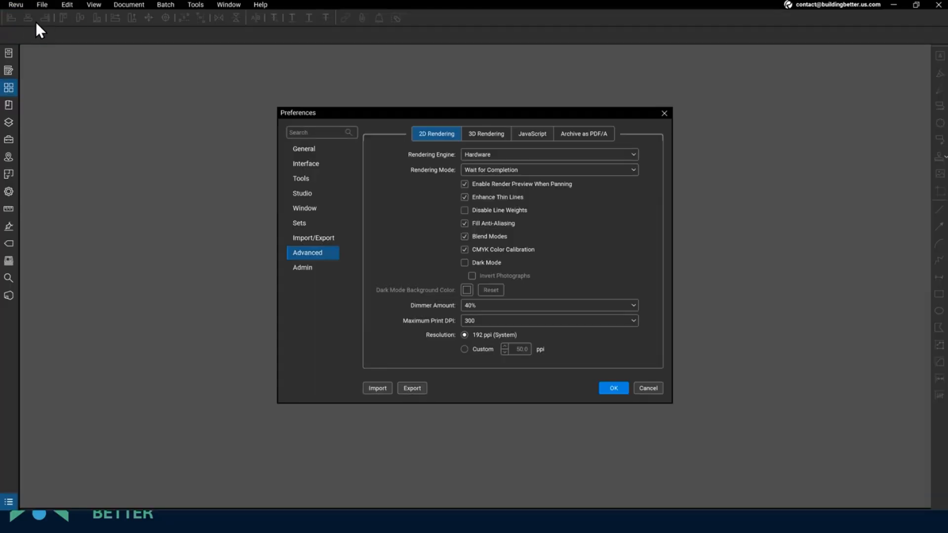
pyautogui.click(306, 149)
# - Append ' - Building Better' to the end of the User name field
pyautogui.click(479, 154)
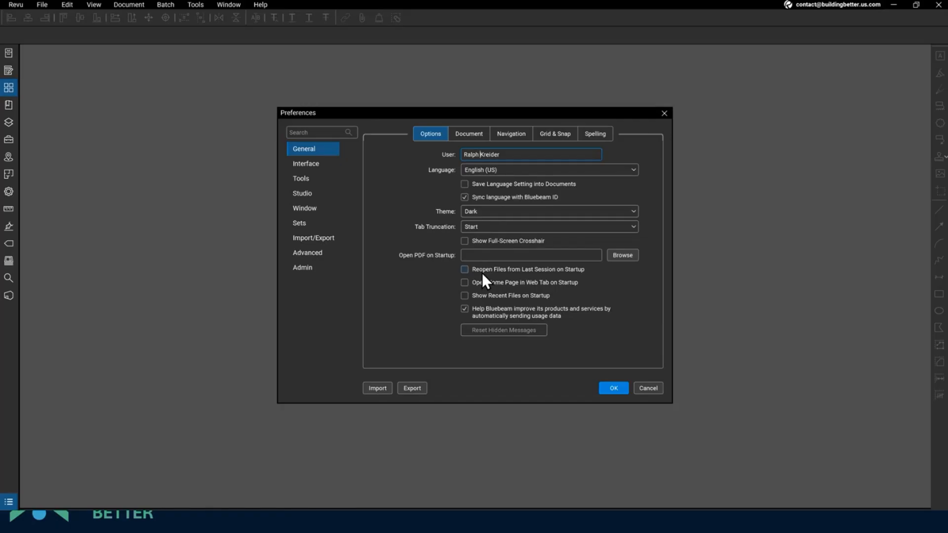
pyautogui.moveTo(459, 155); pyautogui.dragTo(514, 152)
pyautogui.click(517, 156)
pyautogui.write('- Building Better')
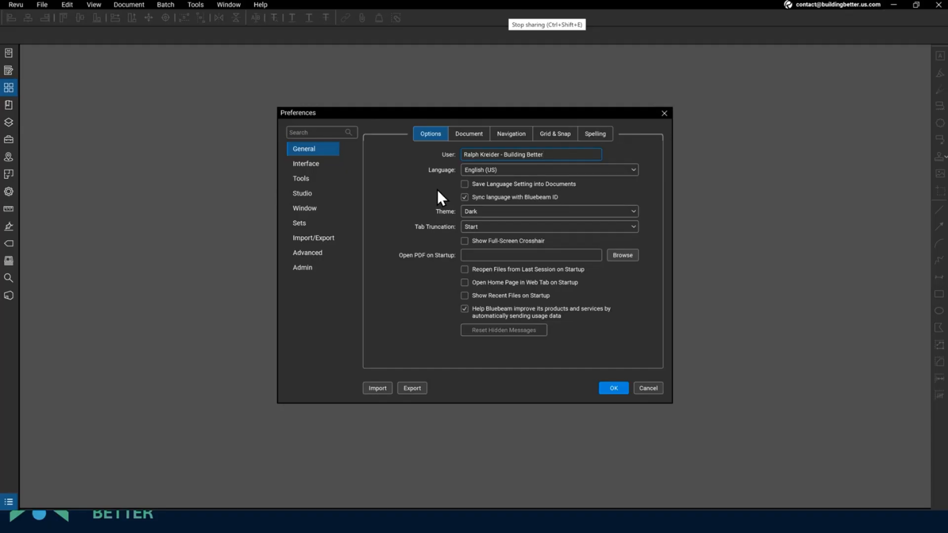
# - Review Document and Navigation settings, leaving Continuous and Single Page modes on Scroll
pyautogui.click(467, 142)
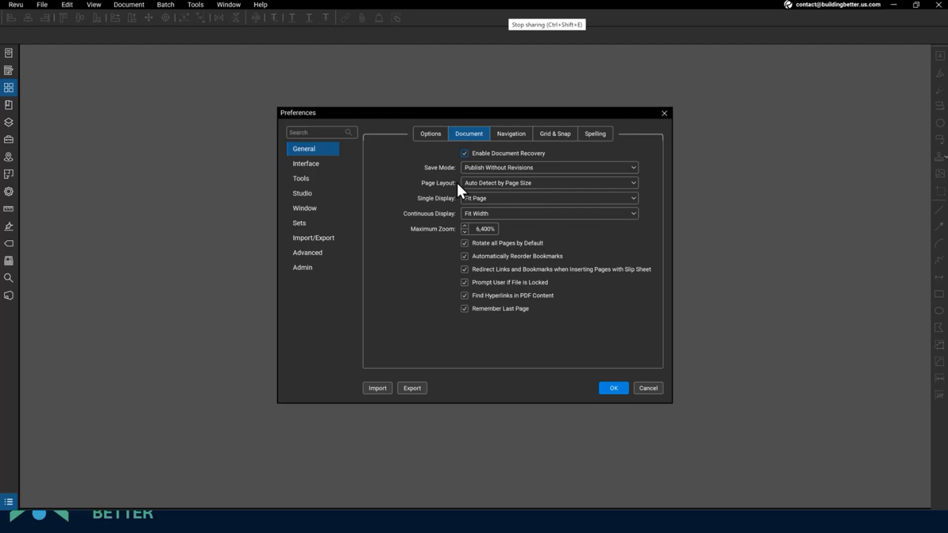
pyautogui.click(510, 135)
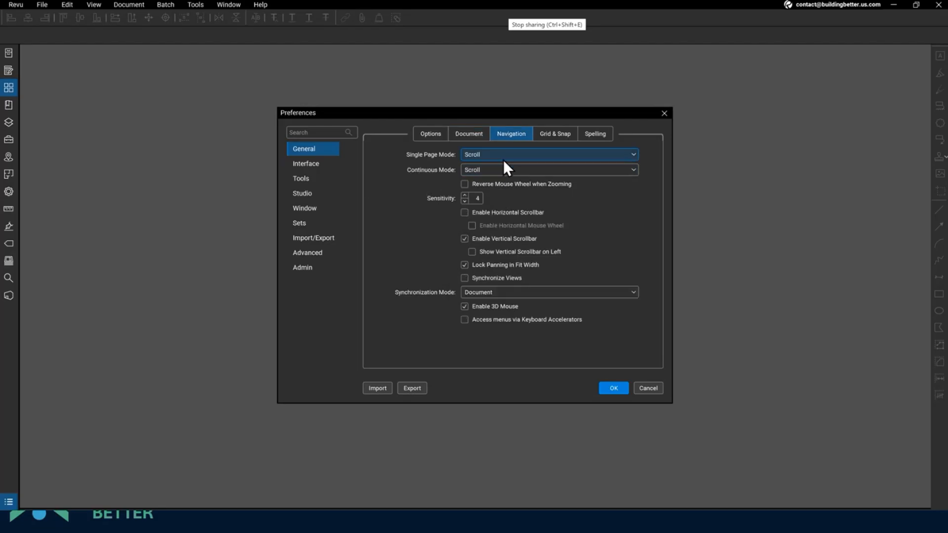
pyautogui.click(502, 170)
pyautogui.click(490, 194)
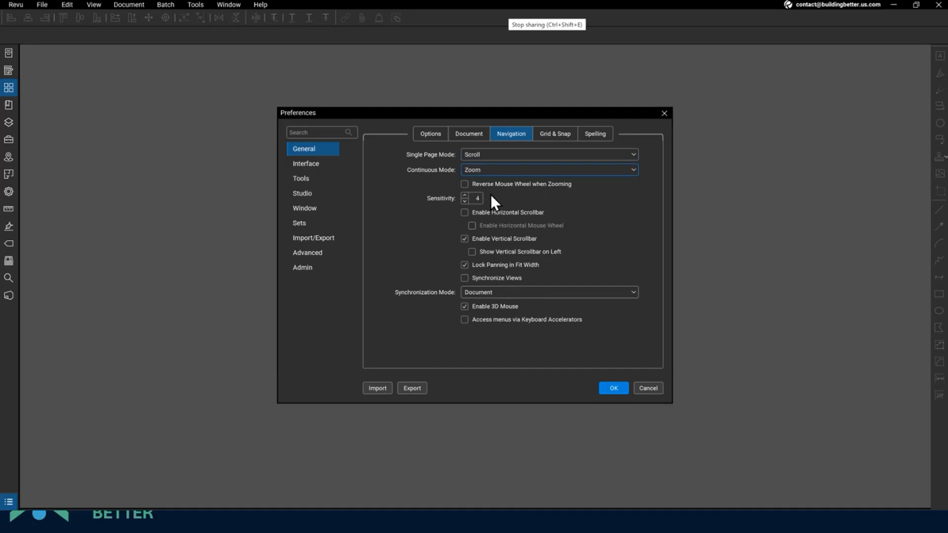
pyautogui.click(495, 165)
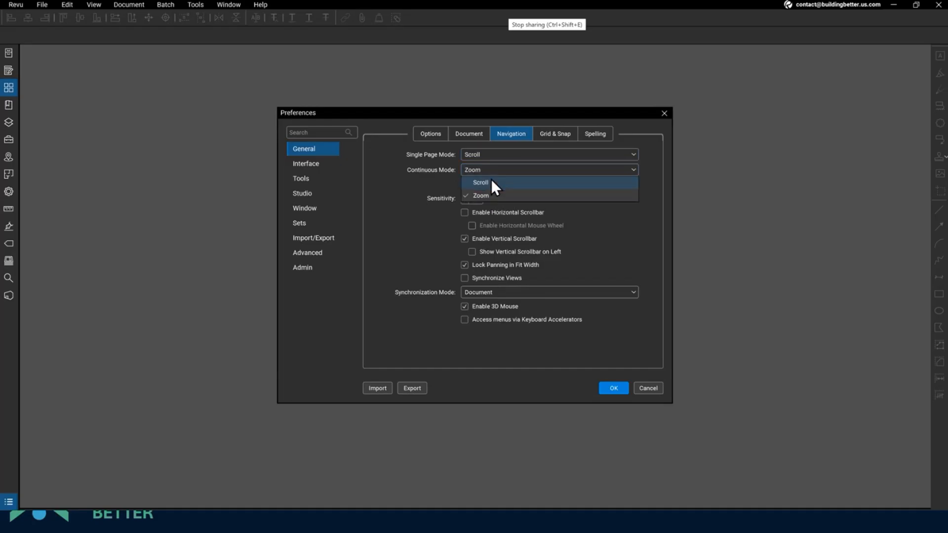
pyautogui.click(491, 179)
pyautogui.click(496, 152)
pyautogui.click(495, 179)
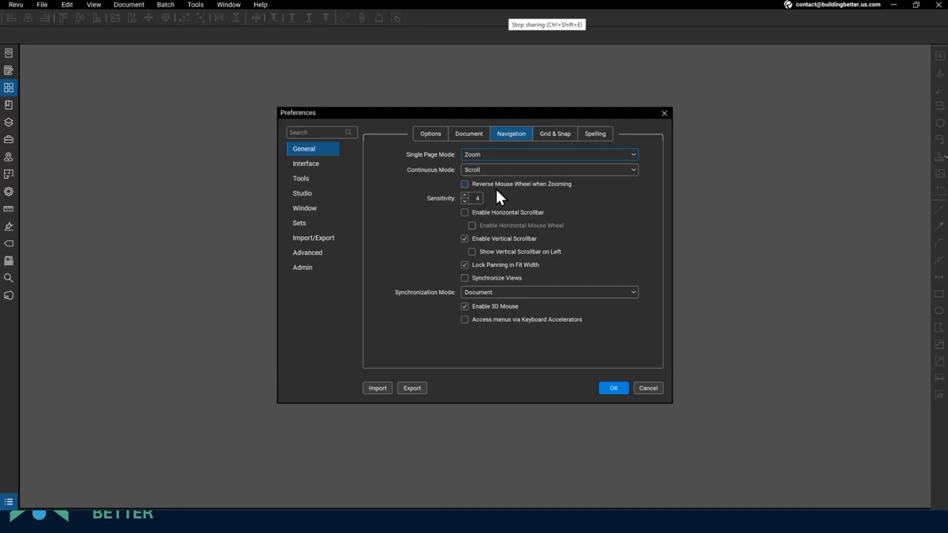
pyautogui.click(497, 153)
pyautogui.click(499, 167)
# - Enable Snap to Content on the Grid & Snap tab, then move to Interface preferences
pyautogui.click(558, 133)
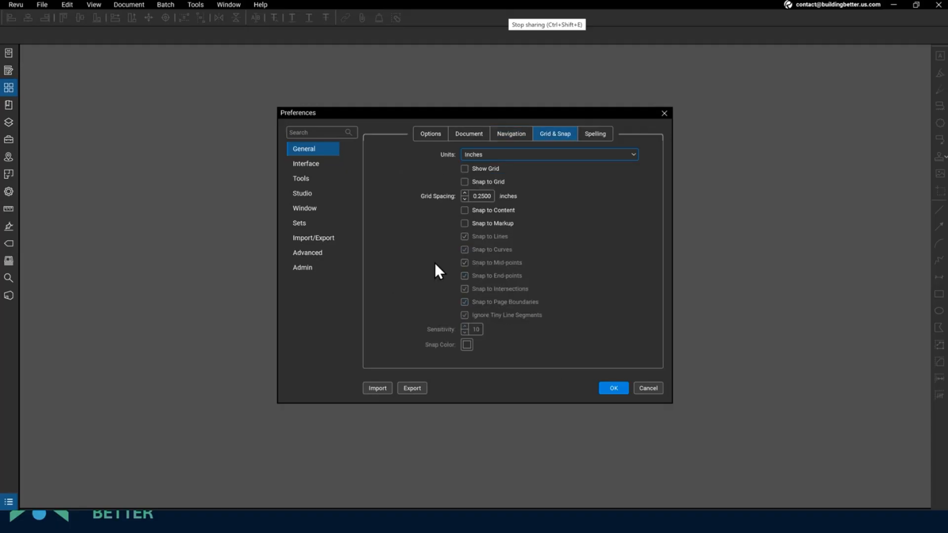
pyautogui.click(513, 137)
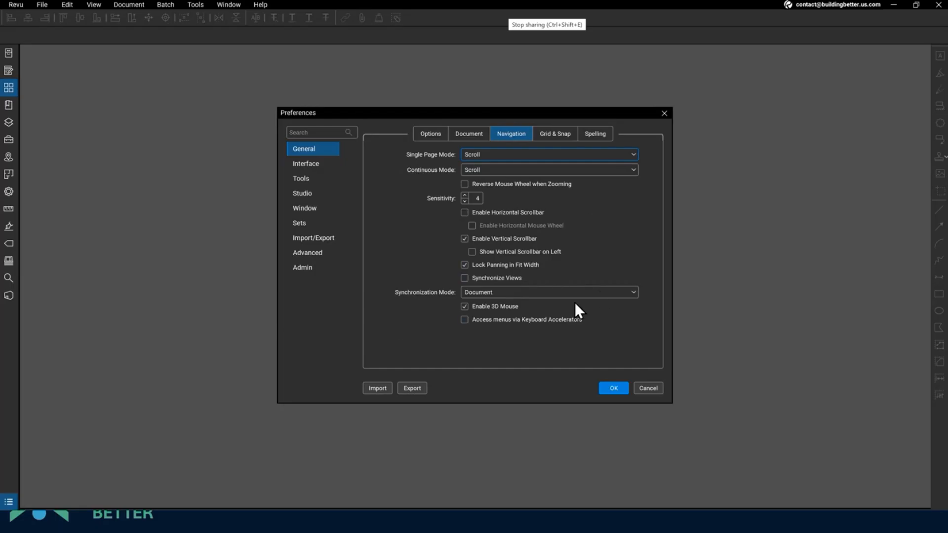
pyautogui.click(554, 135)
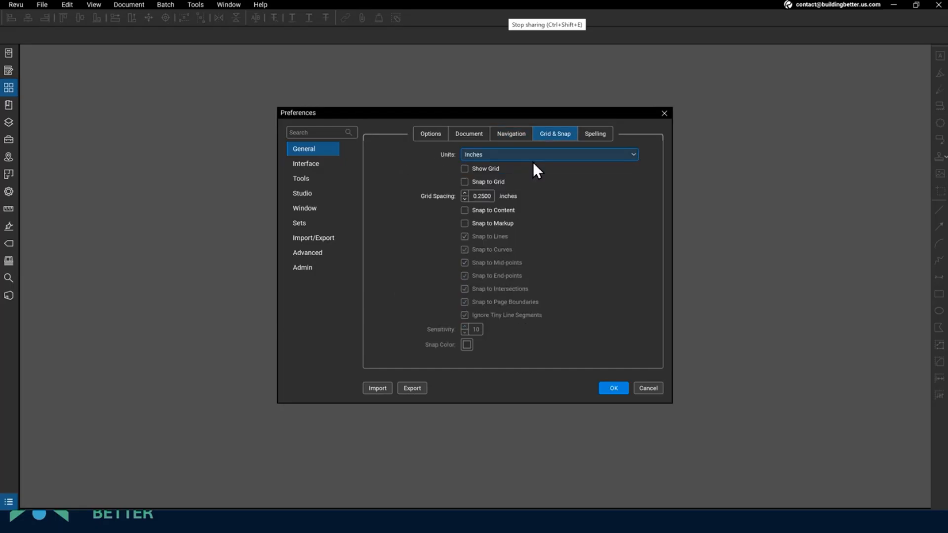
pyautogui.click(463, 212)
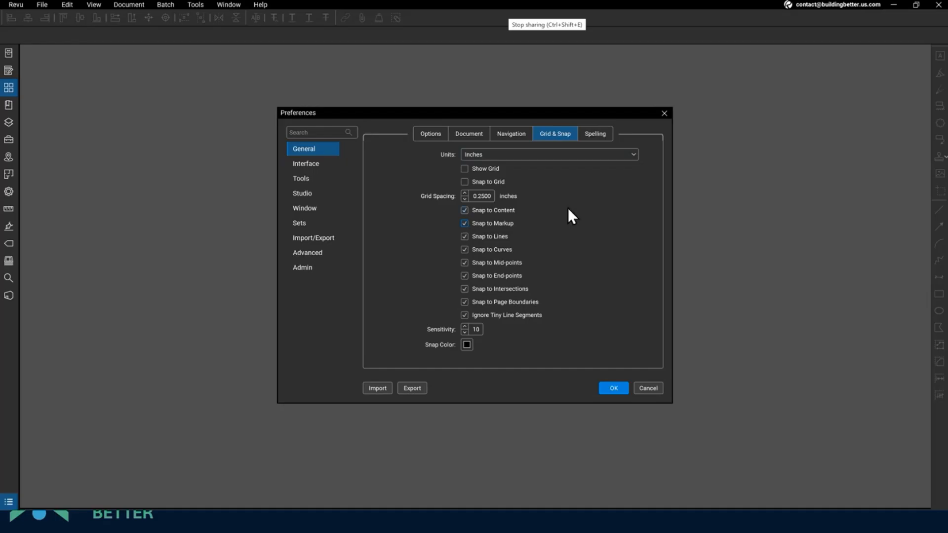
pyautogui.click(314, 164)
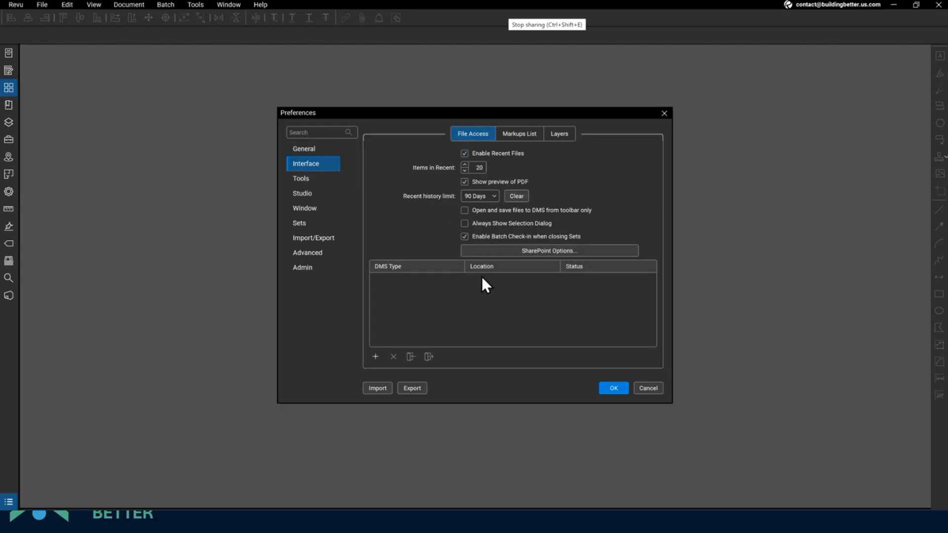
# - Review the Interface SharePoint and Markups List settings and the Measurement, Sketch and Forms tabs
pyautogui.click(514, 251)
pyautogui.click(518, 134)
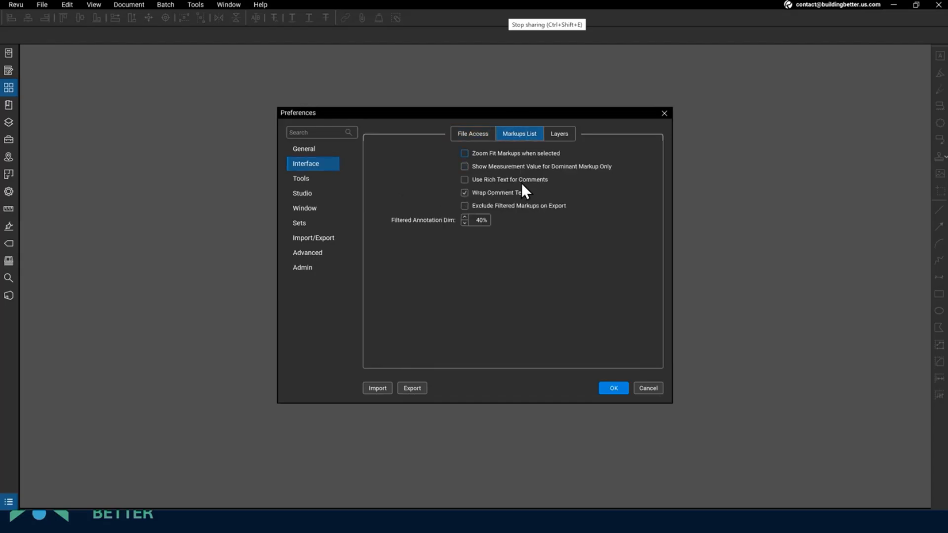
pyautogui.click(302, 180)
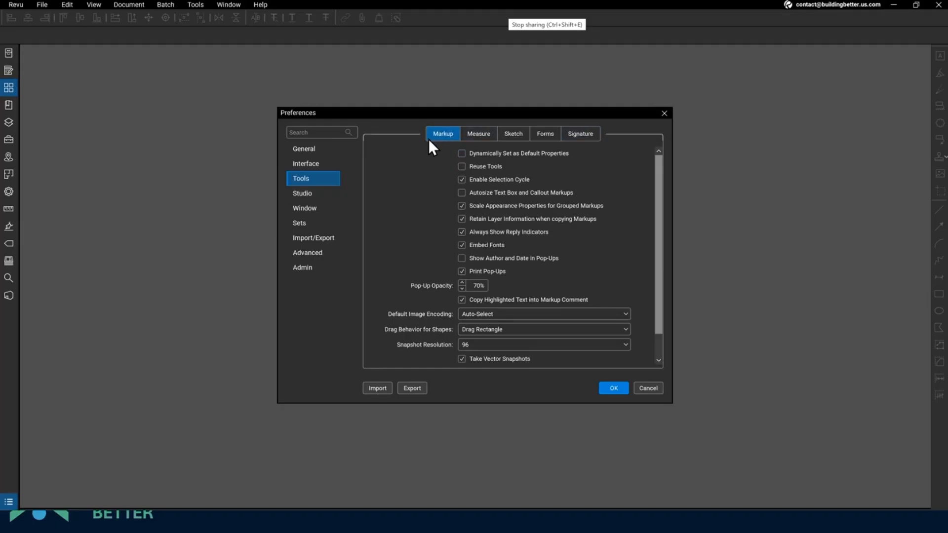
pyautogui.click(480, 134)
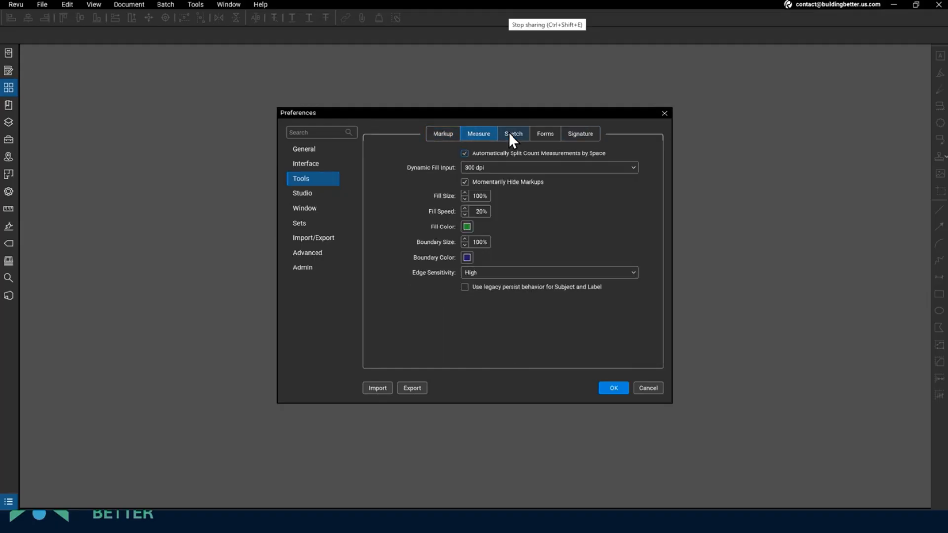
pyautogui.click(510, 133)
pyautogui.click(536, 132)
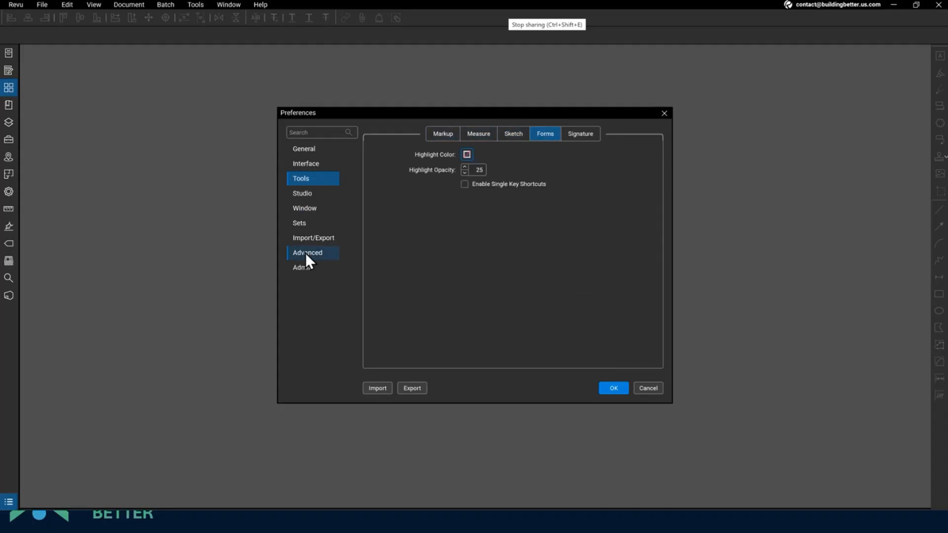
# - Step through the Window, Sets and Import/Export pages to the Advanced rendering settings
pyautogui.click(306, 209)
pyautogui.click(304, 225)
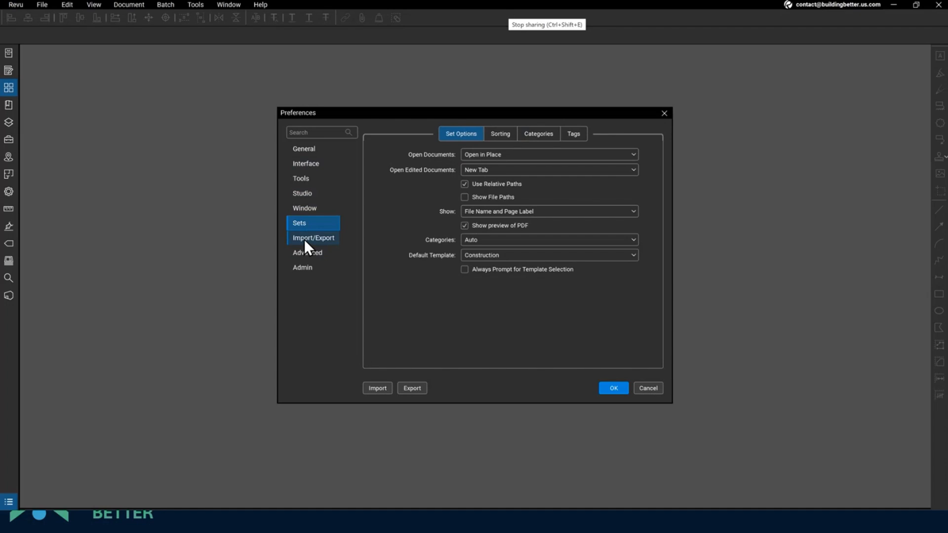
pyautogui.click(304, 239)
pyautogui.click(304, 252)
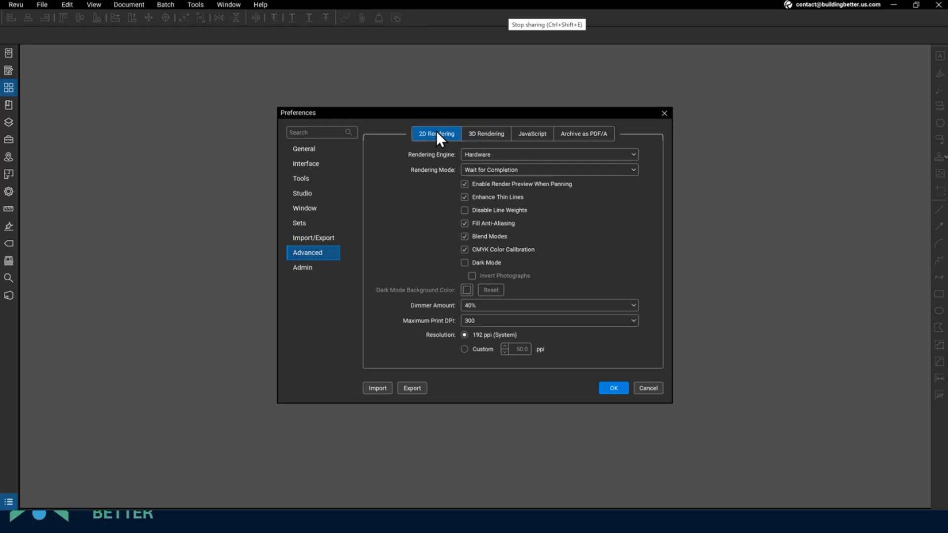
# - Test Iterative Draw, keep Wait for Completion rendering, enable Dark Mode and apply with OK
pyautogui.click(495, 172)
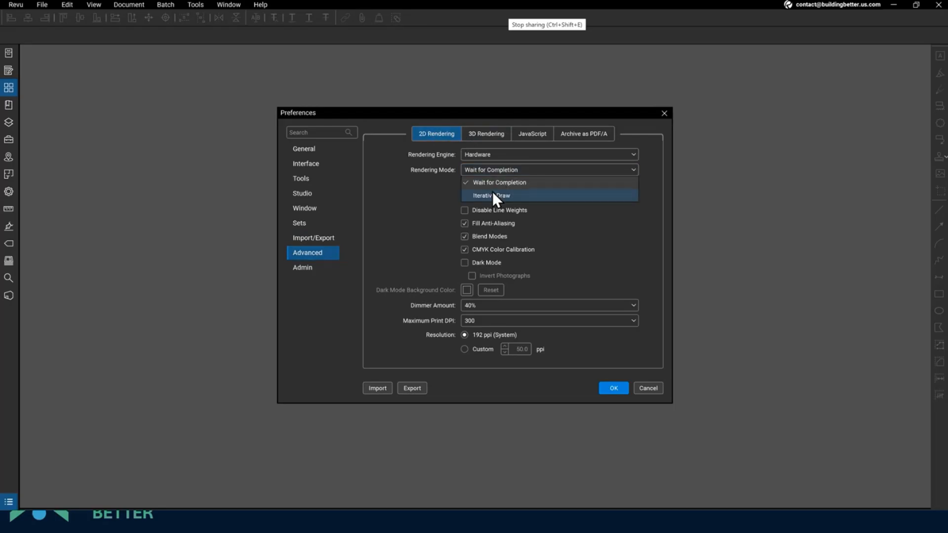
pyautogui.click(493, 195)
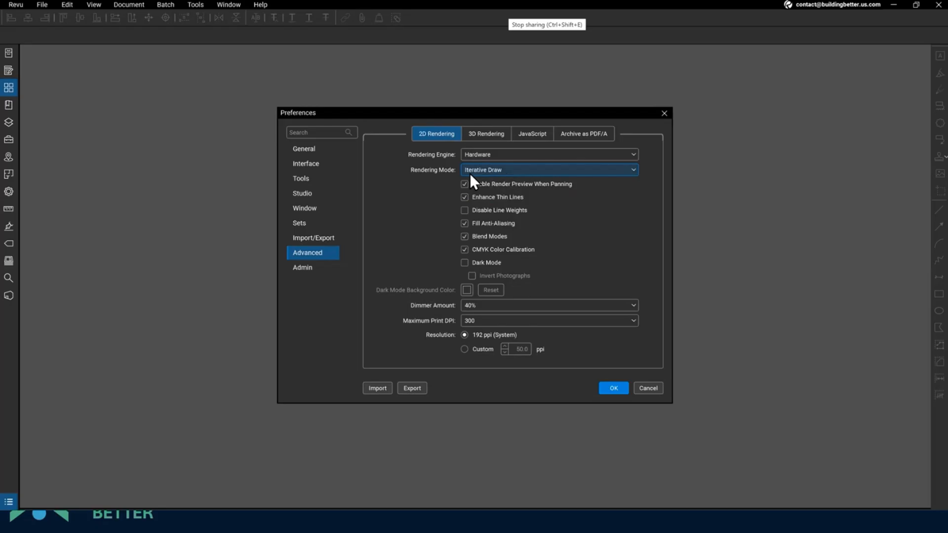
pyautogui.click(490, 170)
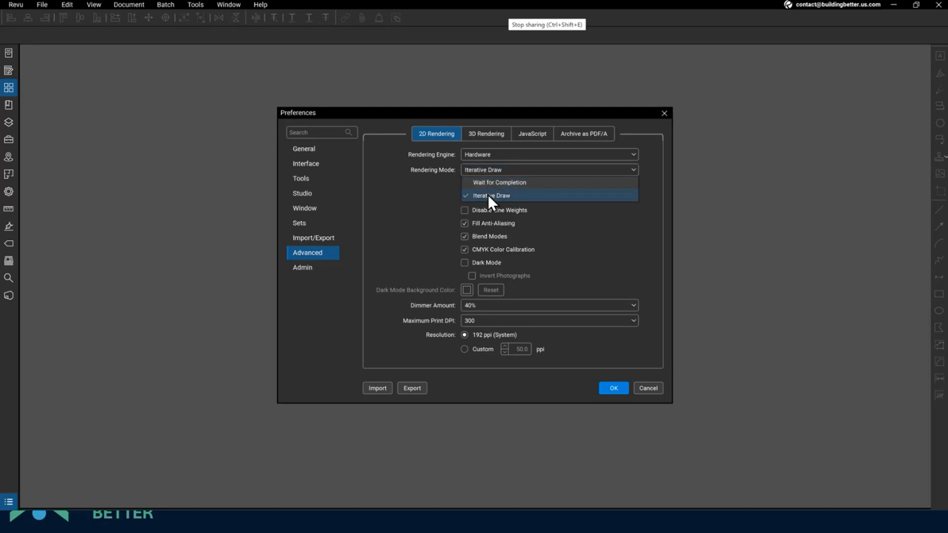
pyautogui.click(490, 184)
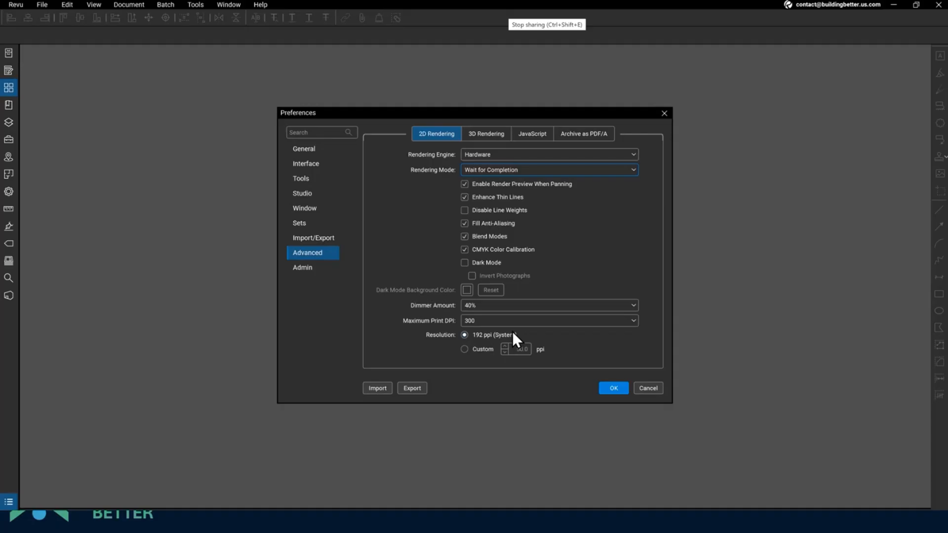
pyautogui.click(499, 169)
pyautogui.click(488, 190)
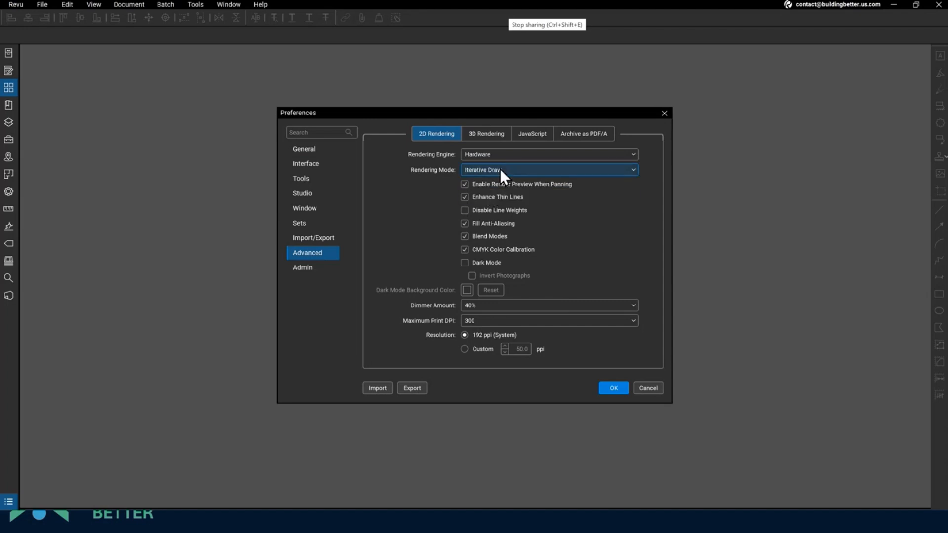
pyautogui.click(499, 169)
pyautogui.click(498, 183)
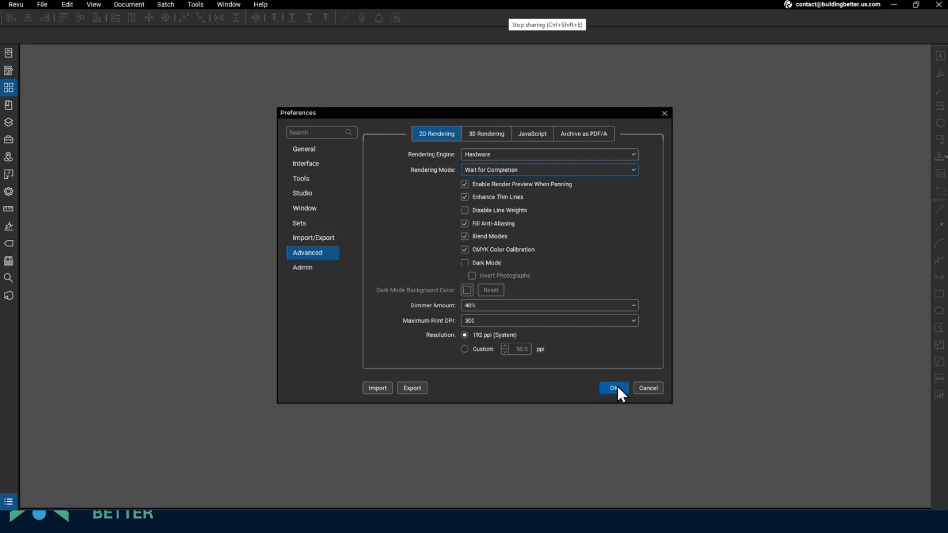
pyautogui.click(464, 263)
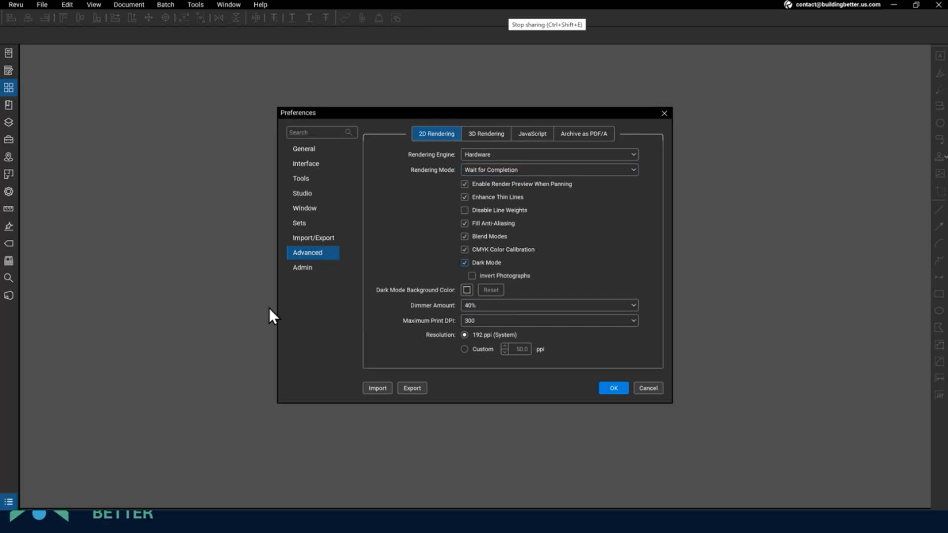
pyautogui.click(618, 391)
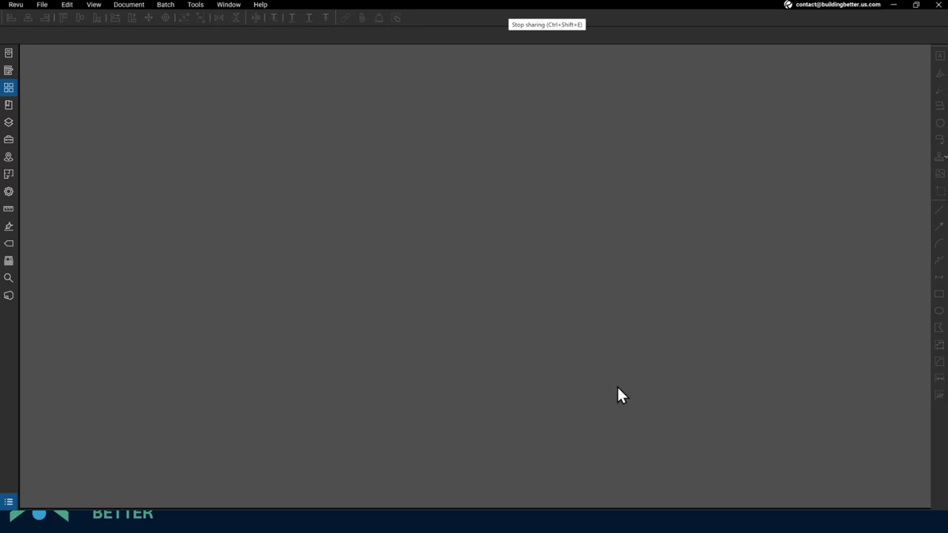
# - Show the File Access recent files list and drag a recent drawing set toward the workspace
pyautogui.click(12, 54)
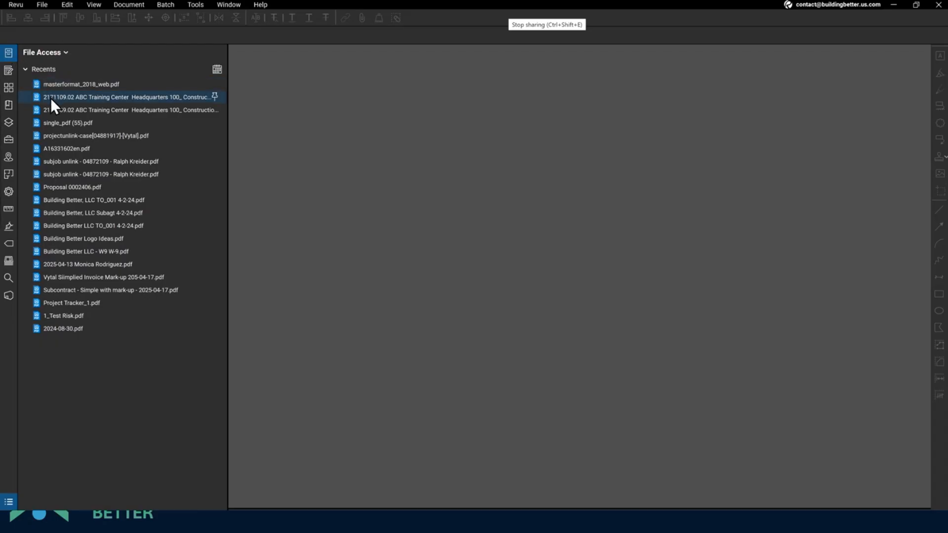
pyautogui.moveTo(51, 97); pyautogui.dragTo(257, 150)
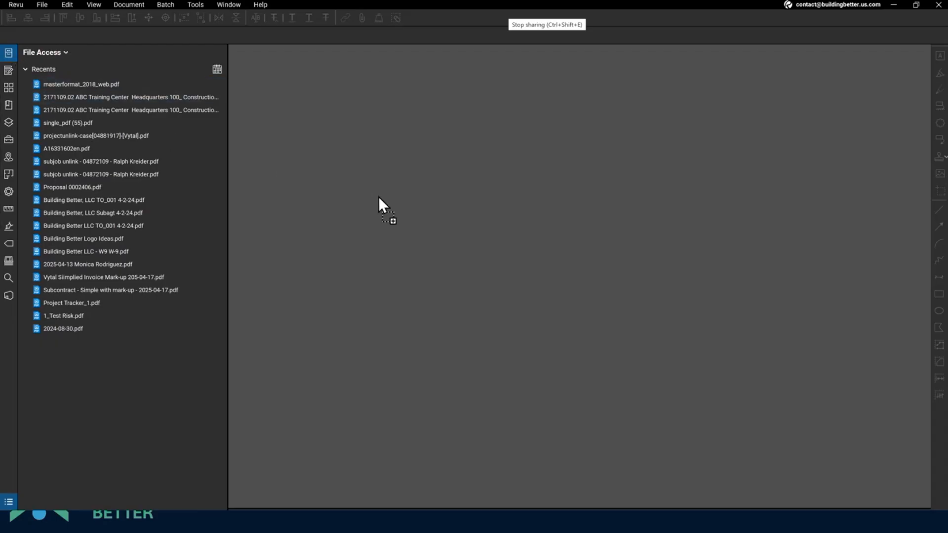
pyautogui.moveTo(304, 351); pyautogui.dragTo(43, 389)
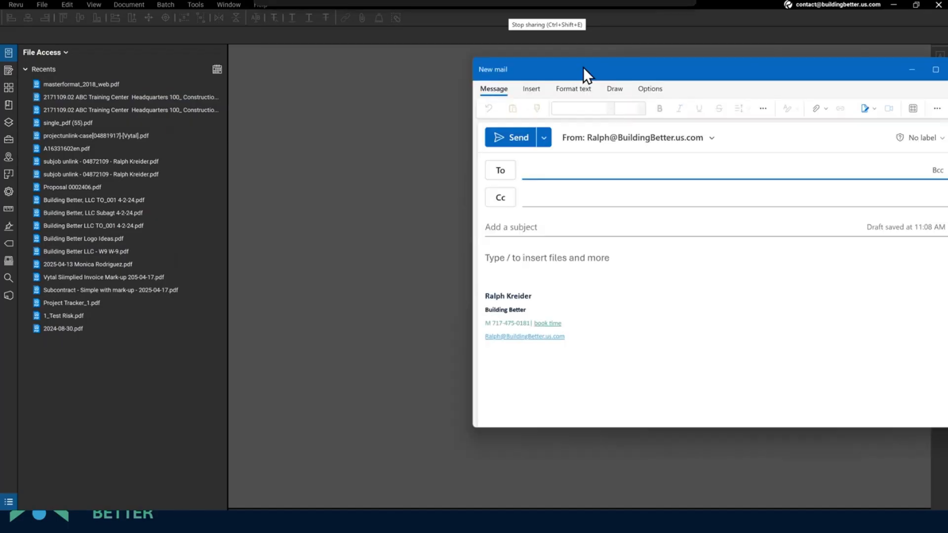
# - Arrange Revu beside the Outlook draft and drag the 2171109.02 PDF onto it twice
pyautogui.moveTo(583, 67); pyautogui.dragTo(482, 66)
pyautogui.moveTo(76, 93); pyautogui.dragTo(810, 262)
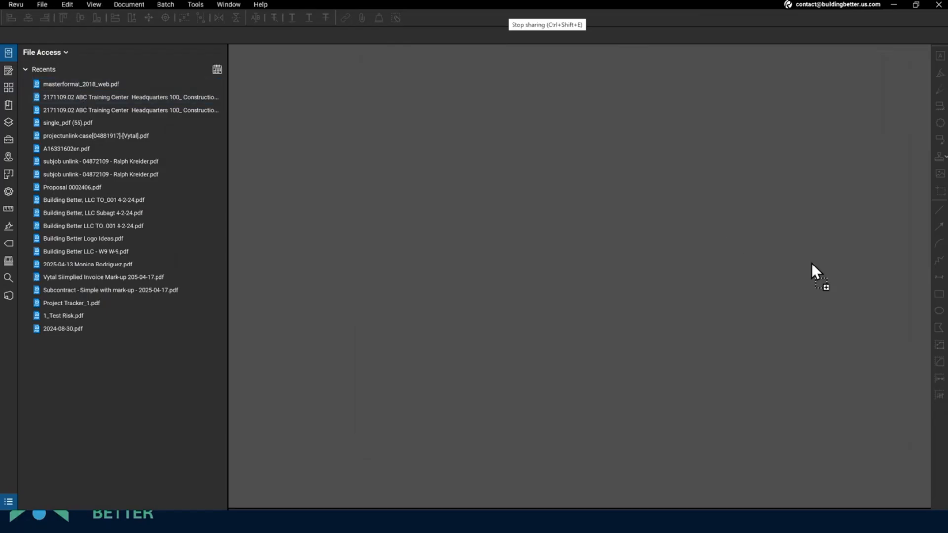
pyautogui.moveTo(499, 6); pyautogui.dragTo(335, 85)
pyautogui.moveTo(707, 68); pyautogui.dragTo(780, 73)
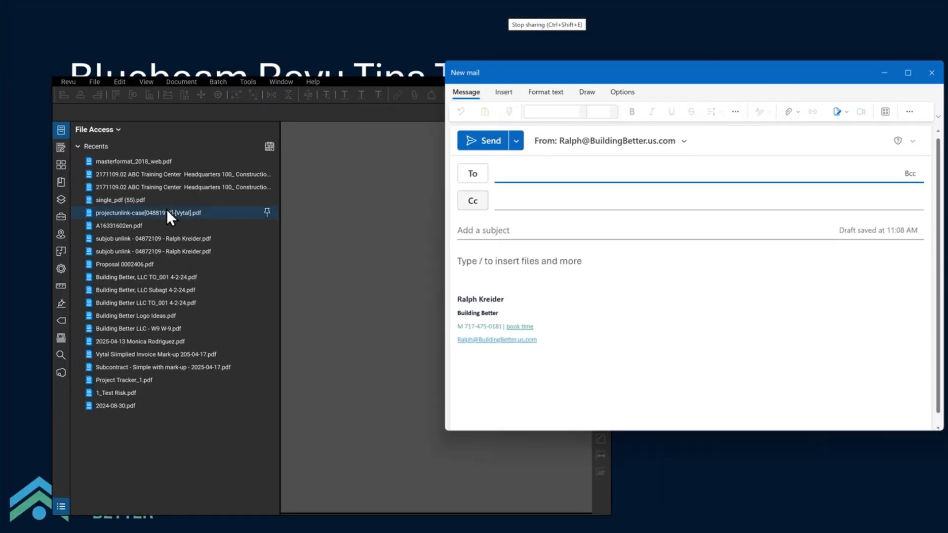
pyautogui.moveTo(162, 176); pyautogui.dragTo(802, 357)
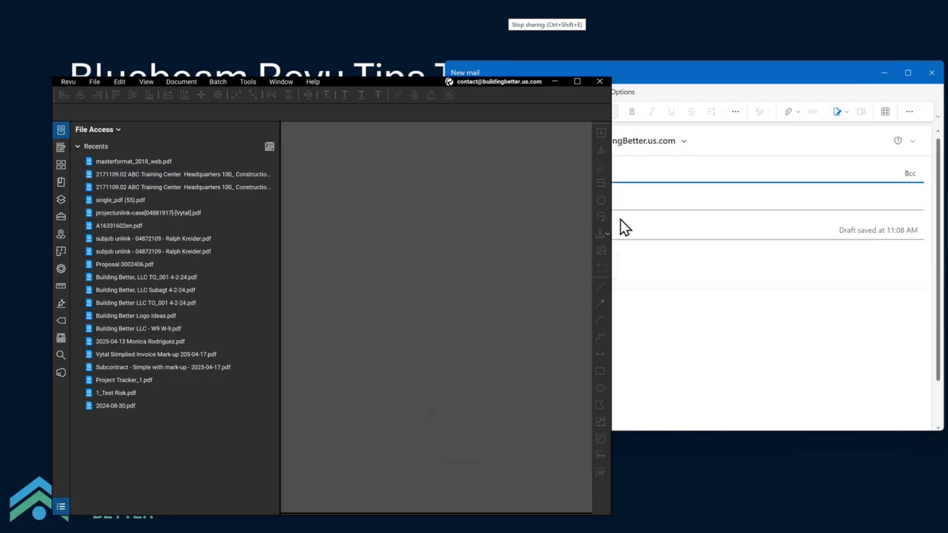
pyautogui.moveTo(612, 213); pyautogui.dragTo(417, 214)
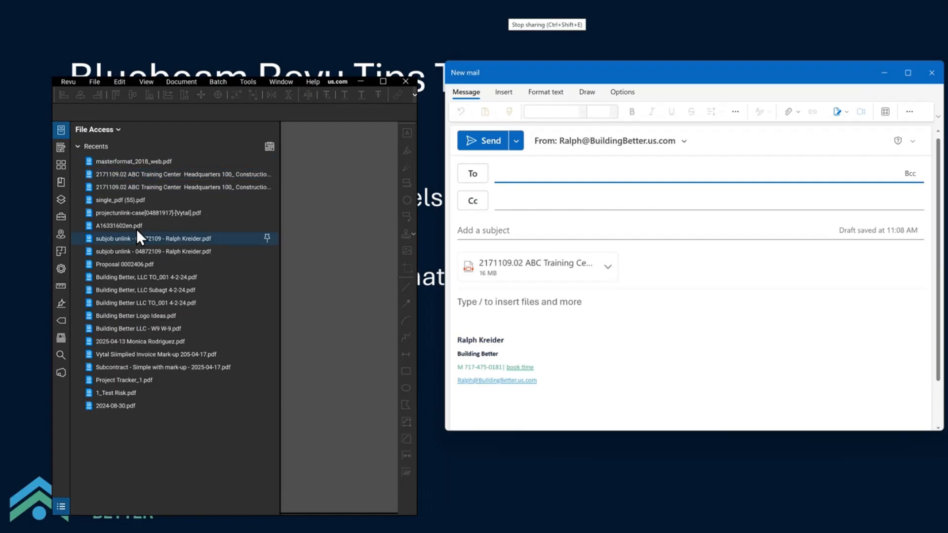
pyautogui.moveTo(133, 173); pyautogui.dragTo(732, 342)
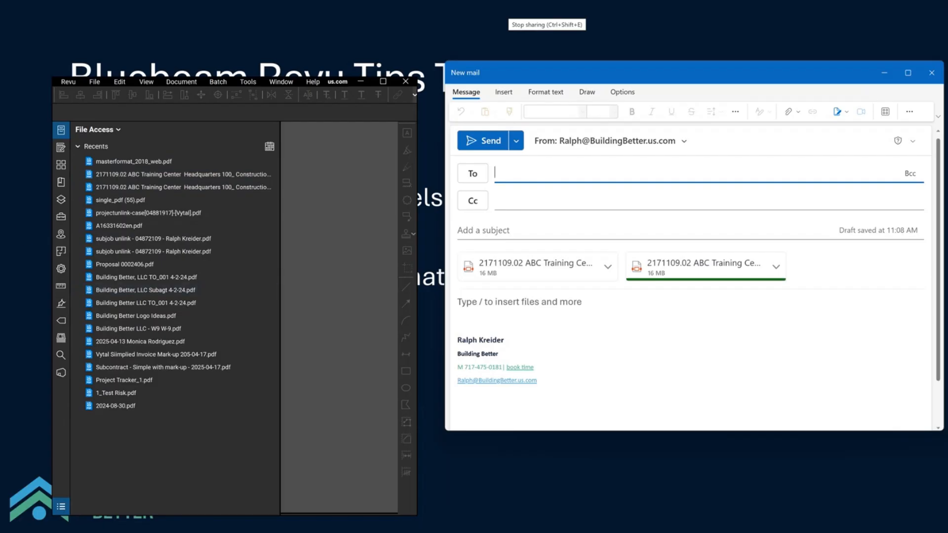
# - Close the mail draft, maximize Revu and open the 2171109.02 set at sheet A4.1 Details
pyautogui.click(930, 74)
pyautogui.click(381, 82)
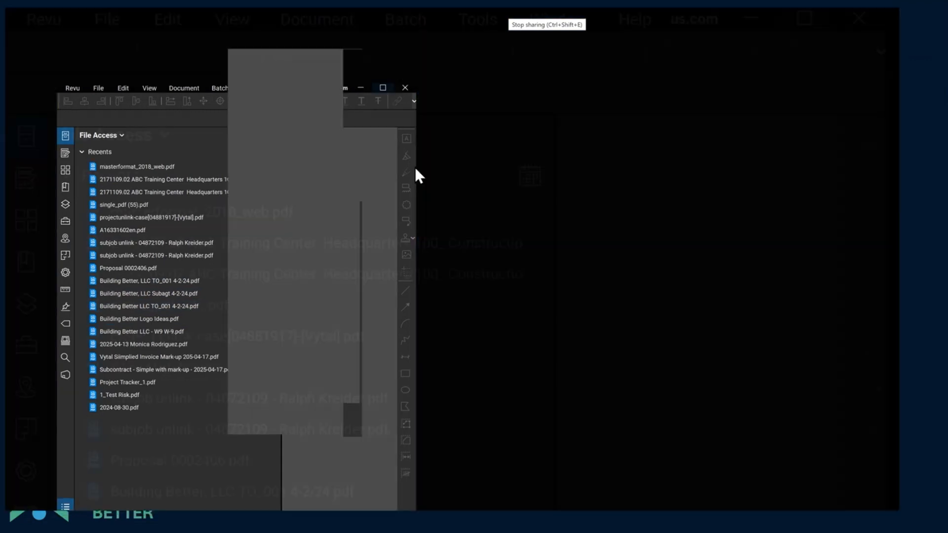
pyautogui.click(129, 100)
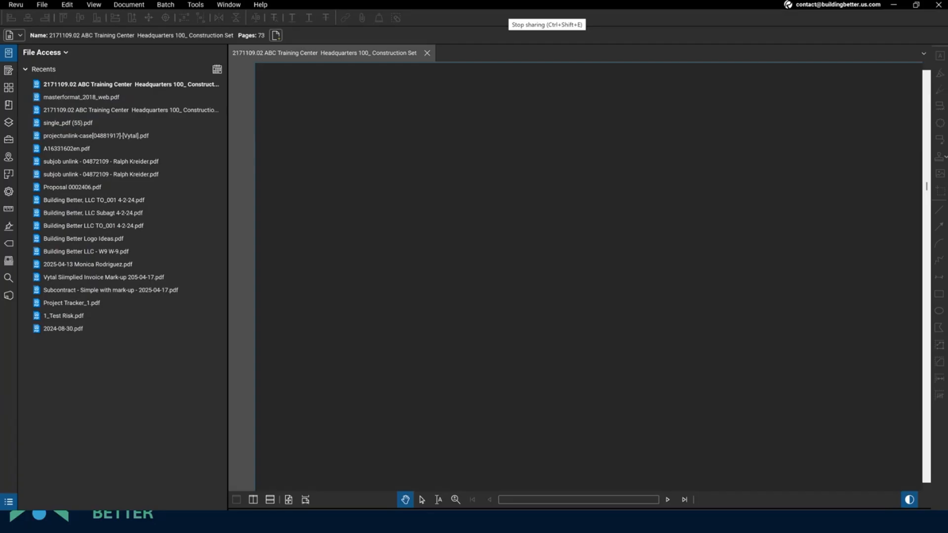
pyautogui.moveTo(691, 323)
pyautogui.mouseDown()
pyautogui.moveTo(671, 258)
pyautogui.moveTo(573, 207)
pyautogui.moveTo(682, 223)
pyautogui.moveTo(713, 239)
pyautogui.moveTo(655, 331)
pyautogui.moveTo(657, 323)
pyautogui.mouseUp()
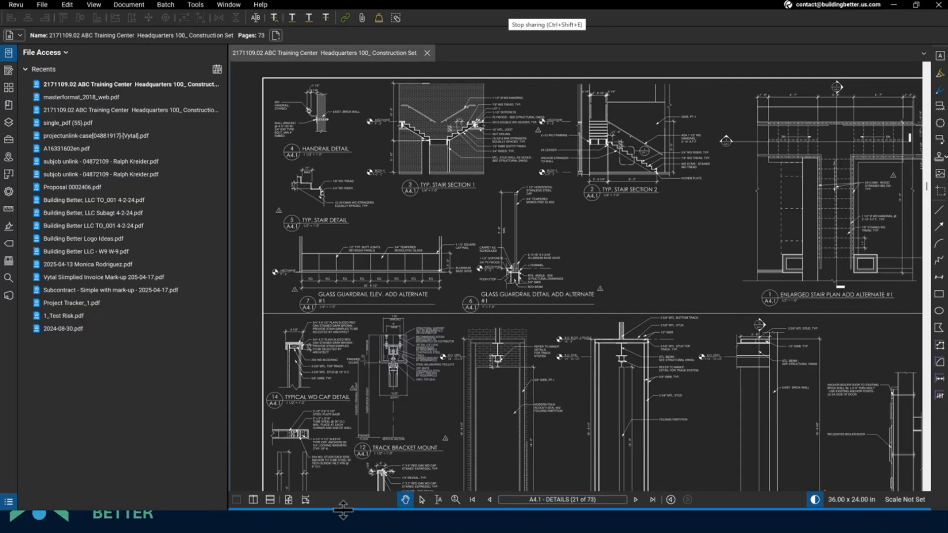
# - Split the view vertically and float the second pane as a separate window on another monitor
pyautogui.click(254, 499)
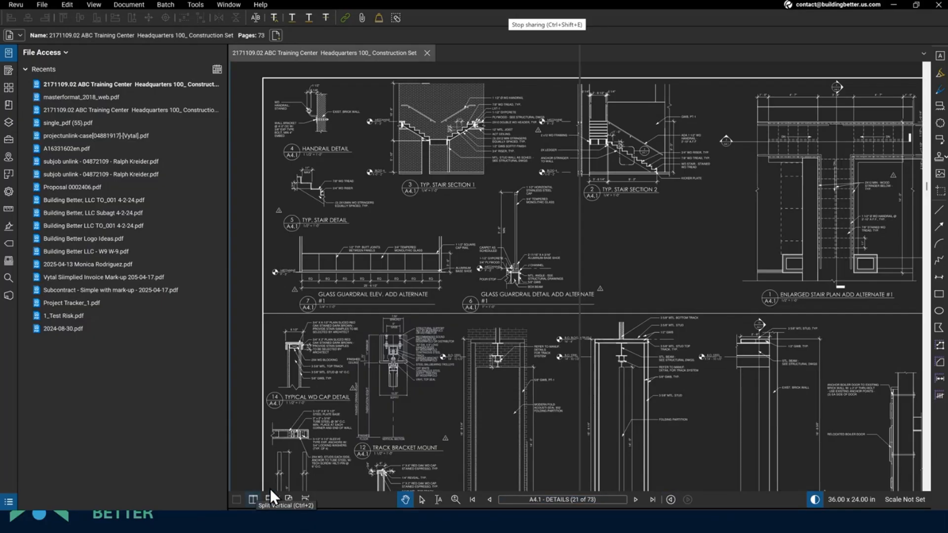
pyautogui.moveTo(628, 52); pyautogui.dragTo(221, 208)
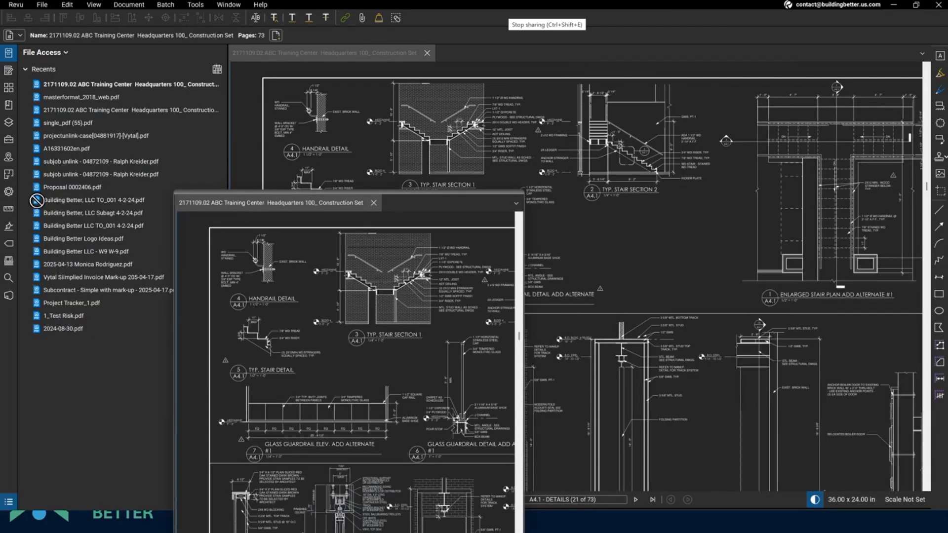
pyautogui.moveTo(267, 191); pyautogui.dragTo(0, 193)
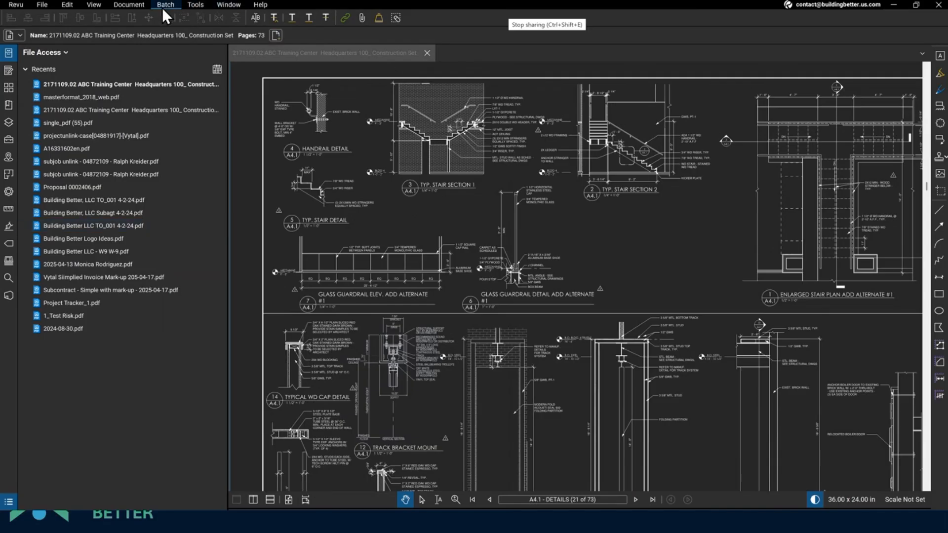
# - Enable Synchronize Page so the main view and floating window show the same sheet
pyautogui.click(98, 9)
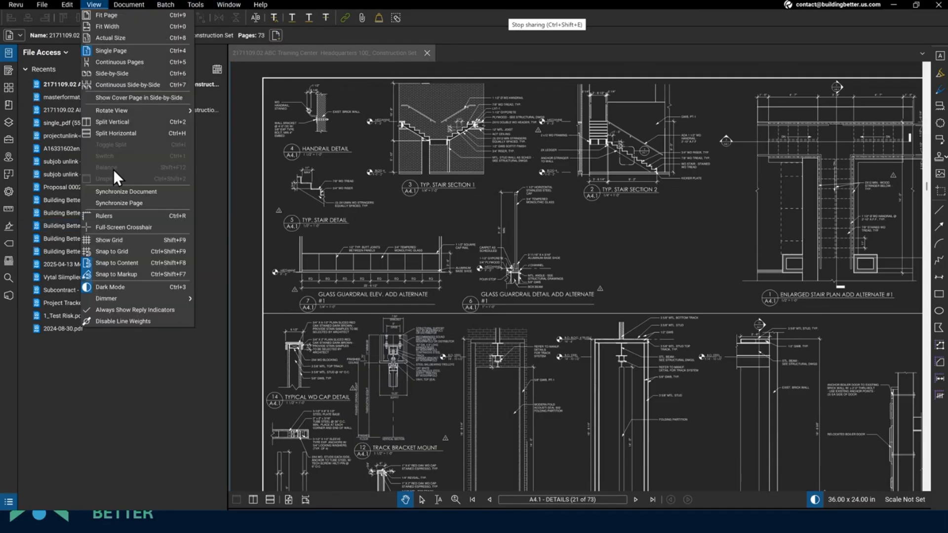
pyautogui.click(118, 203)
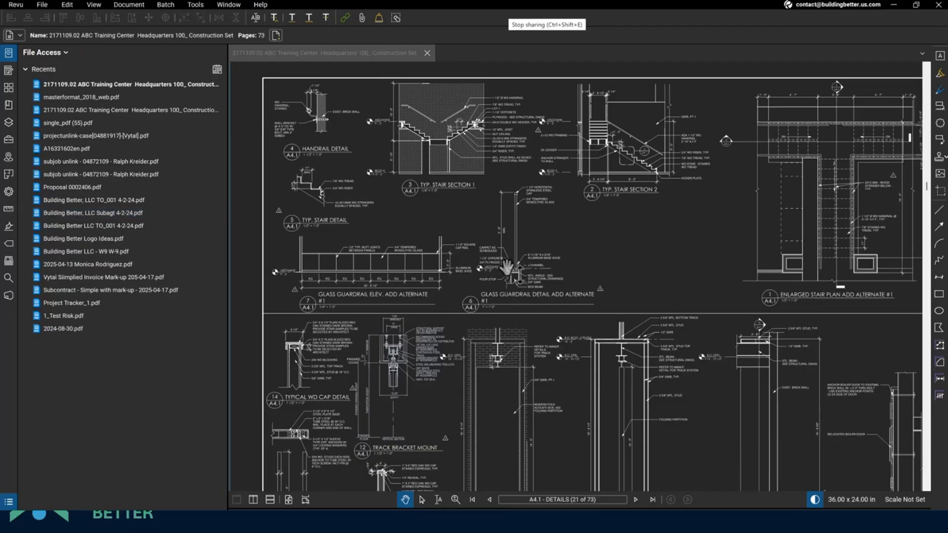
pyautogui.scroll(3, 507, 266)
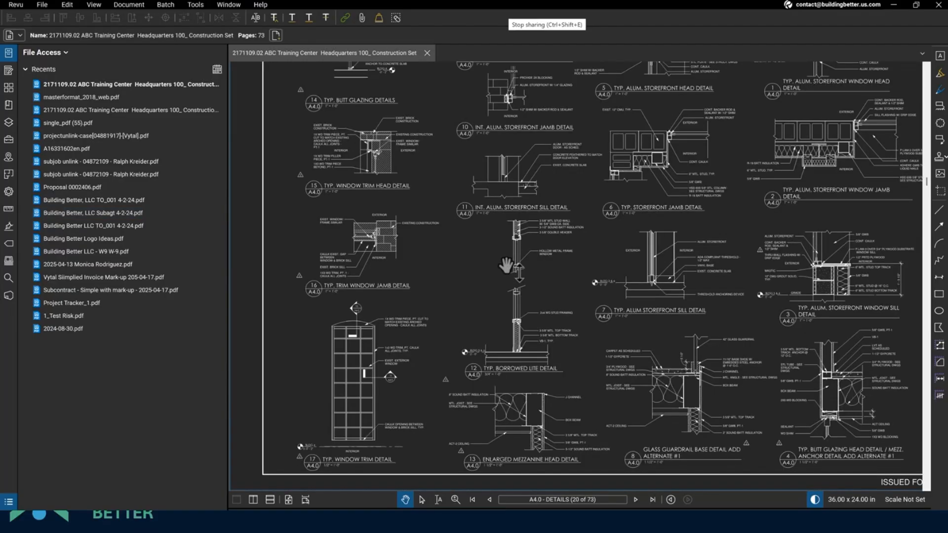
pyautogui.moveTo(277, 53)
pyautogui.mouseDown()
pyautogui.moveTo(269, 120)
pyautogui.moveTo(527, 115)
pyautogui.moveTo(0, 109)
pyautogui.moveTo(709, 83)
pyautogui.mouseUp()
pyautogui.click(379, 234)
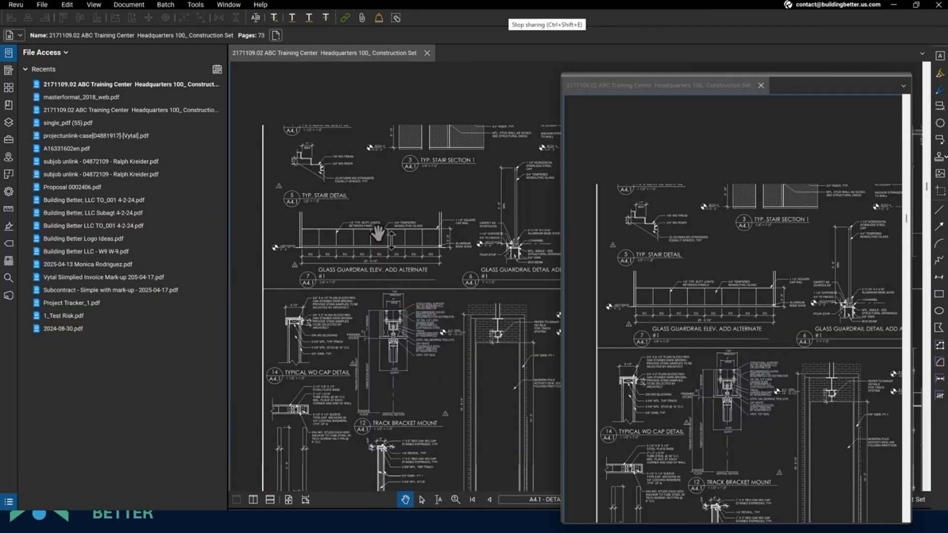
pyautogui.scroll(-10, 377, 233)
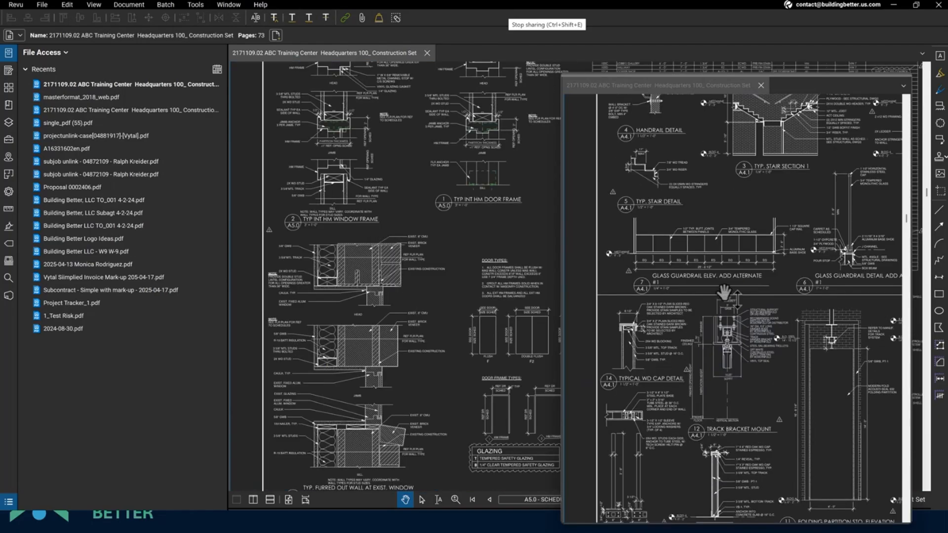
pyautogui.click(723, 305)
pyautogui.scroll(-2, 722, 304)
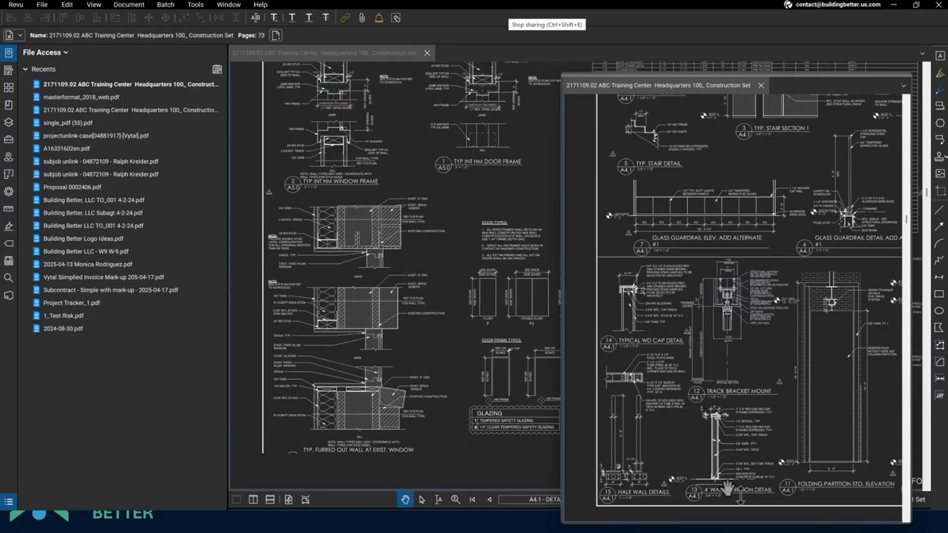
pyautogui.moveTo(632, 75); pyautogui.dragTo(2, 93)
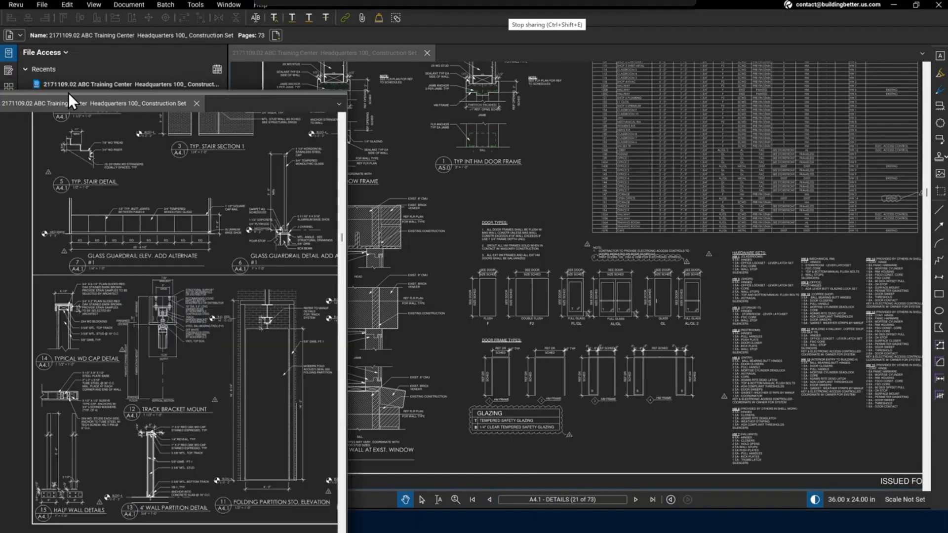
# - Advance both synchronized views two sheets, then close the floating document window
pyautogui.click(636, 499)
pyautogui.click(636, 499)
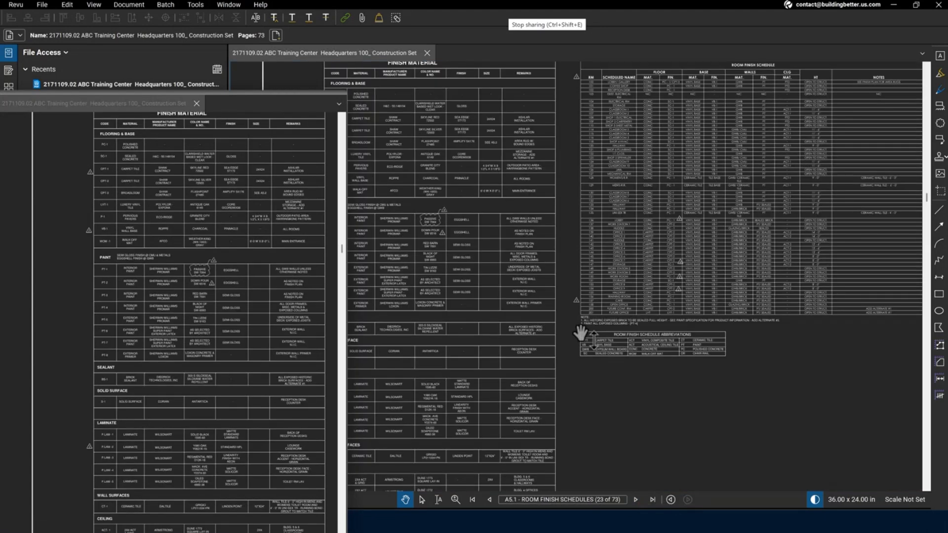
pyautogui.scroll(5, 580, 333)
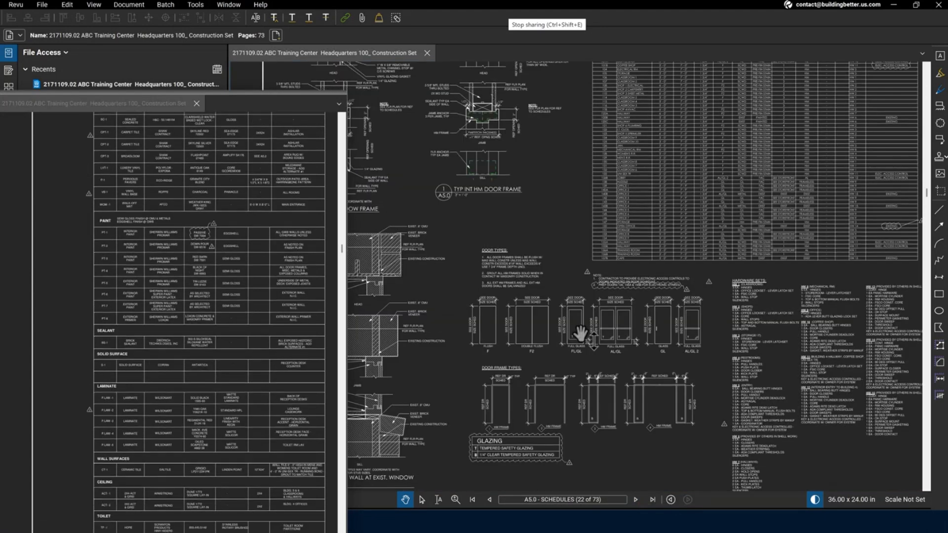
pyautogui.scroll(-5, 581, 333)
pyautogui.scroll(5, 580, 334)
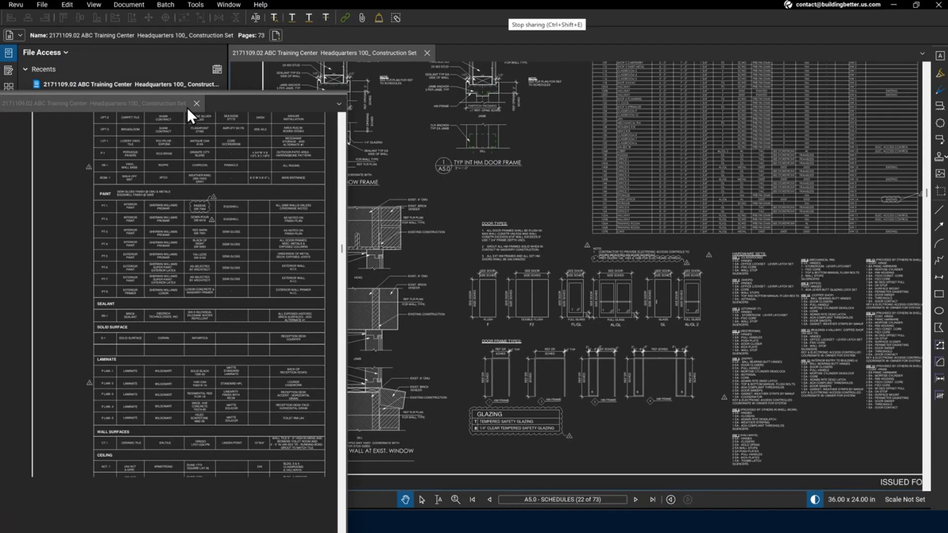
pyautogui.click(196, 104)
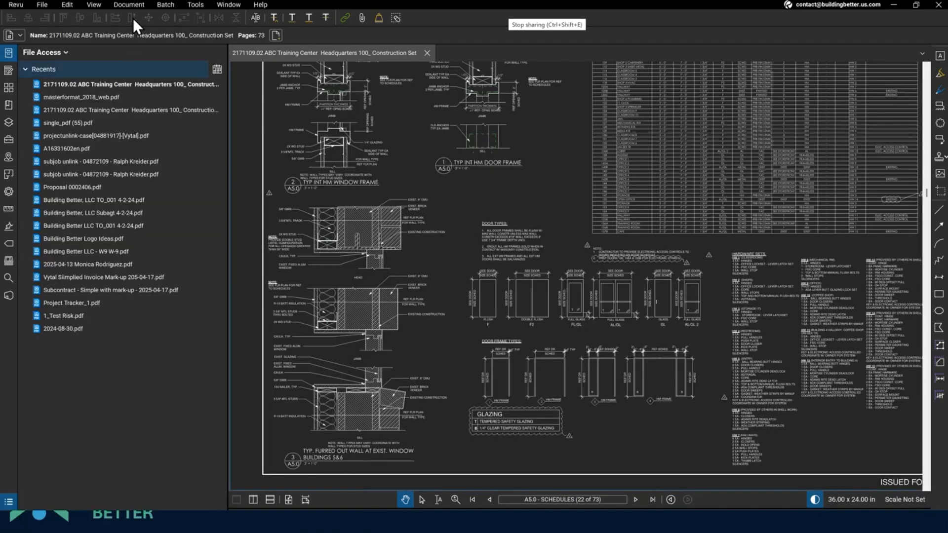
# - Turn off Synchronize Page and Dark Mode from the View menu
pyautogui.click(88, 8)
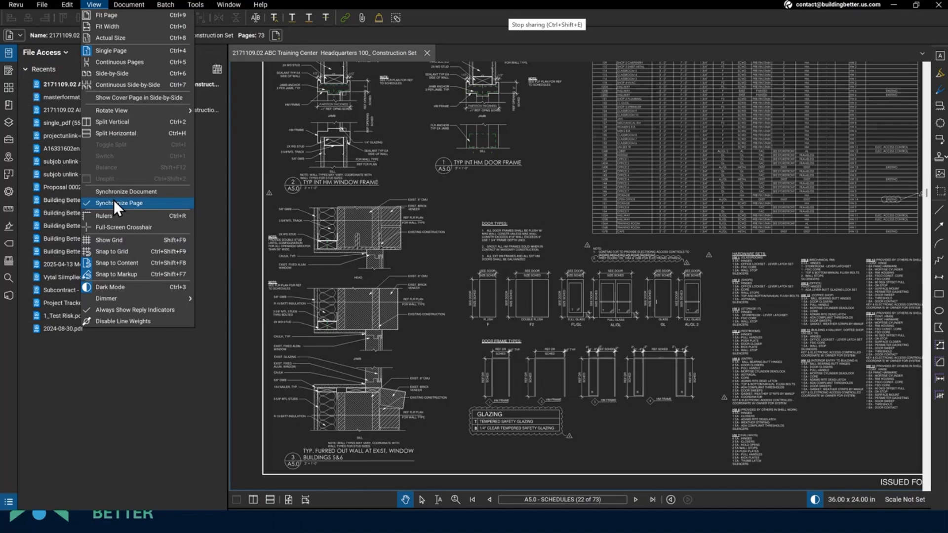
pyautogui.click(113, 200)
pyautogui.click(99, 7)
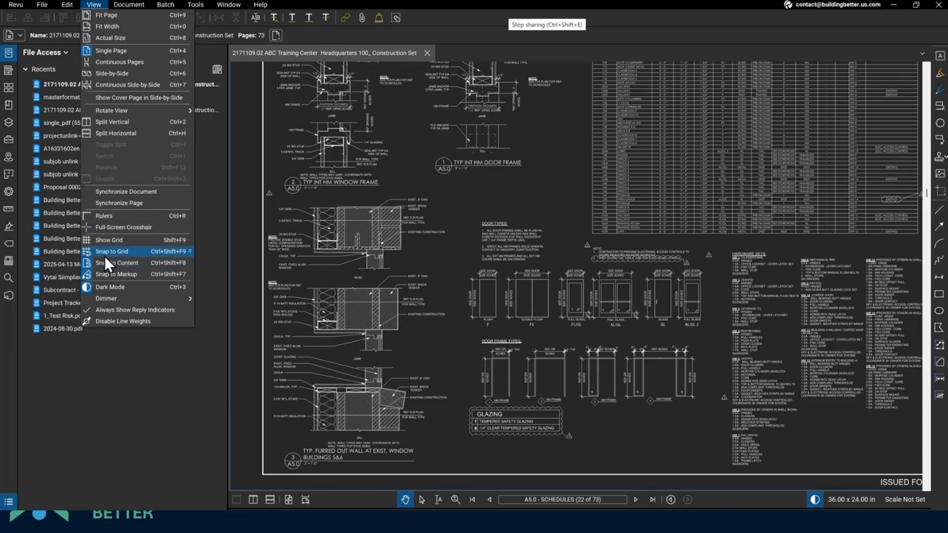
pyautogui.click(104, 286)
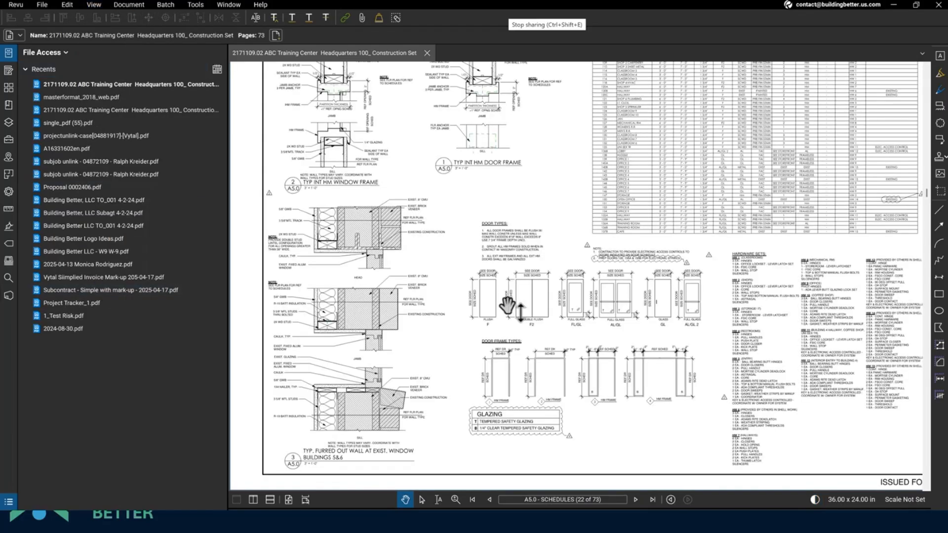
# - Try the fit-page and fit-width zoom options on the schedules sheet
pyautogui.moveTo(472, 309); pyautogui.dragTo(468, 318)
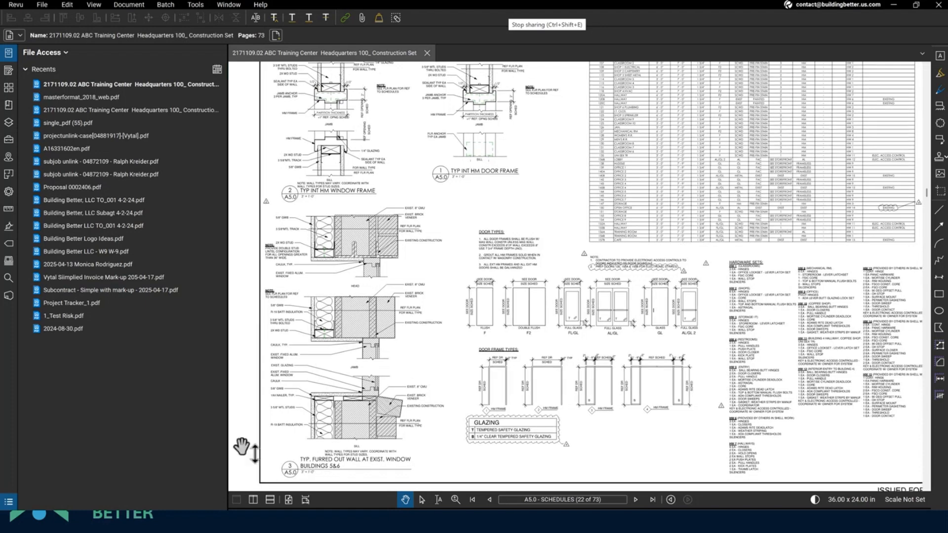
pyautogui.click(305, 499)
pyautogui.scroll(-2, 477, 298)
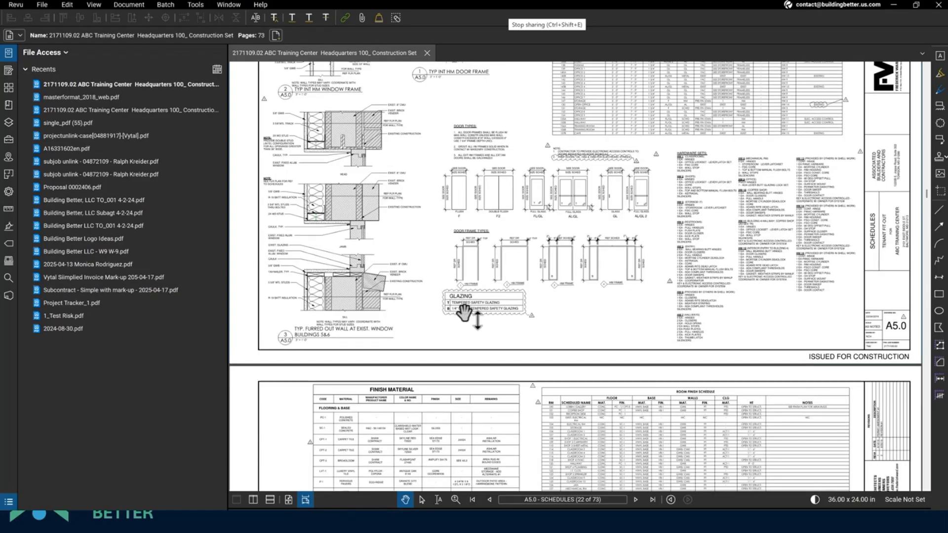
pyautogui.click(288, 499)
pyautogui.scroll(3, 501, 309)
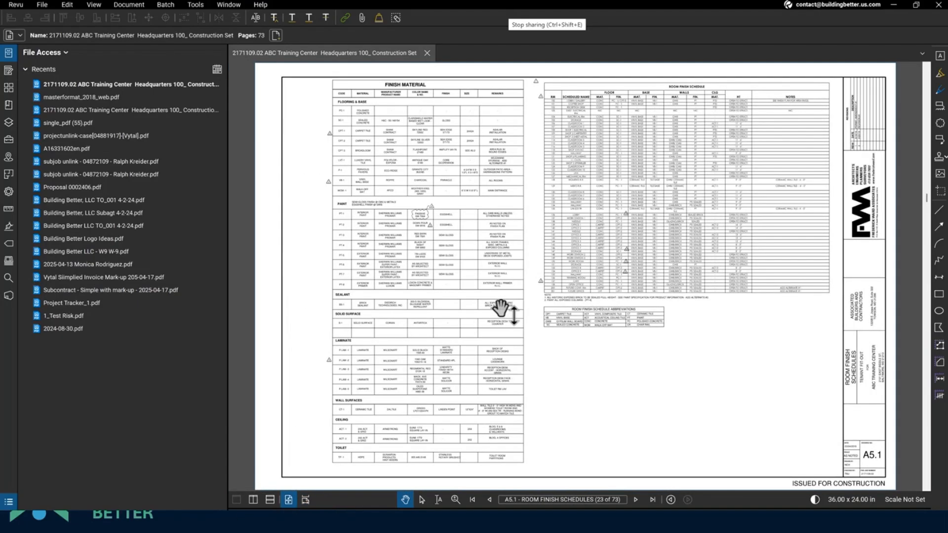
pyautogui.scroll(-4, 500, 308)
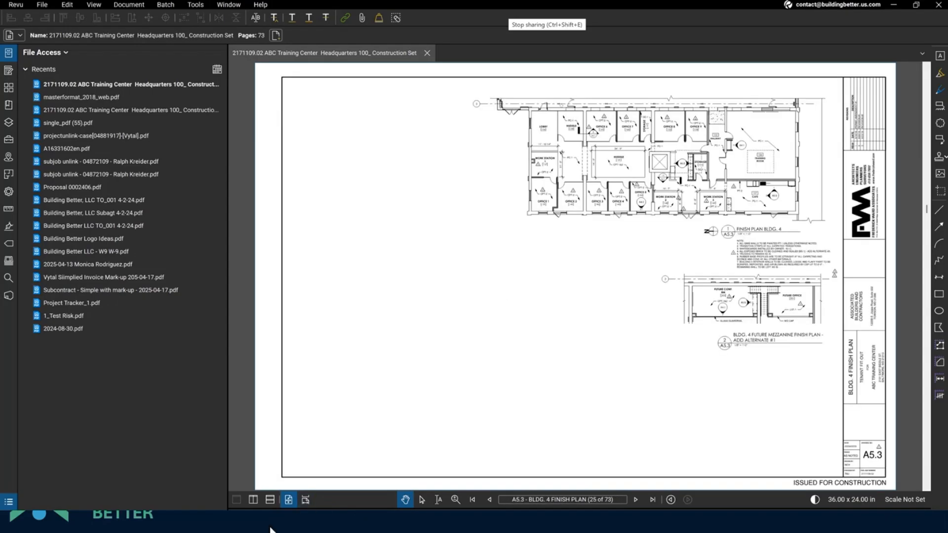
pyautogui.click(306, 500)
pyautogui.scroll(-5, 445, 383)
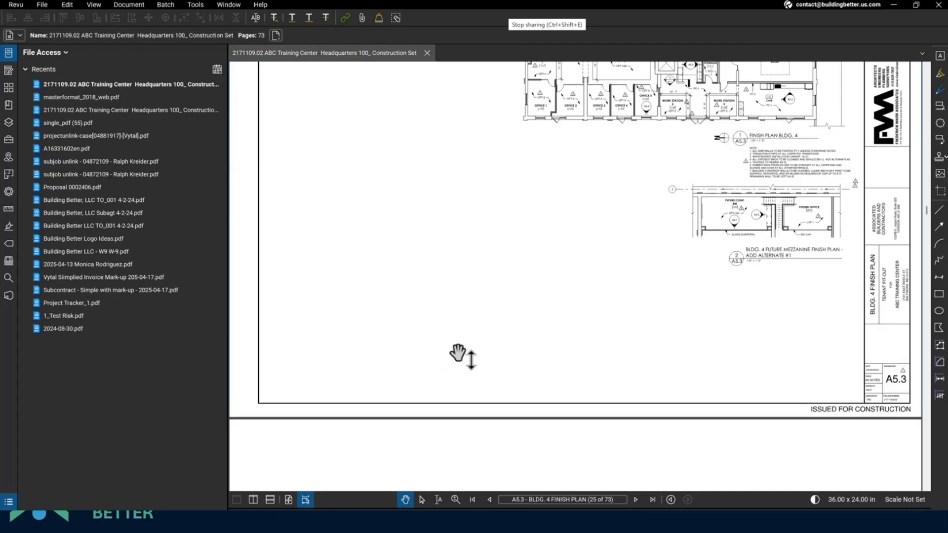
pyautogui.scroll(-2, 454, 363)
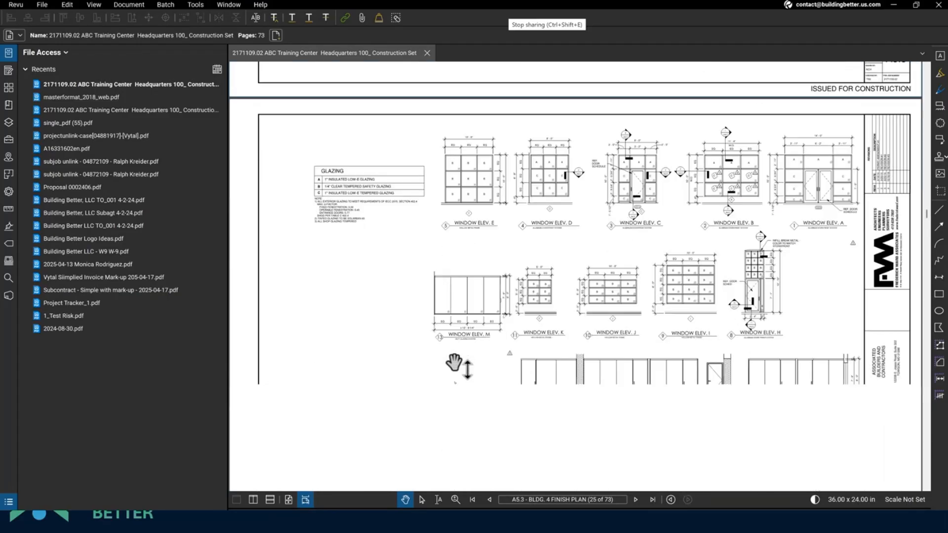
# - Select the Glazing notes text, return to object selection, and activate the page label field
pyautogui.click(438, 499)
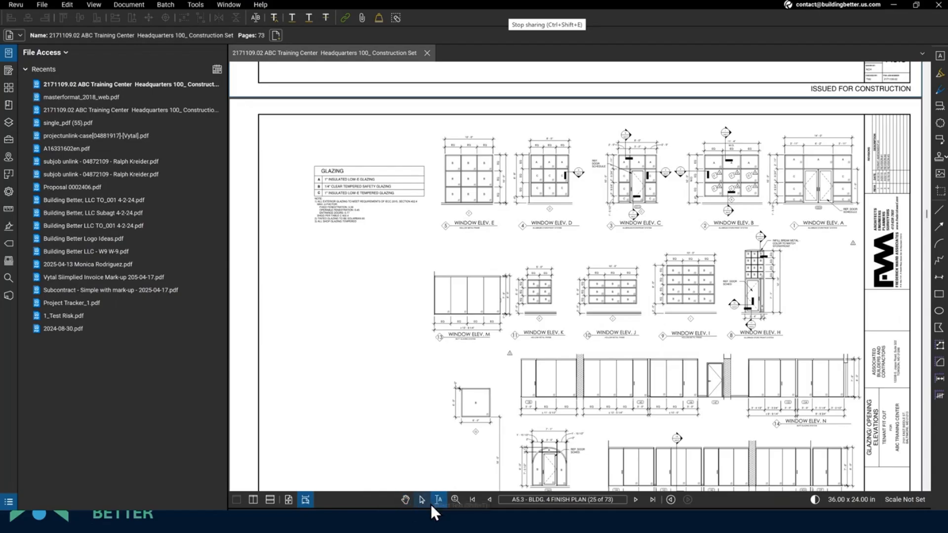
pyautogui.moveTo(344, 221); pyautogui.dragTo(314, 199)
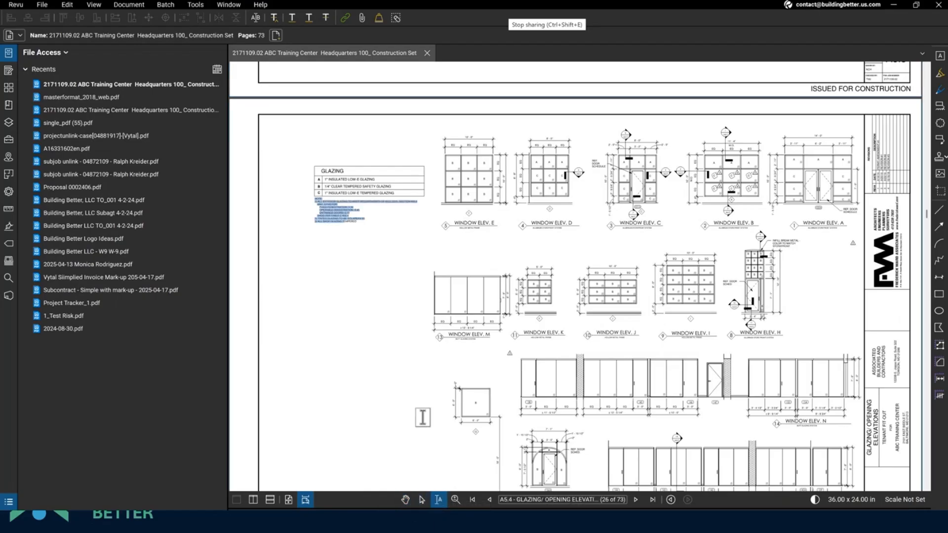
pyautogui.click(424, 499)
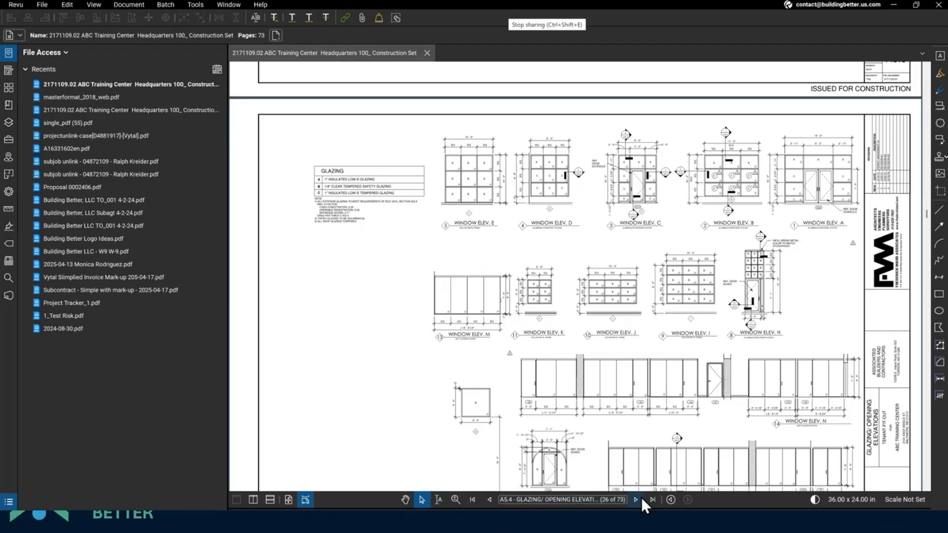
pyautogui.click(544, 499)
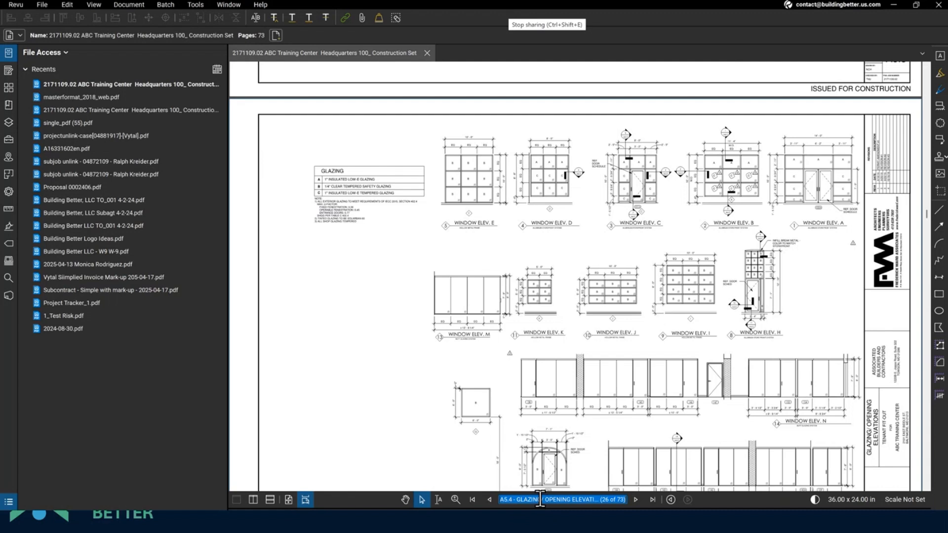
# - Jump to page 28, the General Notes sheet, then to page 43, the mechanical specifications
pyautogui.write('28')
pyautogui.press('Return')
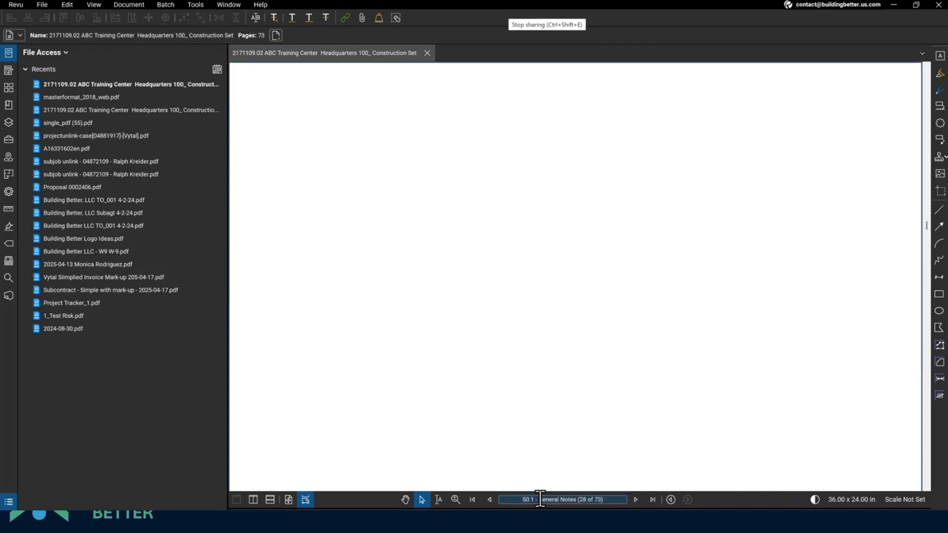
pyautogui.click(583, 500)
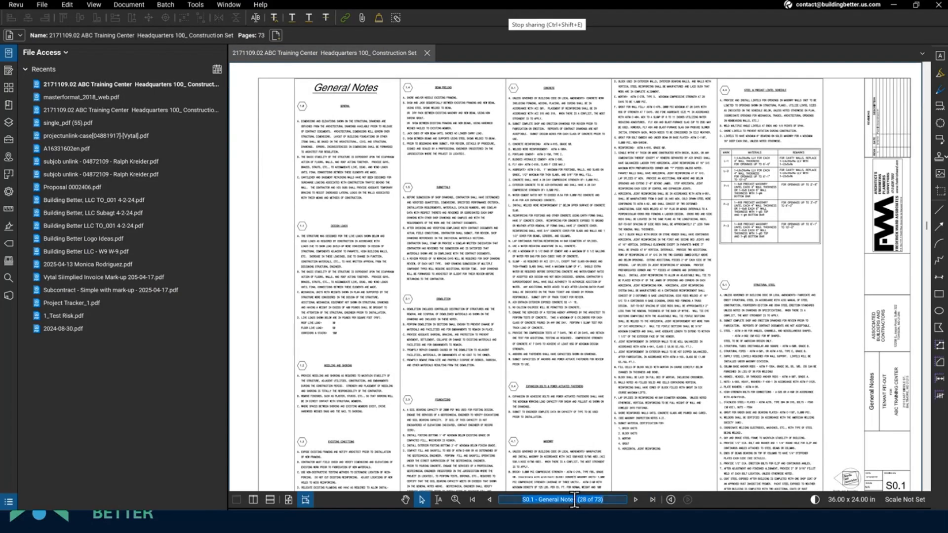
pyautogui.write('43')
pyautogui.press('Return')
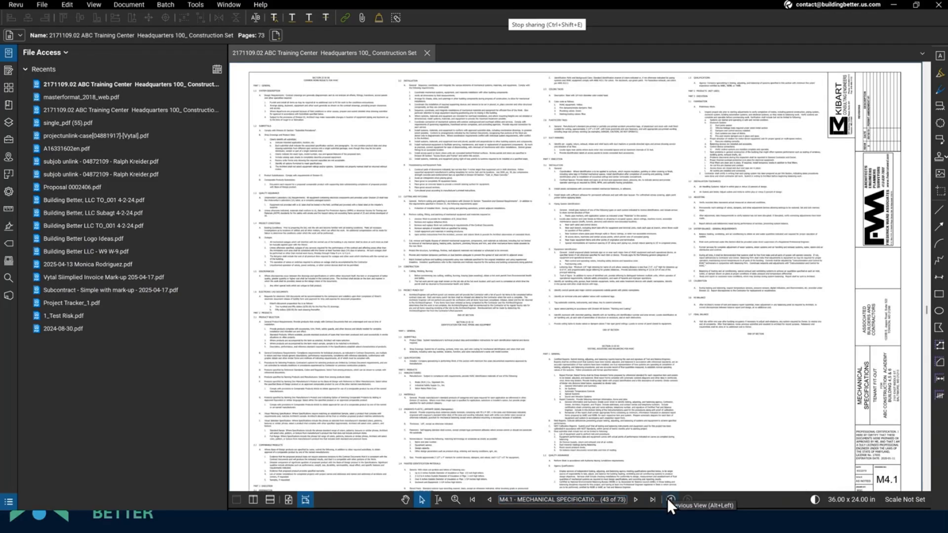
# - Step back through the view history to sheet A5.3 BLDG. 4 FINISH PLAN, page 25
pyautogui.click(670, 499)
pyautogui.click(669, 499)
pyautogui.click(669, 499)
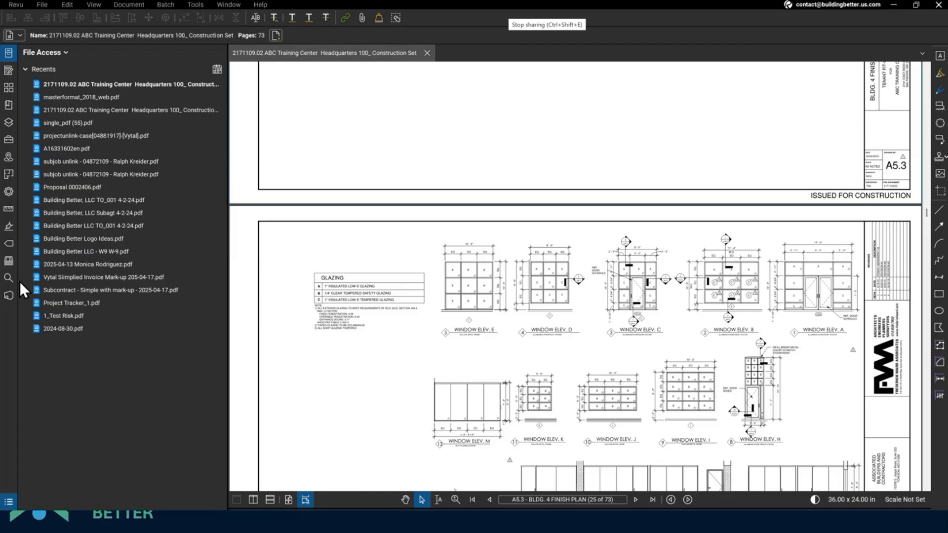
# - Redock the Forms and Tool Chest panels on the left, giving the Tool Chest more height
pyautogui.click(8, 71)
pyautogui.moveTo(10, 75); pyautogui.dragTo(122, 286)
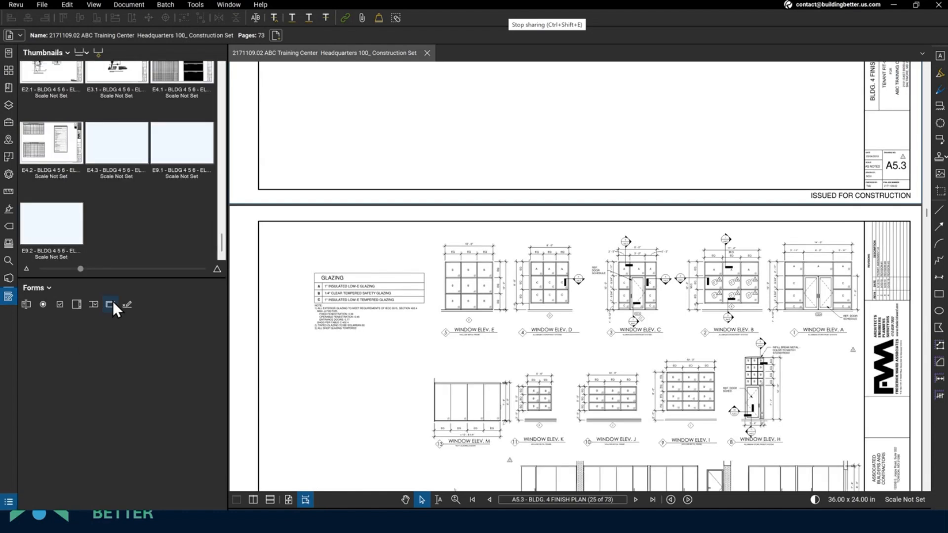
pyautogui.moveTo(5, 298); pyautogui.dragTo(8, 219)
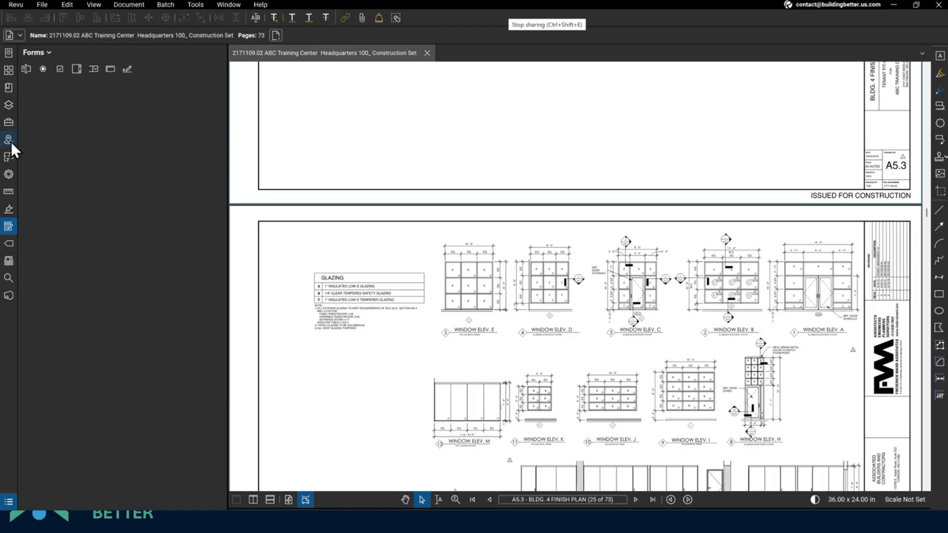
pyautogui.click(8, 123)
pyautogui.moveTo(6, 119)
pyautogui.mouseDown()
pyautogui.moveTo(86, 296)
pyautogui.moveTo(123, 292)
pyautogui.mouseUp()
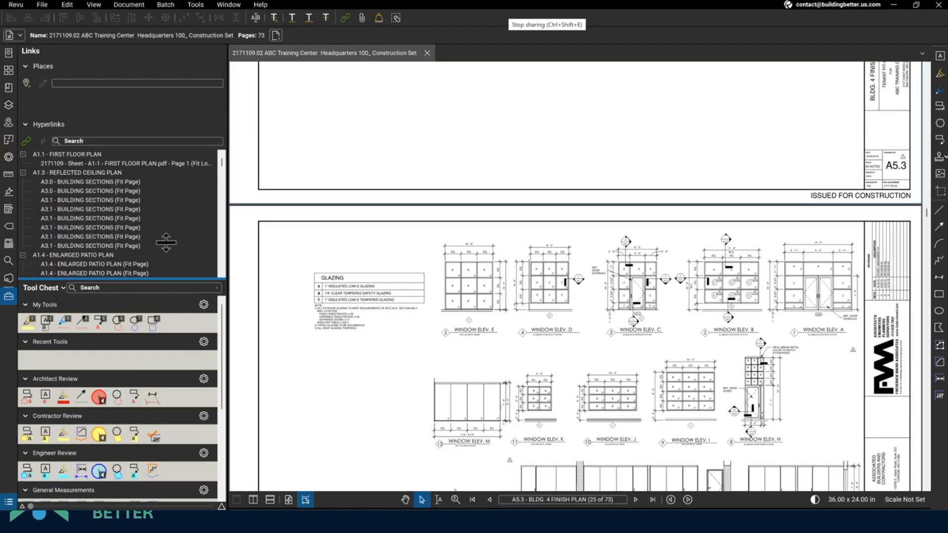
pyautogui.moveTo(166, 242); pyautogui.dragTo(159, 187)
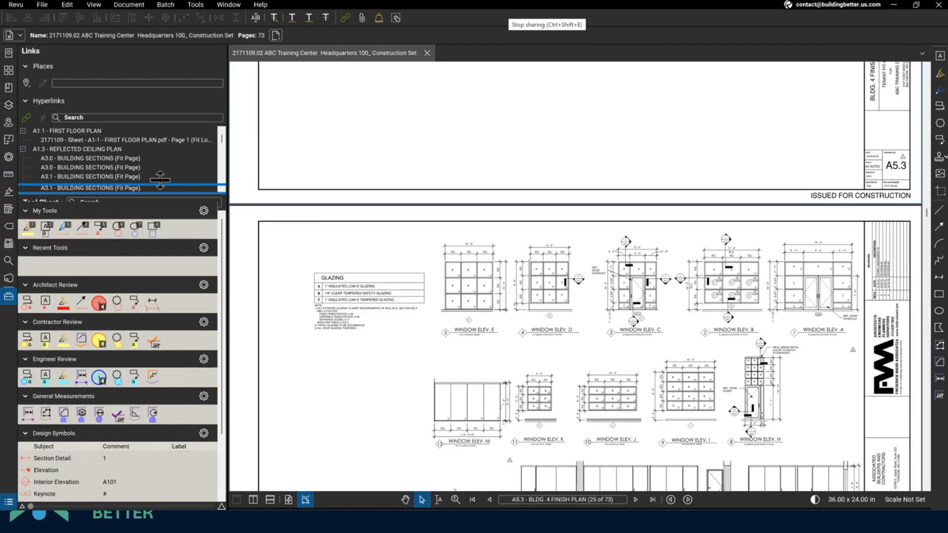
# - Show page Thumbnails above the Tool Chest, enlarge that area, and open the Markups List
pyautogui.click(8, 70)
pyautogui.moveTo(129, 184); pyautogui.dragTo(129, 218)
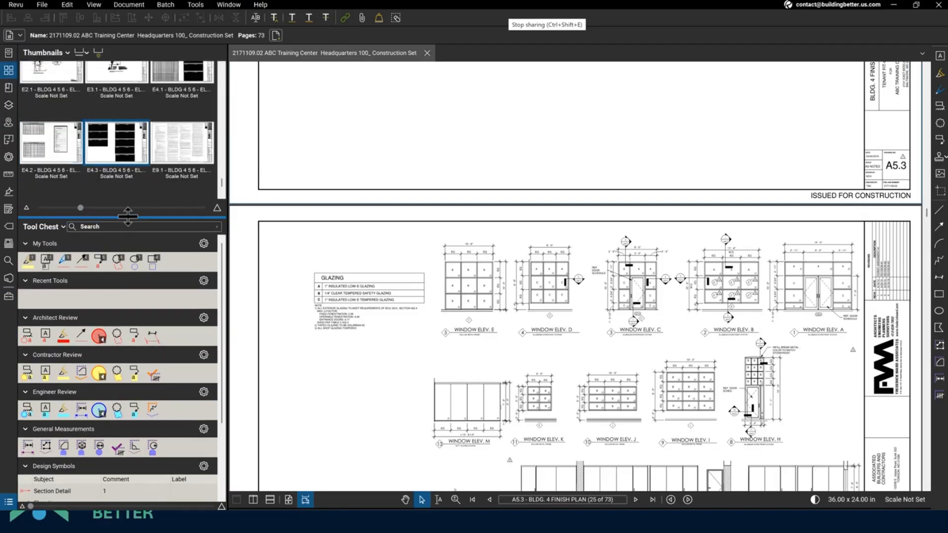
pyautogui.click(14, 502)
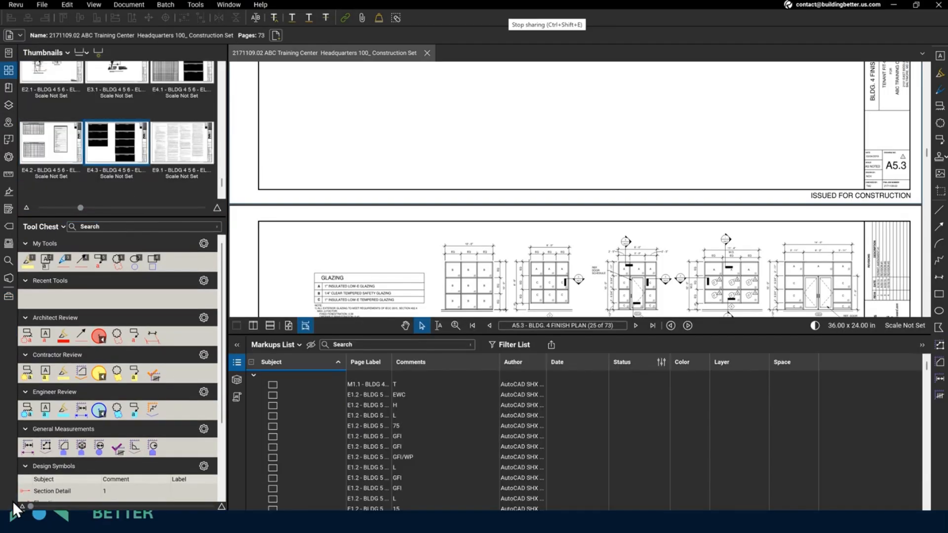
# - Toggle the Markups List to full width and back, then shorten it to enlarge the drawing
pyautogui.click(237, 344)
pyautogui.click(7, 348)
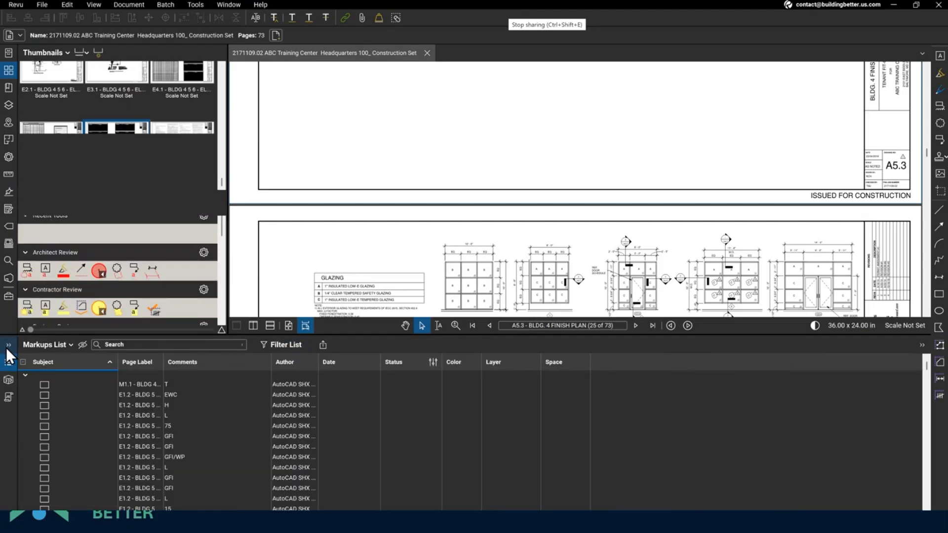
pyautogui.click(238, 346)
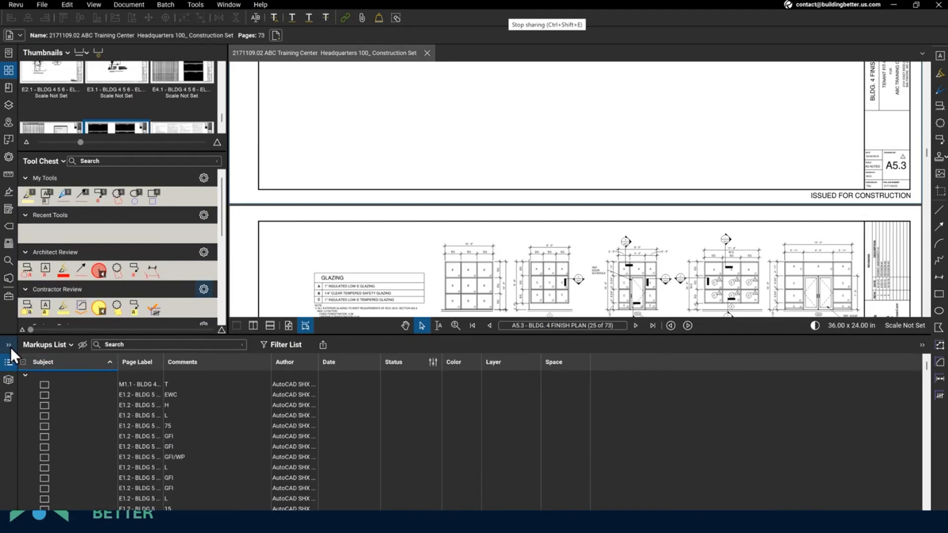
pyautogui.click(11, 348)
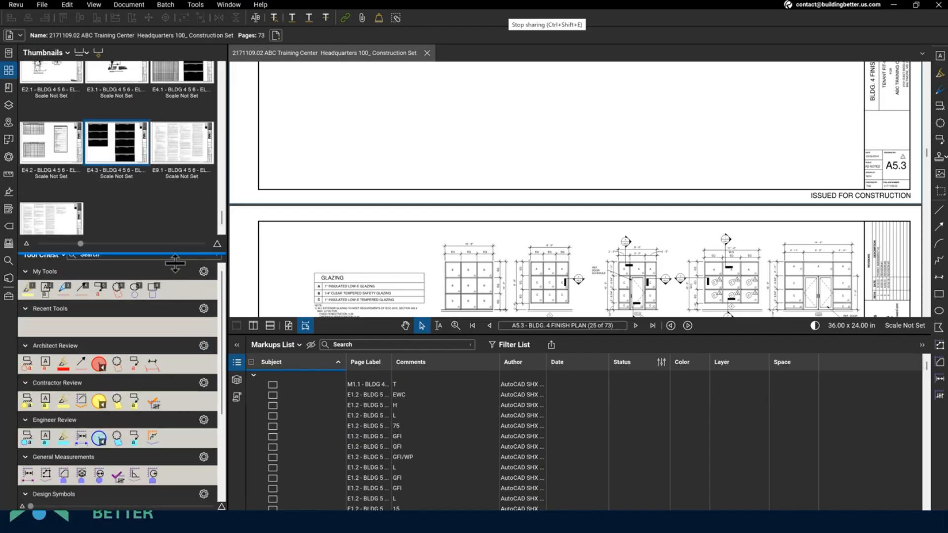
pyautogui.moveTo(481, 336); pyautogui.dragTo(487, 396)
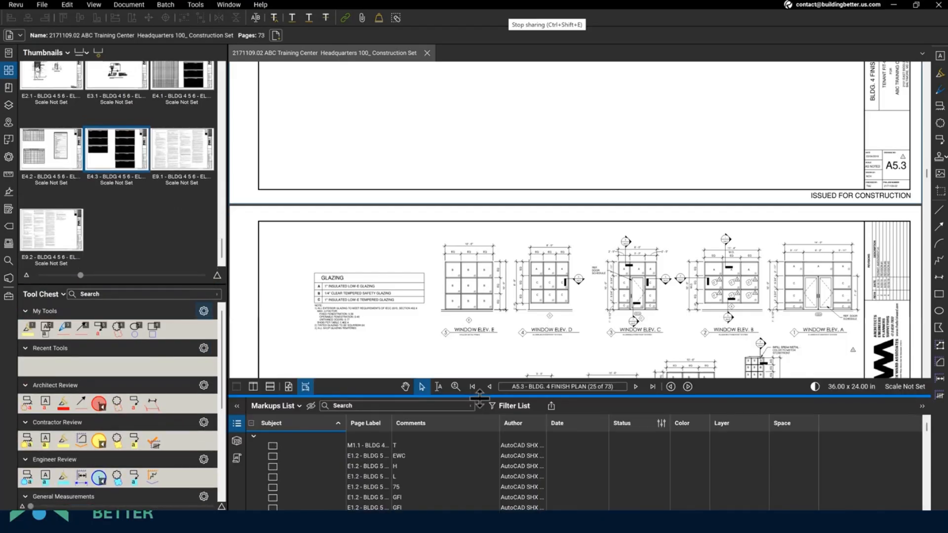
# - Make sheet A5.4 the current page and bring its title block and drawing number into view
pyautogui.click(503, 310)
pyautogui.scroll(-3, 404, 247)
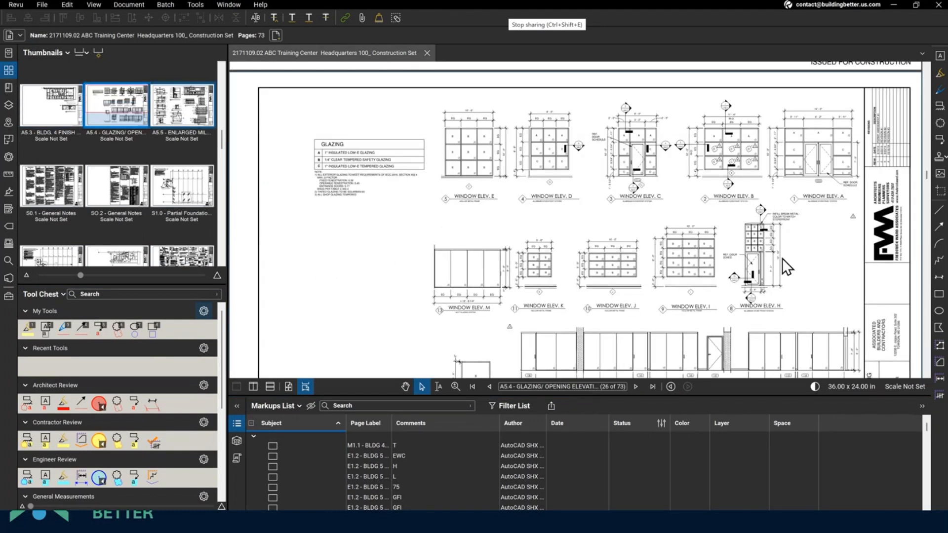
pyautogui.scroll(-4, 784, 249)
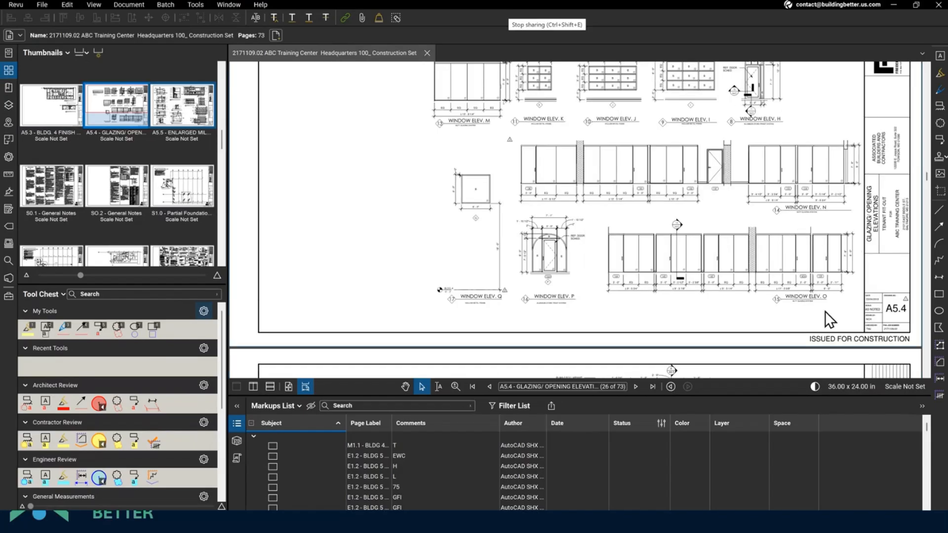
pyautogui.scroll(-1, 785, 286)
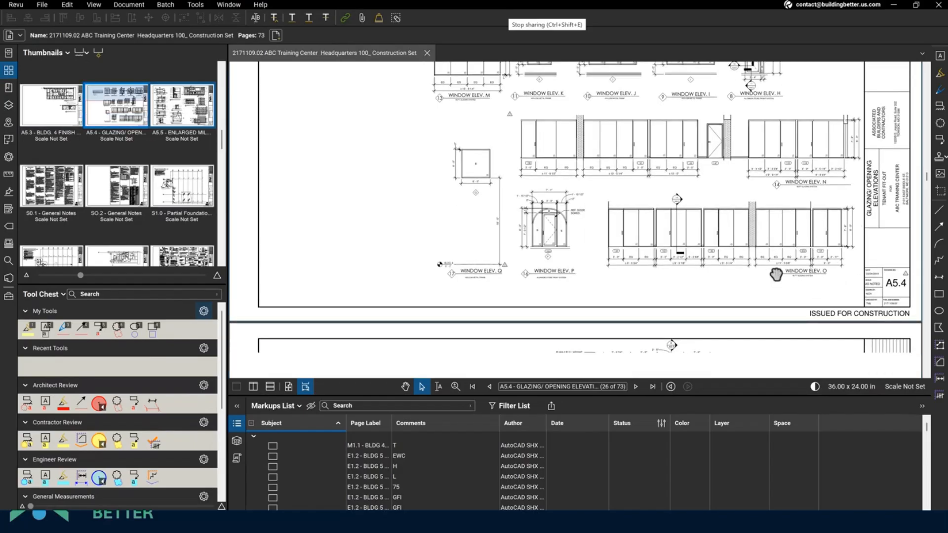
pyautogui.scroll(4, 834, 292)
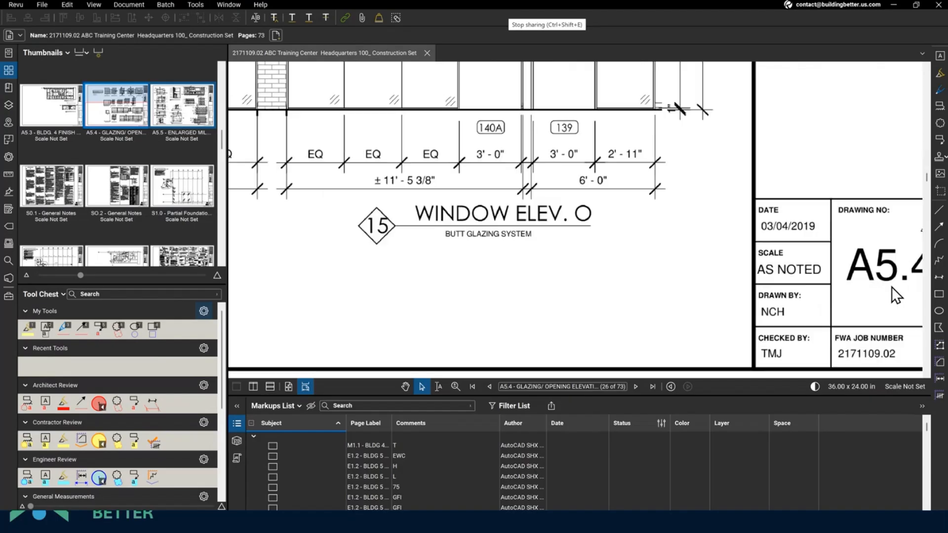
pyautogui.moveTo(891, 286); pyautogui.dragTo(449, 228)
pyautogui.scroll(-3, 543, 242)
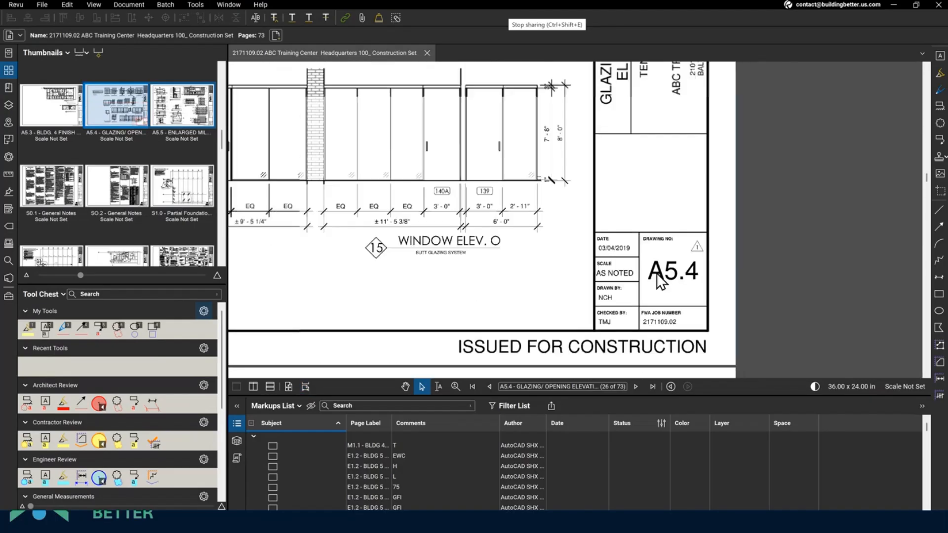
pyautogui.scroll(-3, 660, 281)
pyautogui.scroll(2, 653, 220)
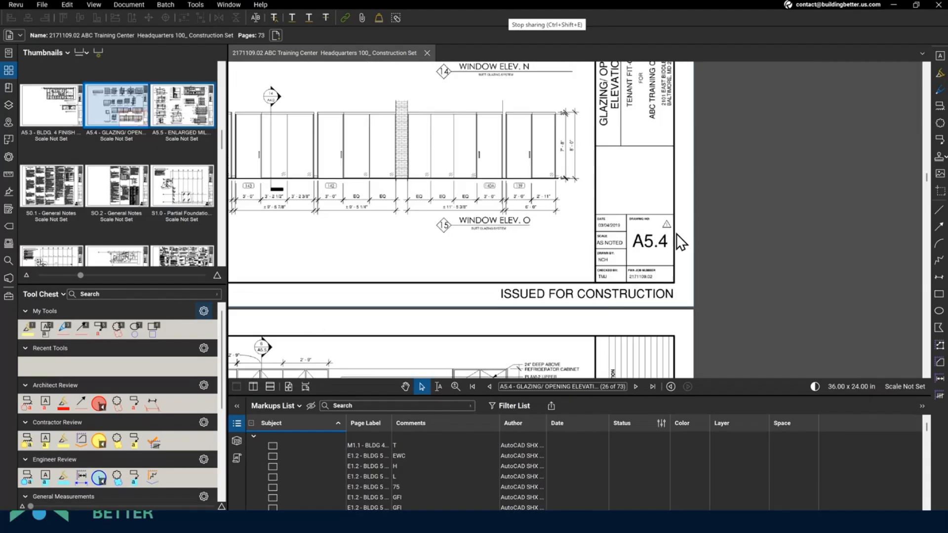
pyautogui.scroll(3, 676, 234)
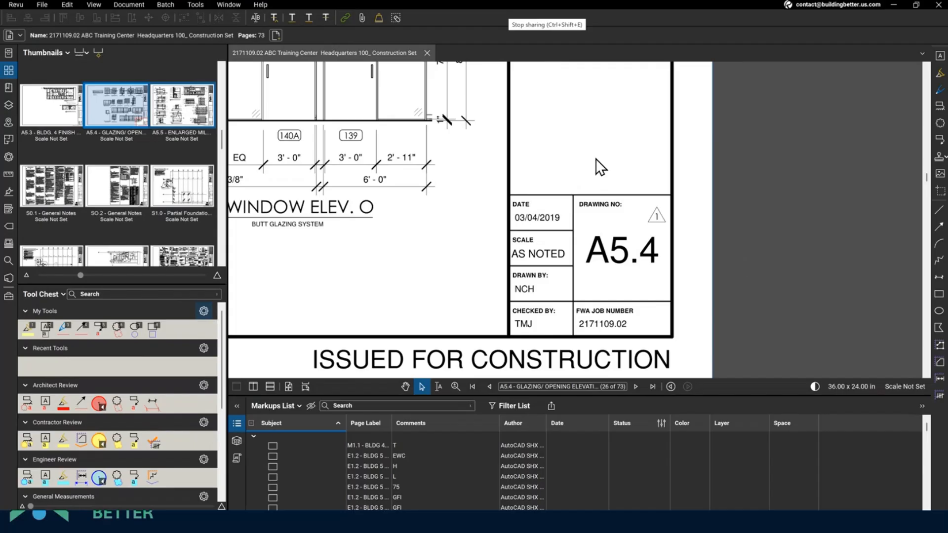
# - Open Create Page Labels and make a first try at outlining the drawing-number region
pyautogui.click(97, 53)
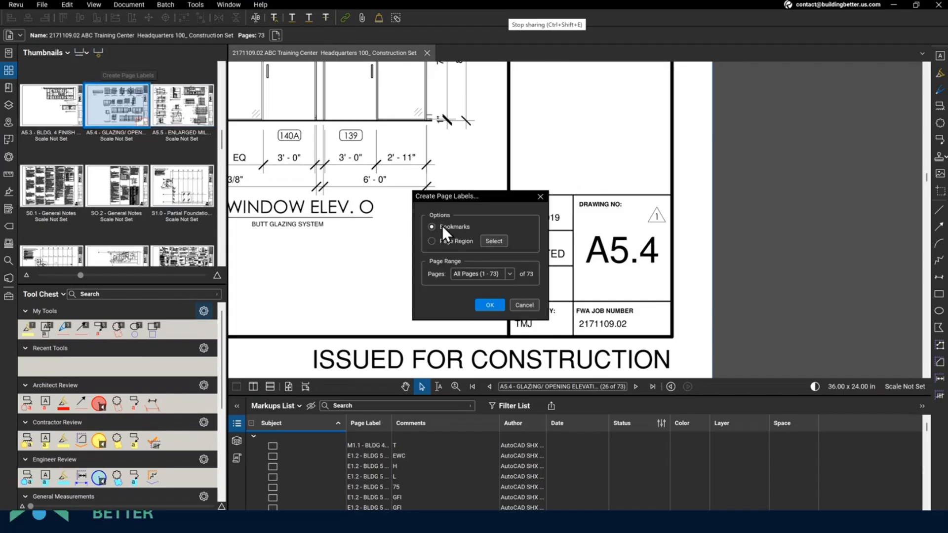
pyautogui.click(485, 243)
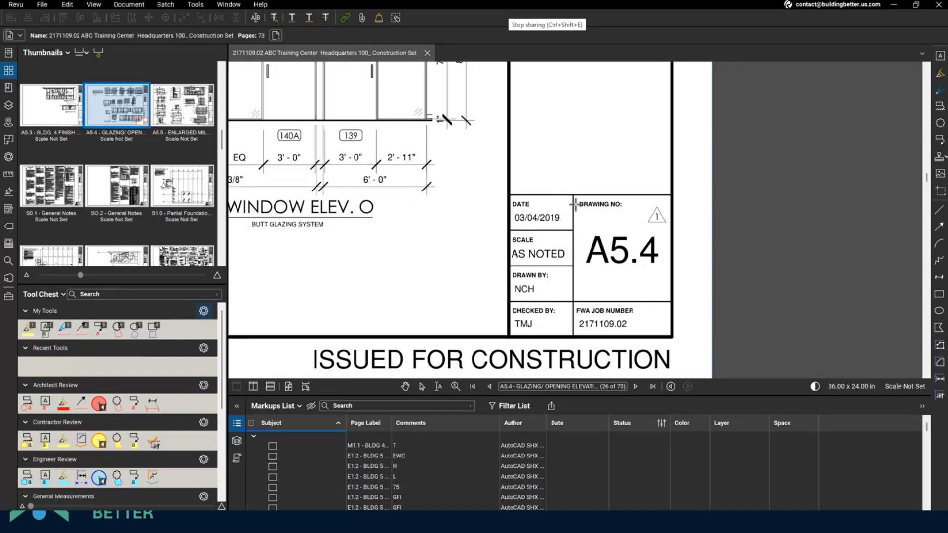
pyautogui.moveTo(575, 209)
pyautogui.mouseDown()
pyautogui.moveTo(655, 300)
pyautogui.moveTo(677, 310)
pyautogui.moveTo(671, 298)
pyautogui.mouseUp()
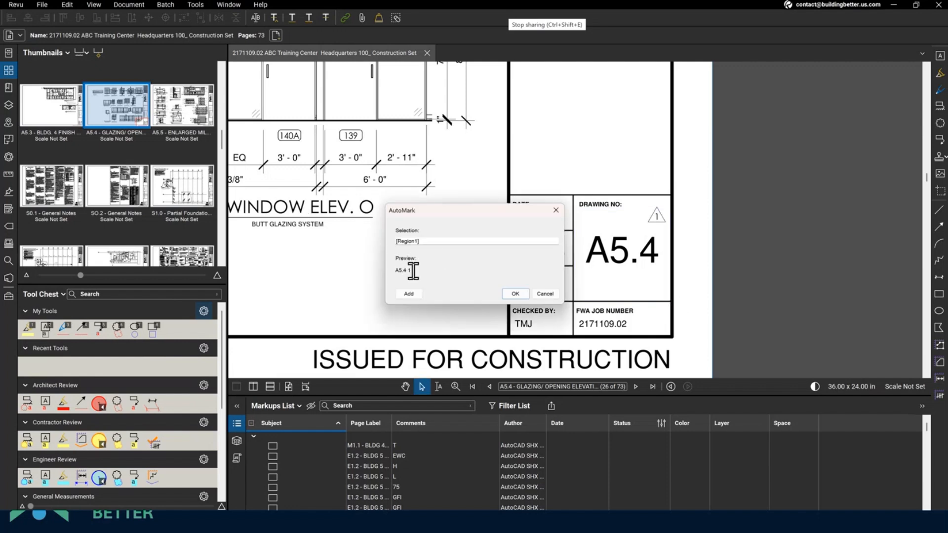
pyautogui.click(544, 296)
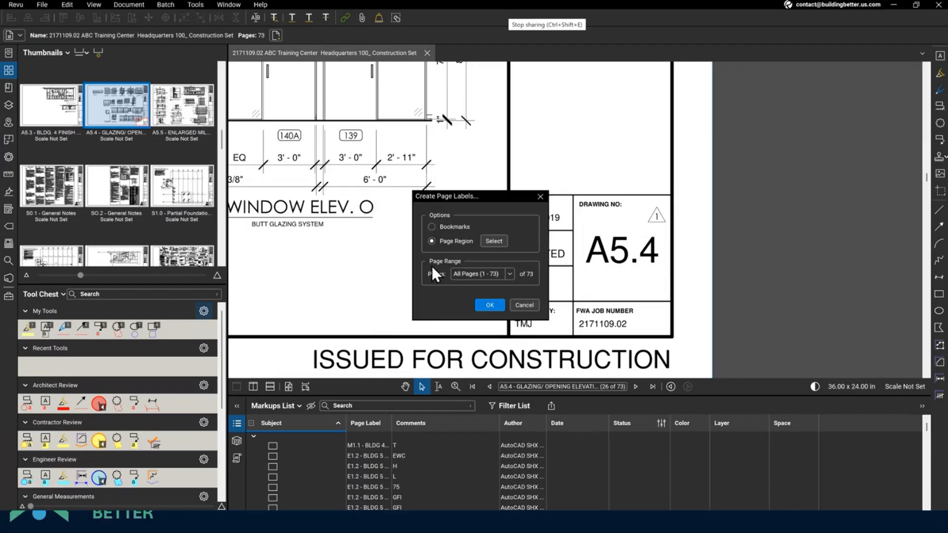
# - Build the label format from the A5.4 drawing-number region, ' - ', and the sheet title region
pyautogui.click(493, 241)
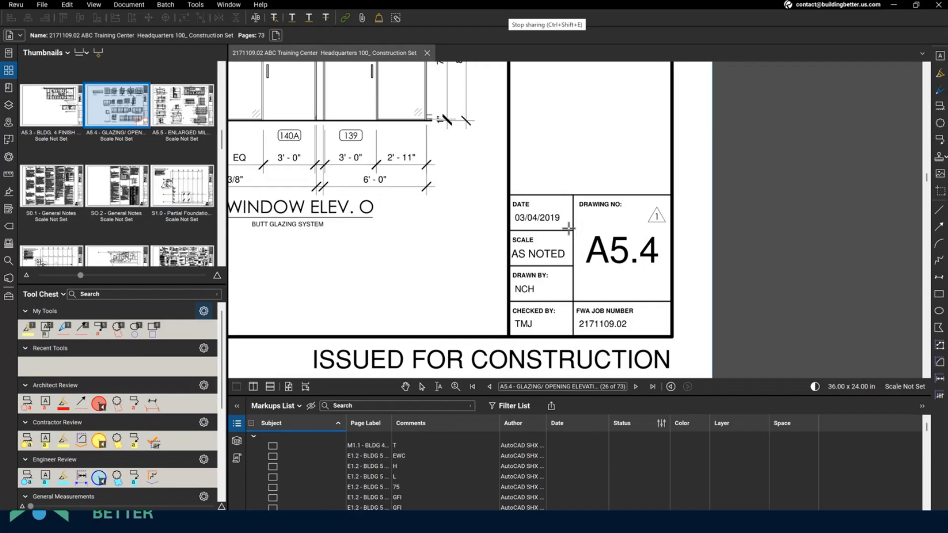
pyautogui.moveTo(576, 228); pyautogui.dragTo(670, 275)
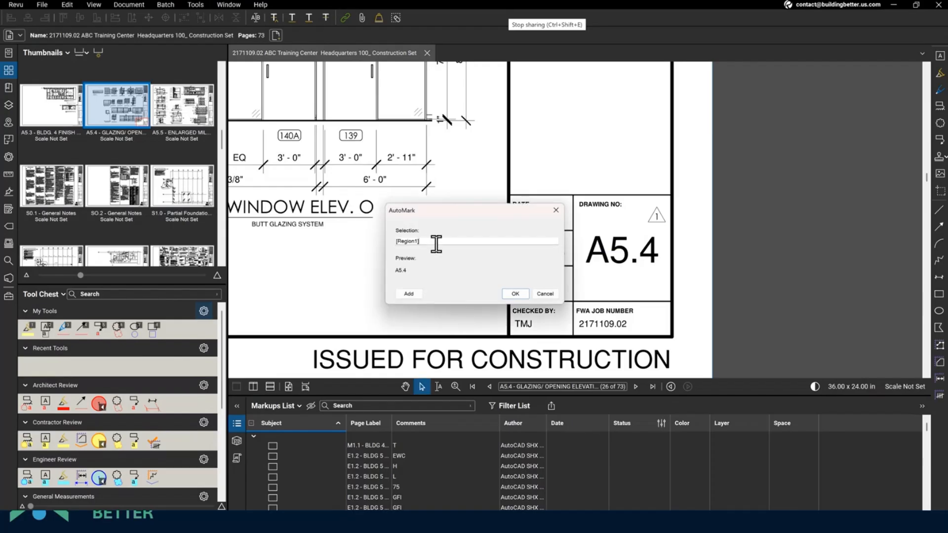
pyautogui.click(429, 242)
pyautogui.write('-')
pyautogui.click(409, 295)
pyautogui.scroll(4, 532, 352)
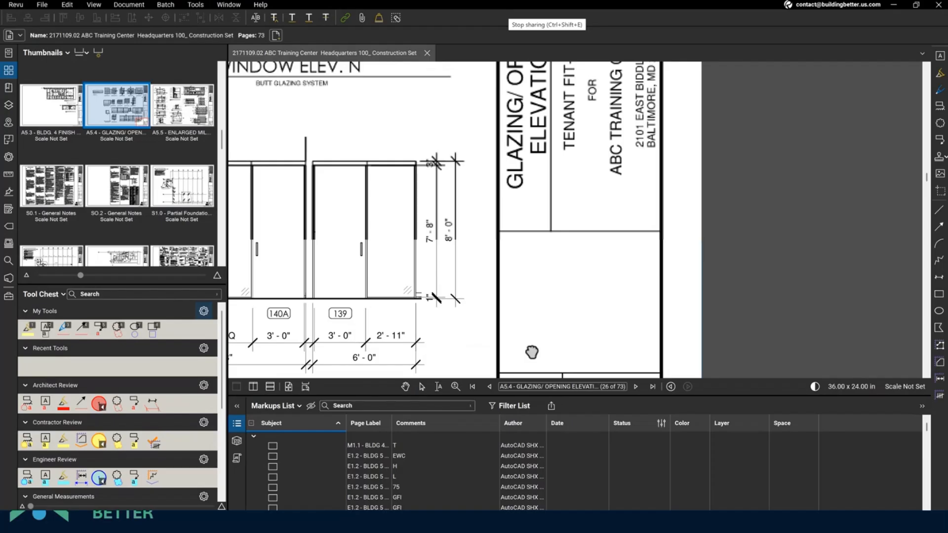
pyautogui.scroll(3, 519, 296)
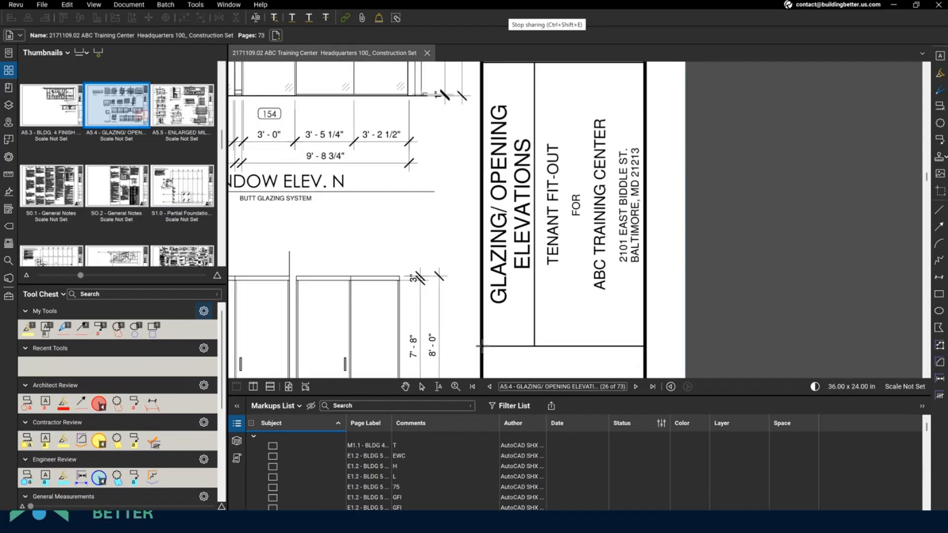
pyautogui.moveTo(482, 346)
pyautogui.mouseDown()
pyautogui.moveTo(532, 66)
pyautogui.moveTo(533, 95)
pyautogui.mouseUp()
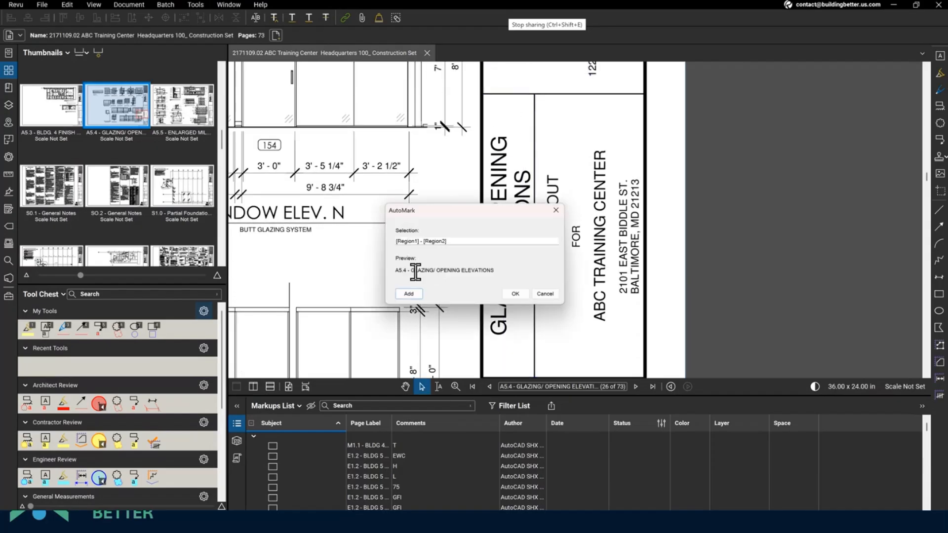
pyautogui.click(514, 294)
# - Apply the new label to the current page 26 only, then select its thumbnail label for renaming
pyautogui.click(509, 273)
pyautogui.click(493, 299)
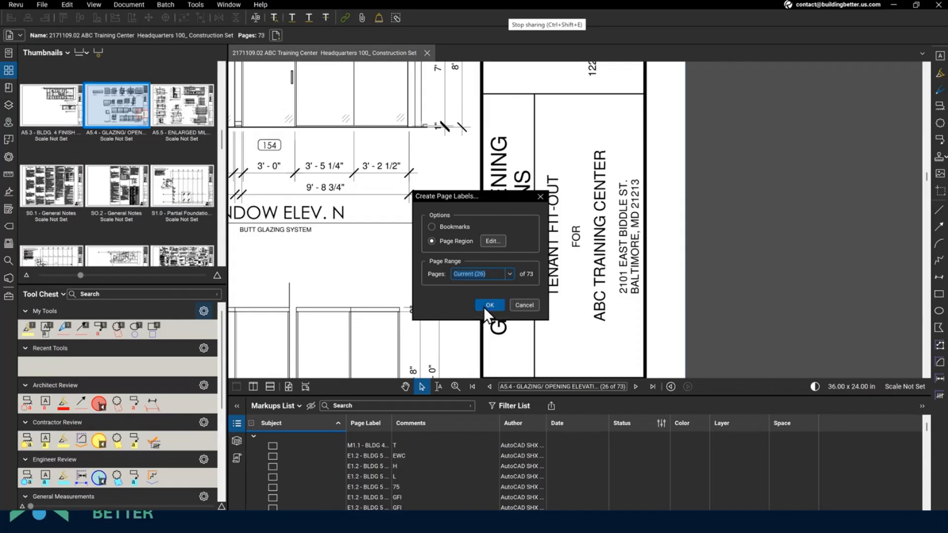
pyautogui.click(485, 305)
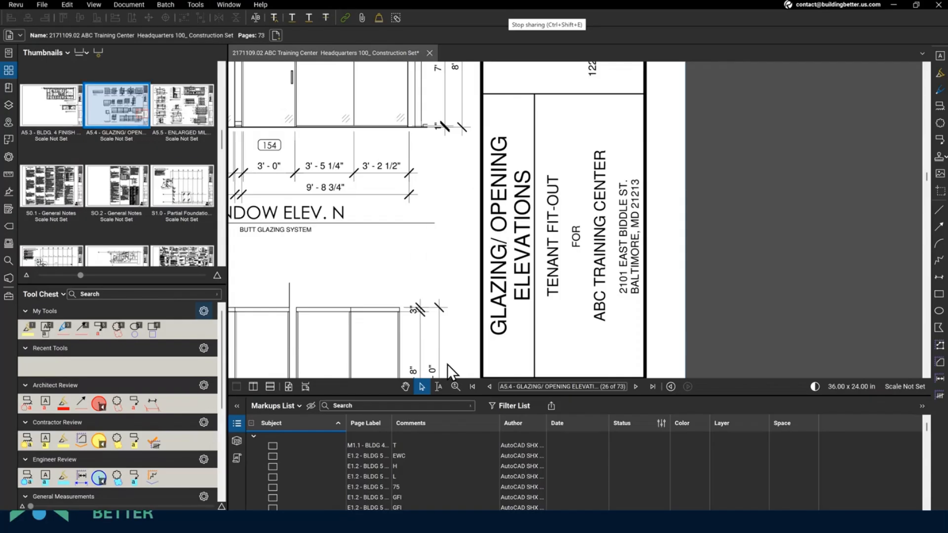
pyautogui.click(112, 133)
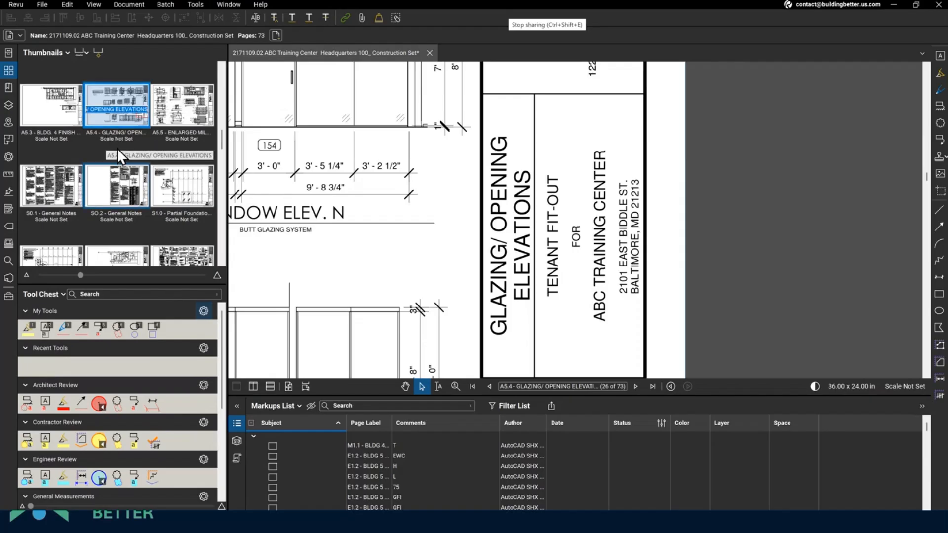
# - Clear page 26's existing page label so it is left blank
pyautogui.press('BackSpace')
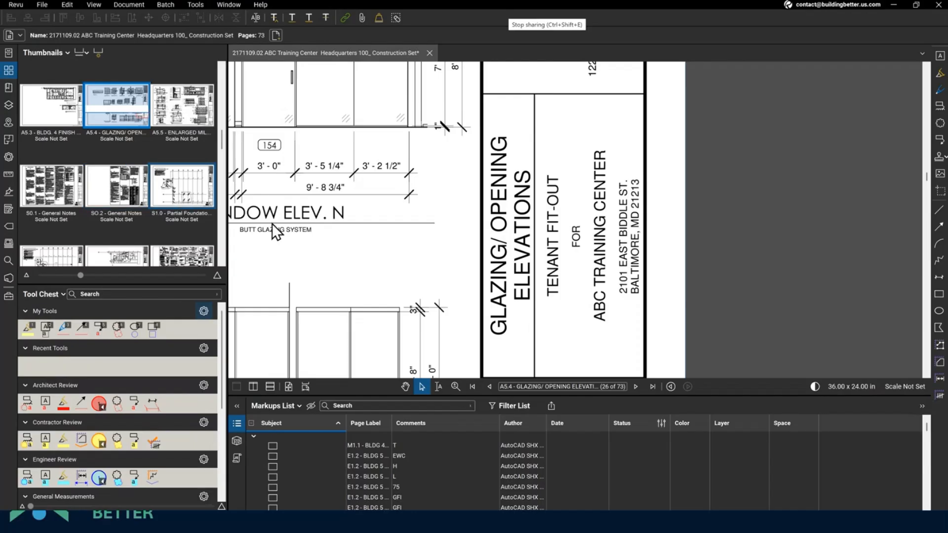
pyautogui.click(316, 248)
pyautogui.scroll(-5, 615, 289)
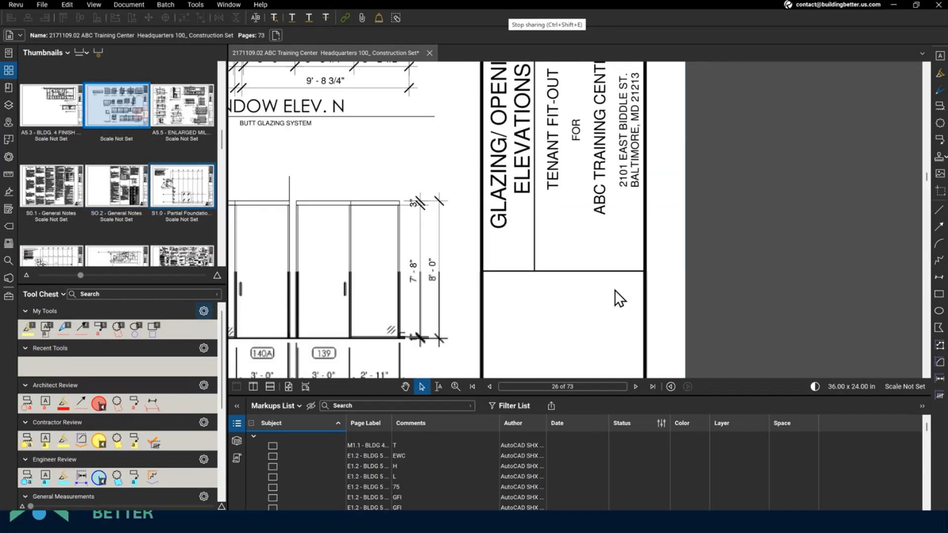
pyautogui.scroll(-2, 614, 288)
pyautogui.scroll(3, 615, 292)
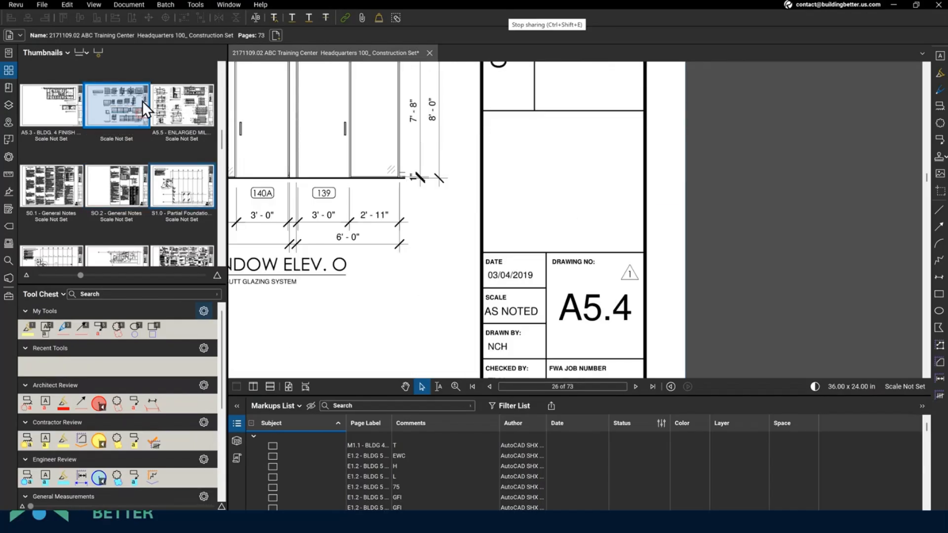
# - Start a page-region label using the A5.4 drawing number followed by ' - '
pyautogui.click(99, 51)
pyautogui.click(439, 234)
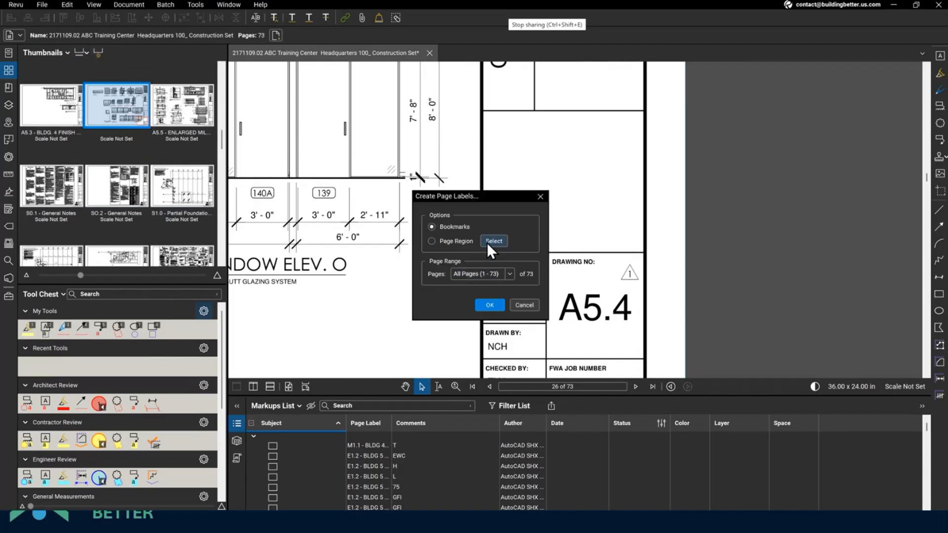
pyautogui.click(487, 242)
pyautogui.moveTo(547, 289); pyautogui.dragTo(643, 332)
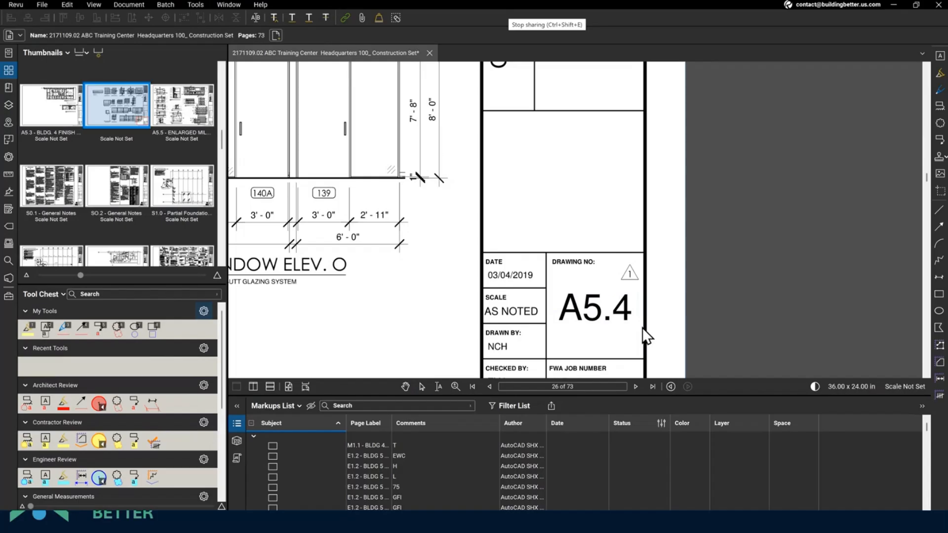
pyautogui.write('-')
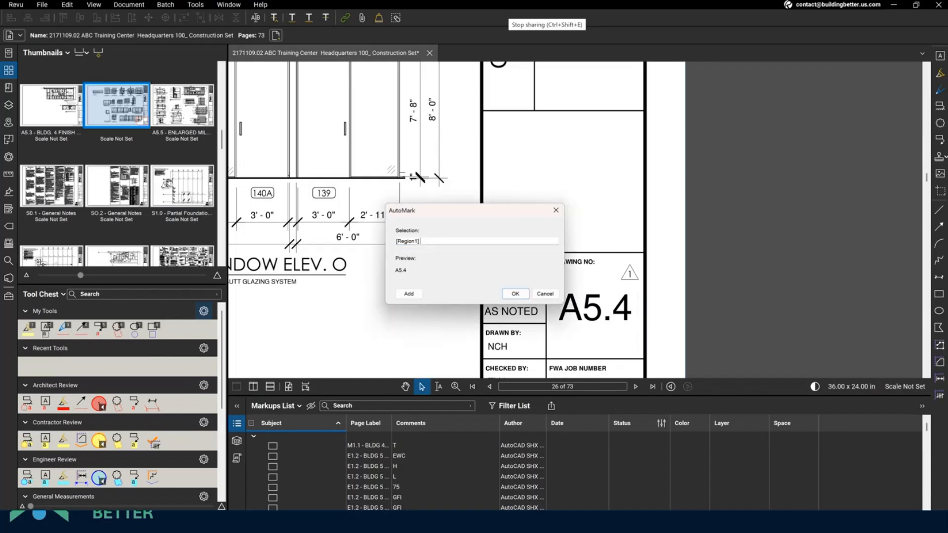
pyautogui.click(410, 294)
# - Add the sheet title as the second label region and confirm the format
pyautogui.scroll(1, 593, 204)
pyautogui.scroll(4, 594, 204)
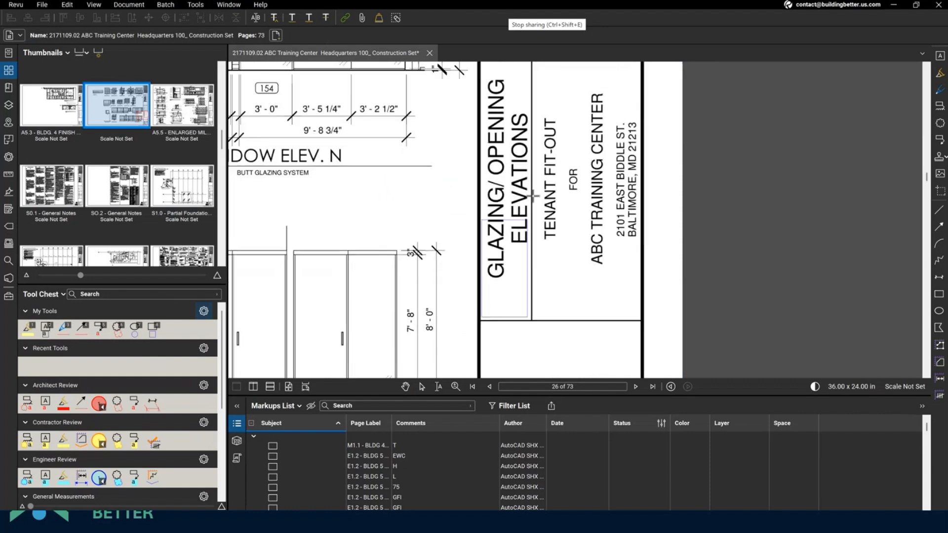
pyautogui.scroll(2, 525, 61)
pyautogui.scroll(1, 525, 62)
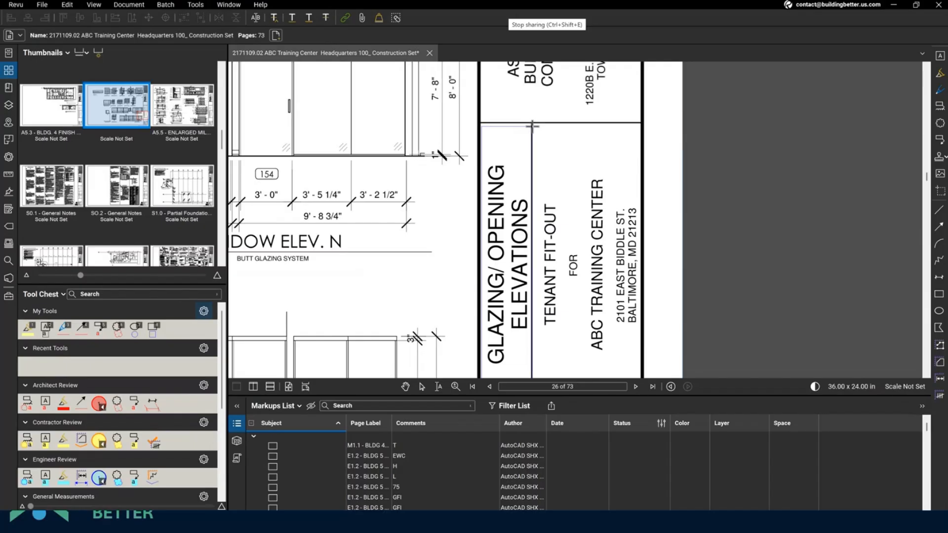
pyautogui.click(530, 124)
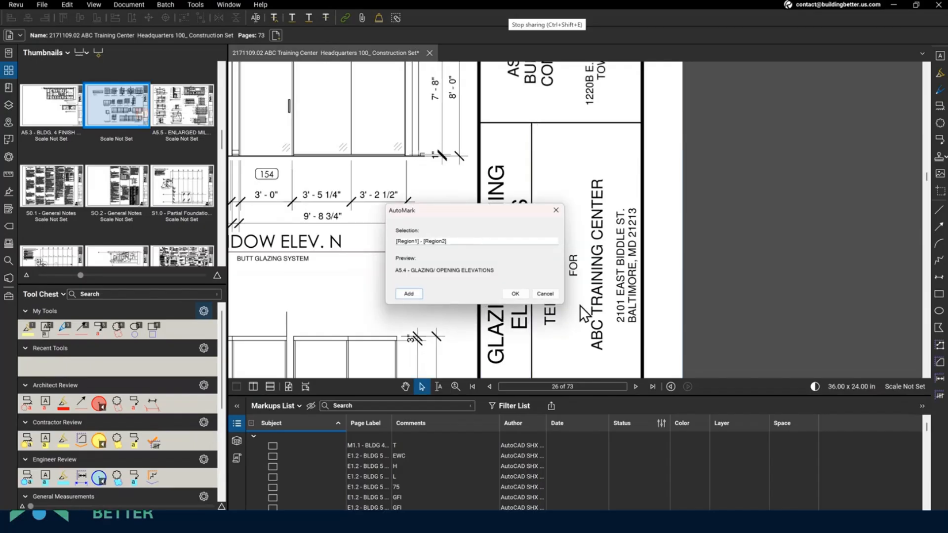
pyautogui.click(515, 294)
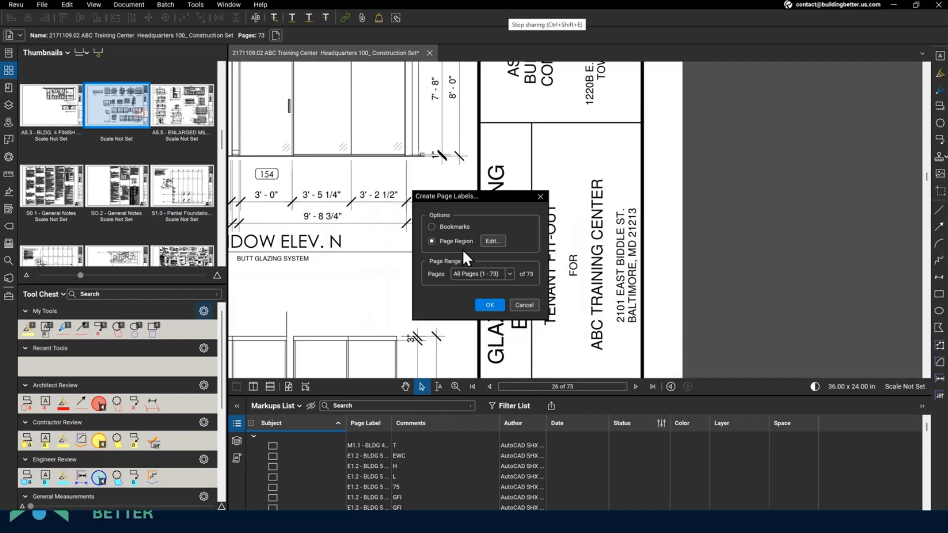
# - Apply the label 'A5.4 - GLAZING/ OPENING ELEVATIONS' to the current page 26 only
pyautogui.click(509, 273)
pyautogui.click(490, 295)
pyautogui.click(489, 306)
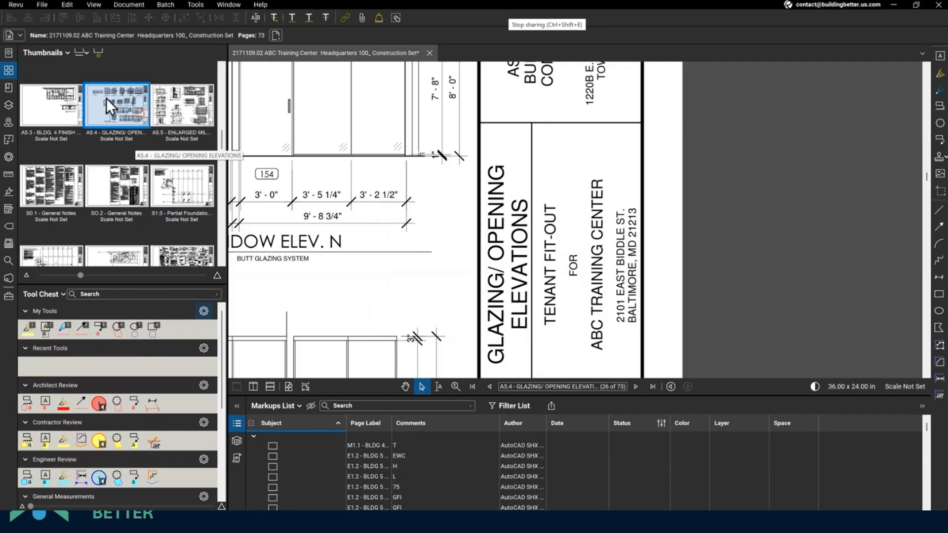
pyautogui.click(8, 88)
# - Regenerate the bookmarks from the page labels into a Sheets tree
pyautogui.scroll(-3, 94, 170)
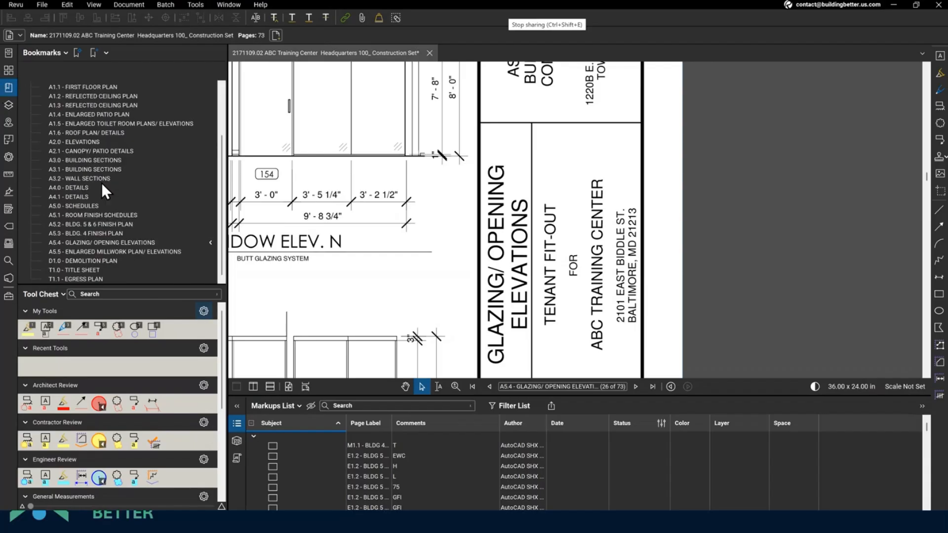
pyautogui.scroll(3, 101, 195)
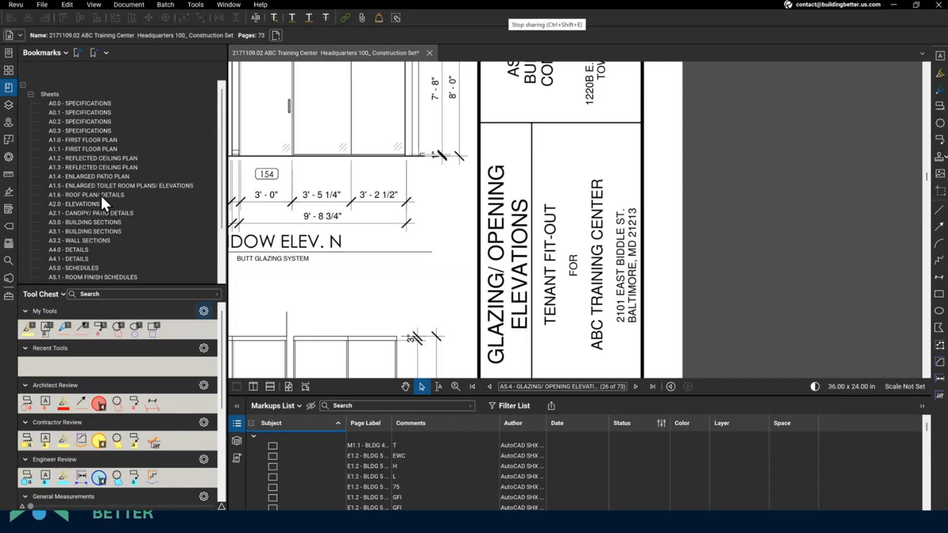
pyautogui.click(76, 51)
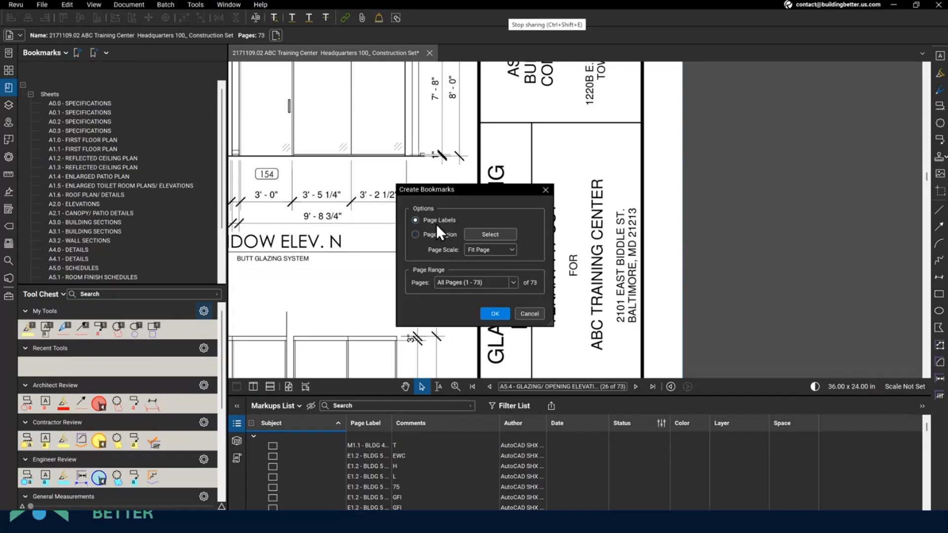
pyautogui.click(495, 314)
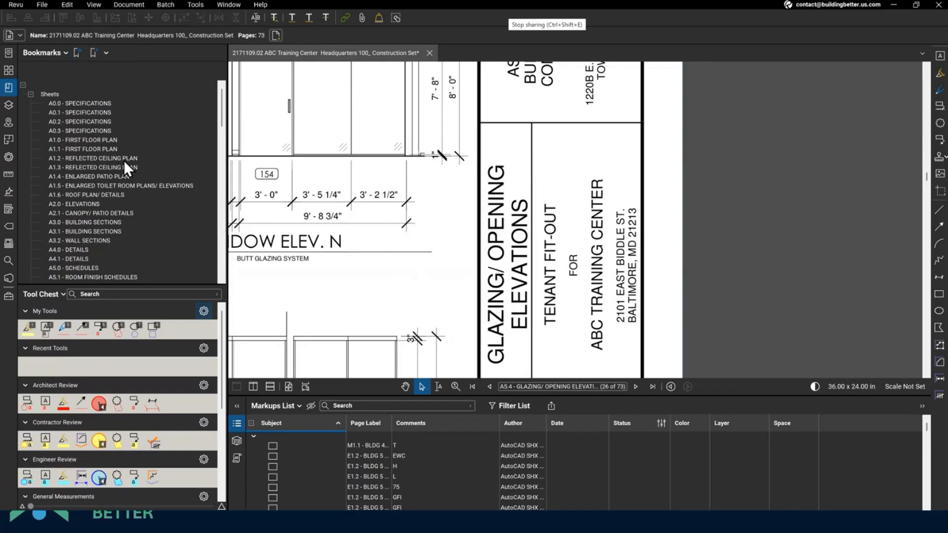
# - Collapse the Sheets bookmark group and go to sheet E4.1 ELECTRICAL SCHEDULES, page 69
pyautogui.scroll(-15, 124, 163)
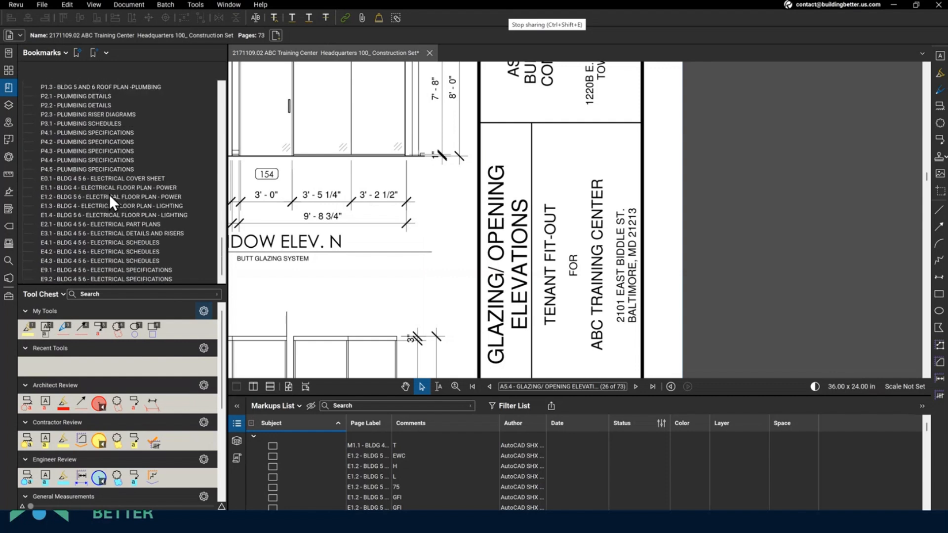
pyautogui.scroll(15, 102, 203)
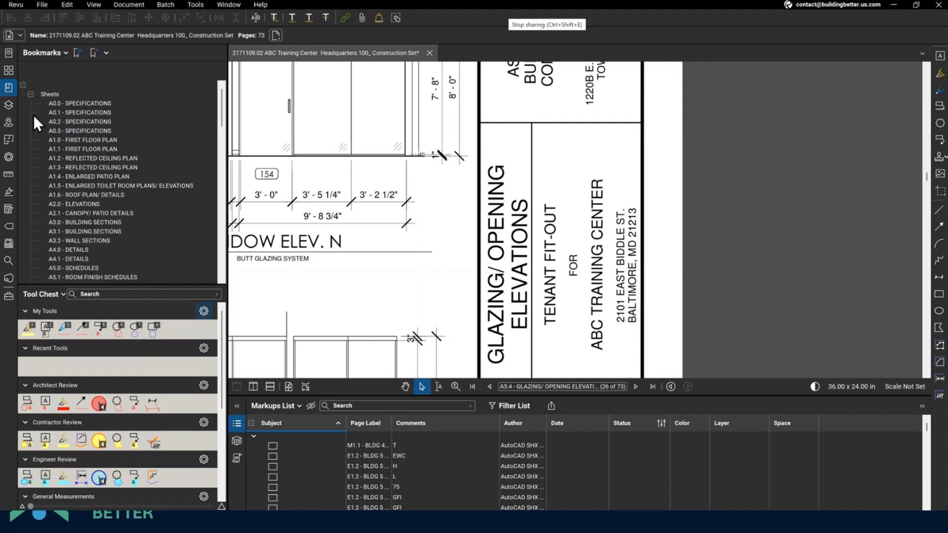
pyautogui.click(30, 94)
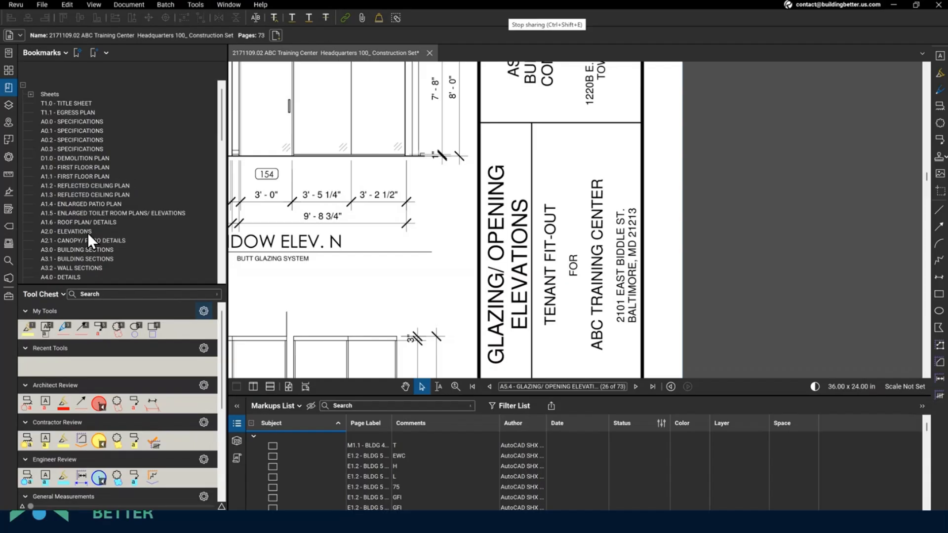
pyautogui.scroll(-15, 88, 236)
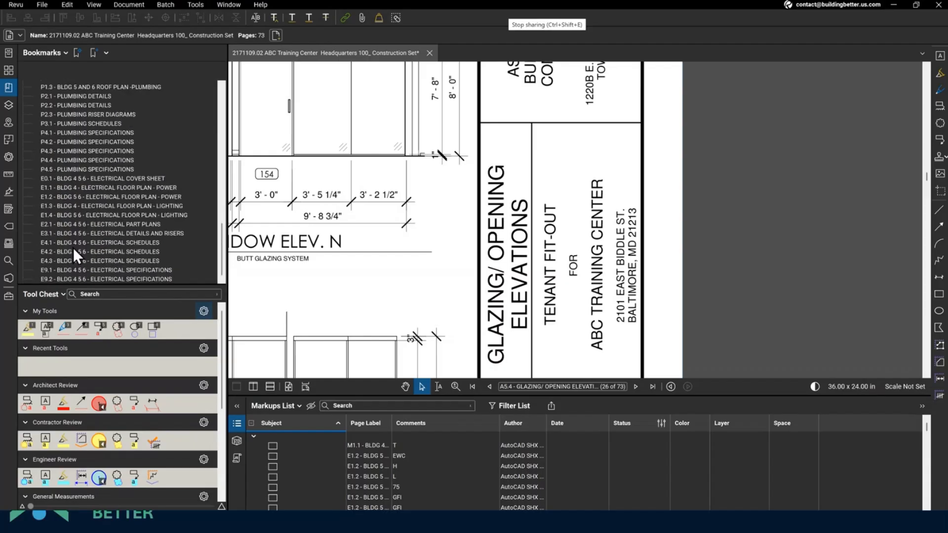
pyautogui.click(73, 246)
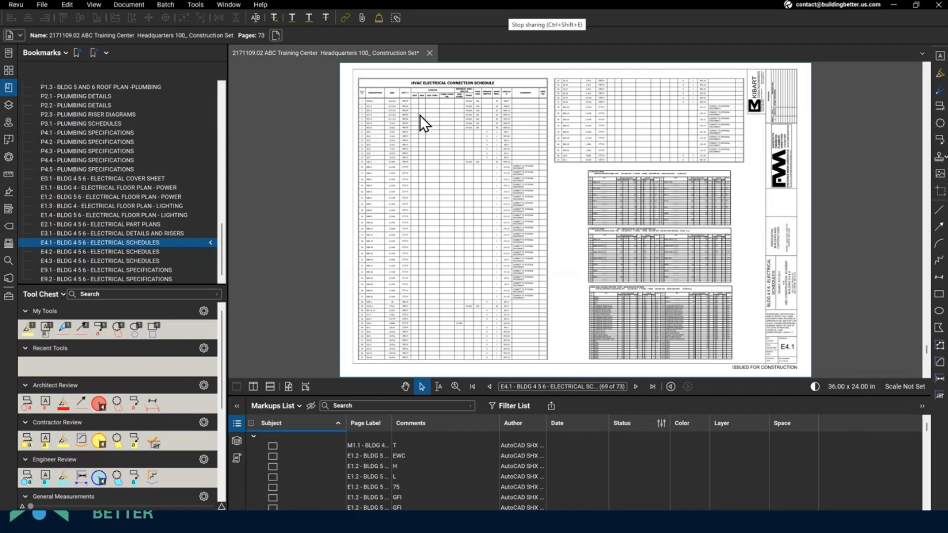
# - Capture part of the schedules sheet as a screen clipping image
pyautogui.press('super+shift+s')
pyautogui.moveTo(378, 101); pyautogui.dragTo(690, 246)
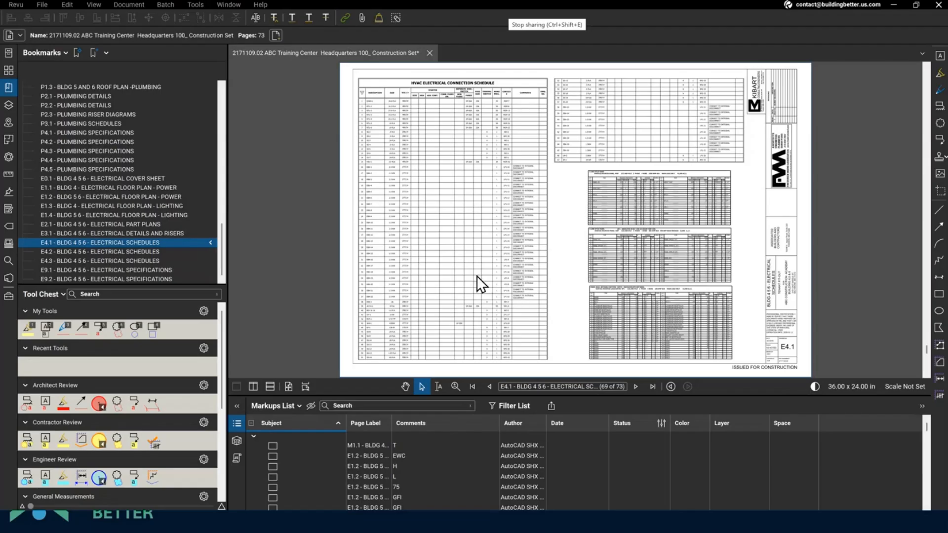
pyautogui.click(68, 6)
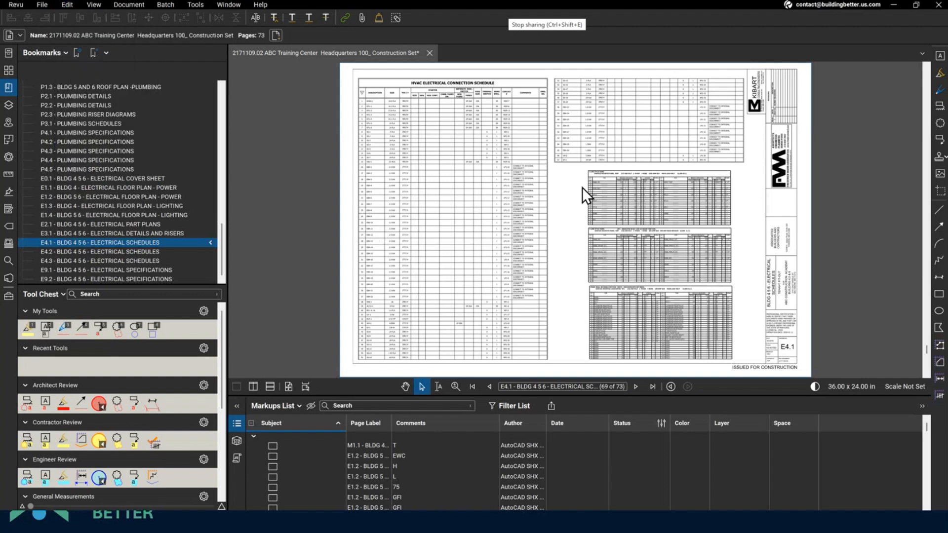
# - Snapshot the HVAC ELECTRICAL CONNECTION SCHEDULE with G, paste it on E4.1, and reposition it
pyautogui.press('g')
pyautogui.moveTo(357, 79); pyautogui.dragTo(567, 273)
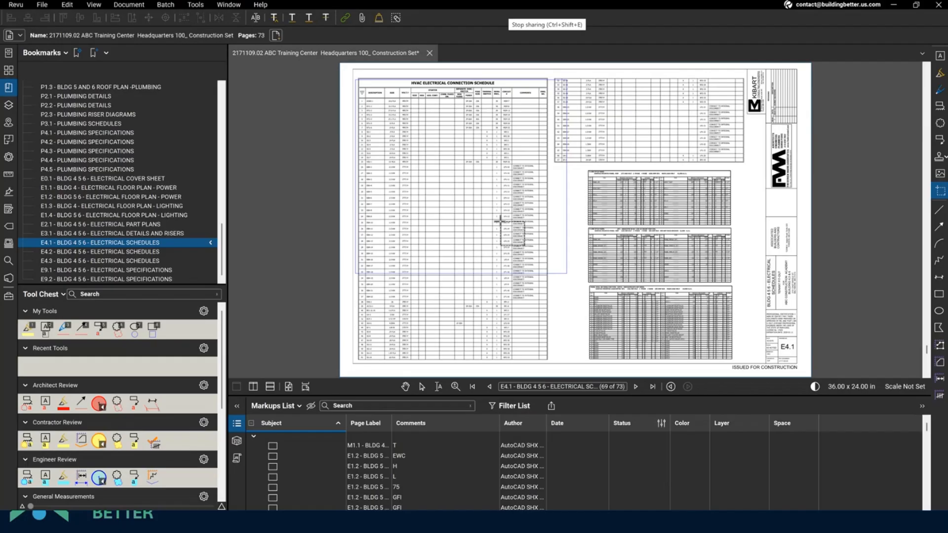
pyautogui.click(267, 273)
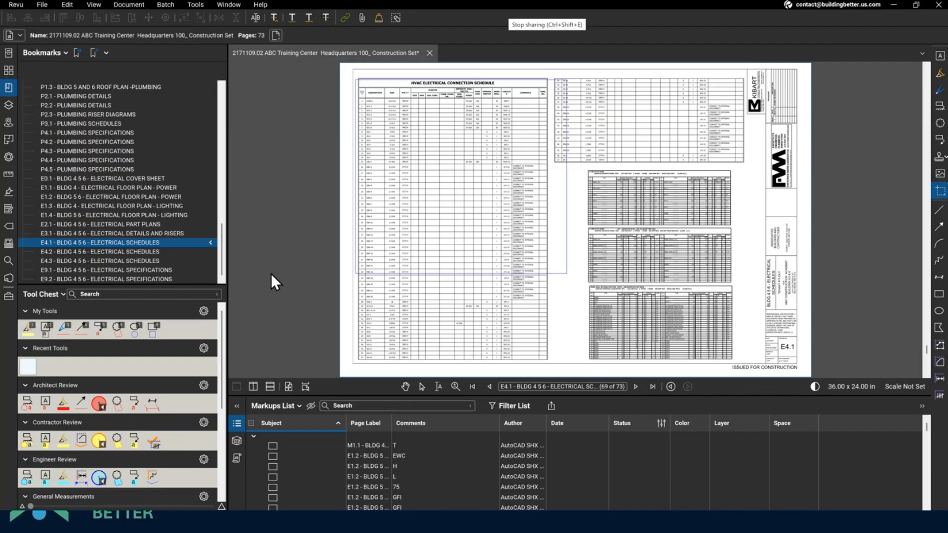
pyautogui.moveTo(301, 115); pyautogui.dragTo(548, 131)
# - Paste the earlier two-table capture from clipboard history onto the sheet, then move and resize it
pyautogui.scroll(2, 528, 116)
pyautogui.scroll(1, 522, 109)
pyautogui.scroll(6, 537, 271)
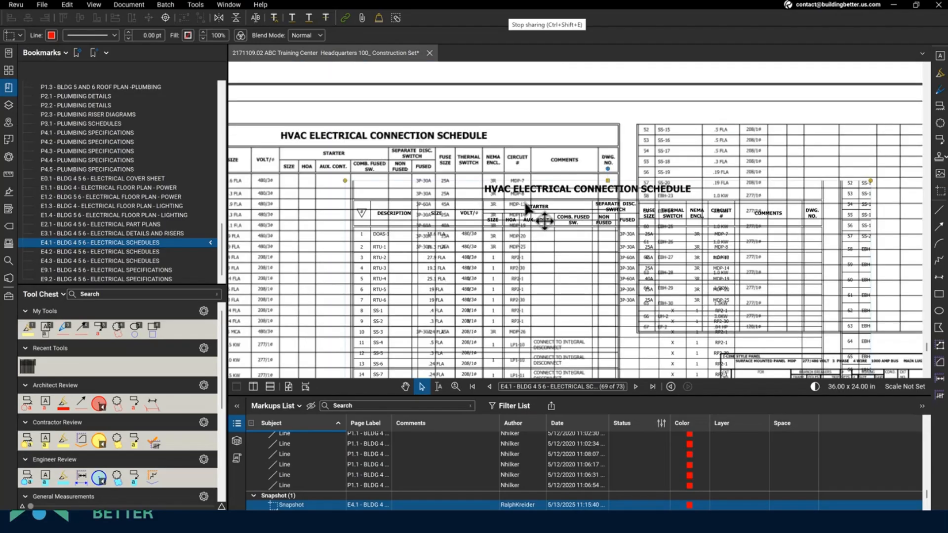
pyautogui.scroll(5, 468, 176)
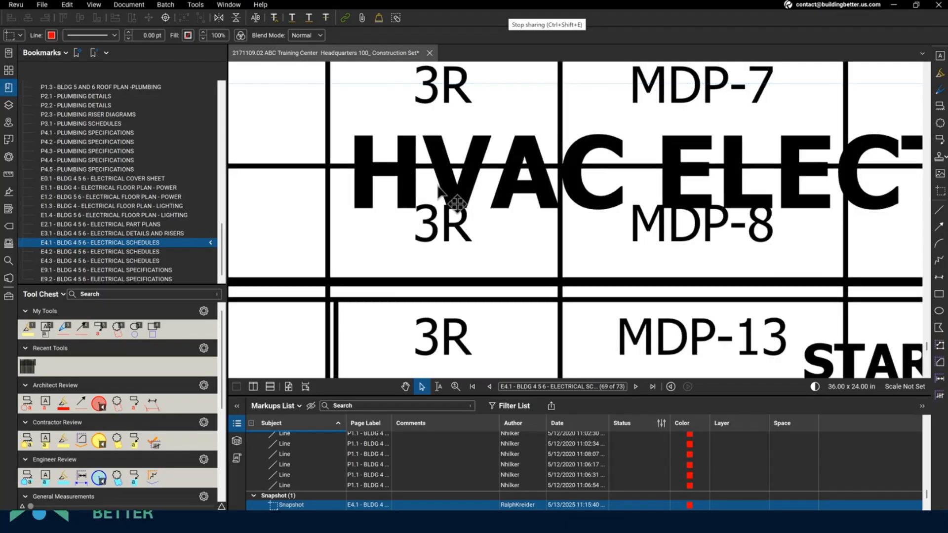
pyautogui.press('super+v')
pyautogui.click(357, 286)
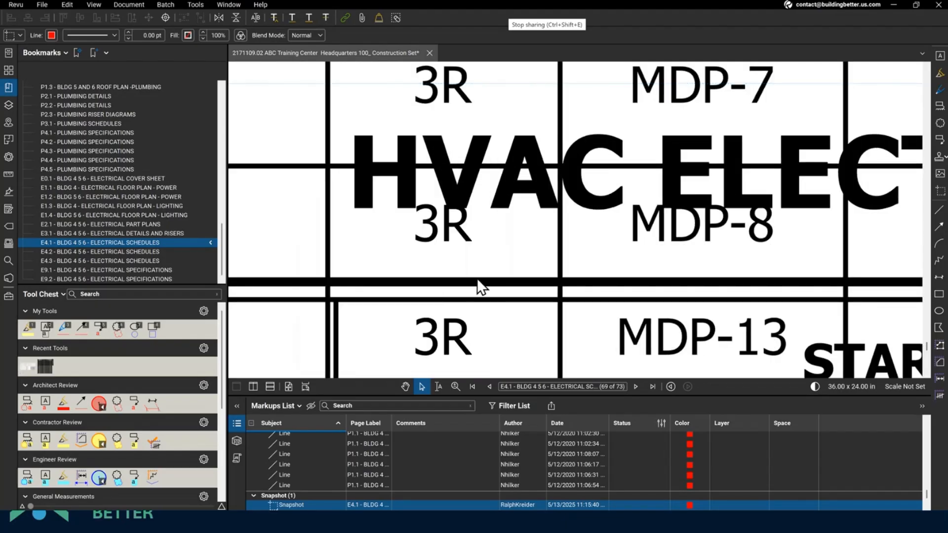
pyautogui.moveTo(545, 101); pyautogui.dragTo(498, 202)
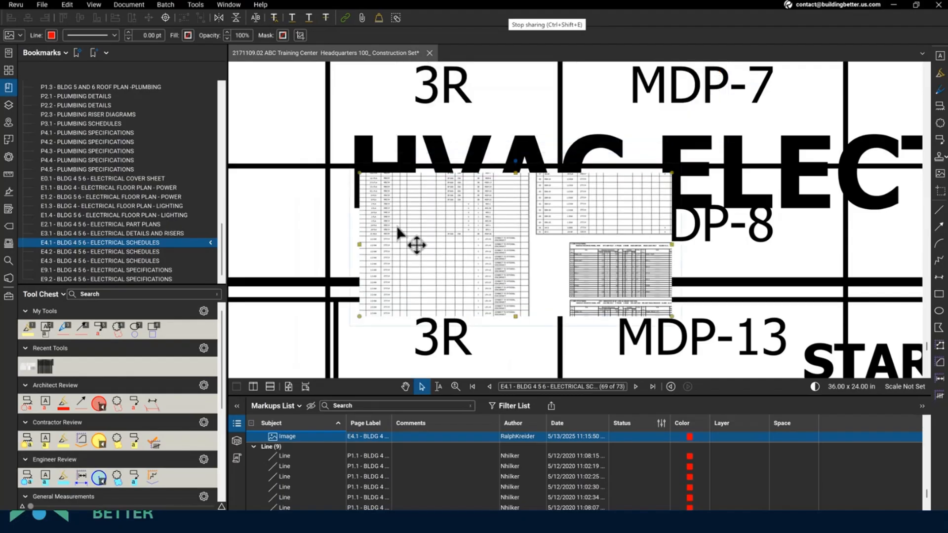
pyautogui.moveTo(671, 317); pyautogui.dragTo(828, 340)
# - Delete the small pasted image and the snapshot markup from sheet E4.1
pyautogui.scroll(5, 481, 193)
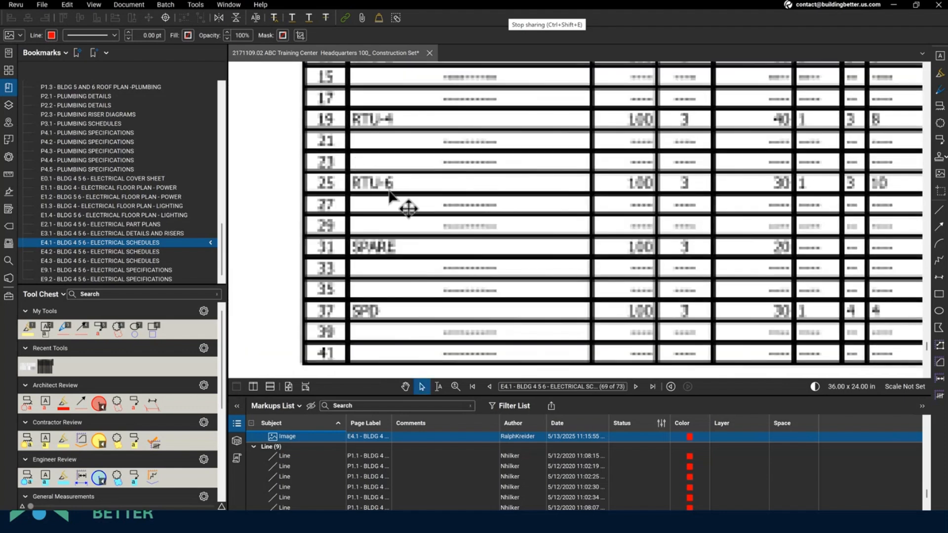
pyautogui.scroll(-6, 367, 190)
pyautogui.scroll(-6, 367, 192)
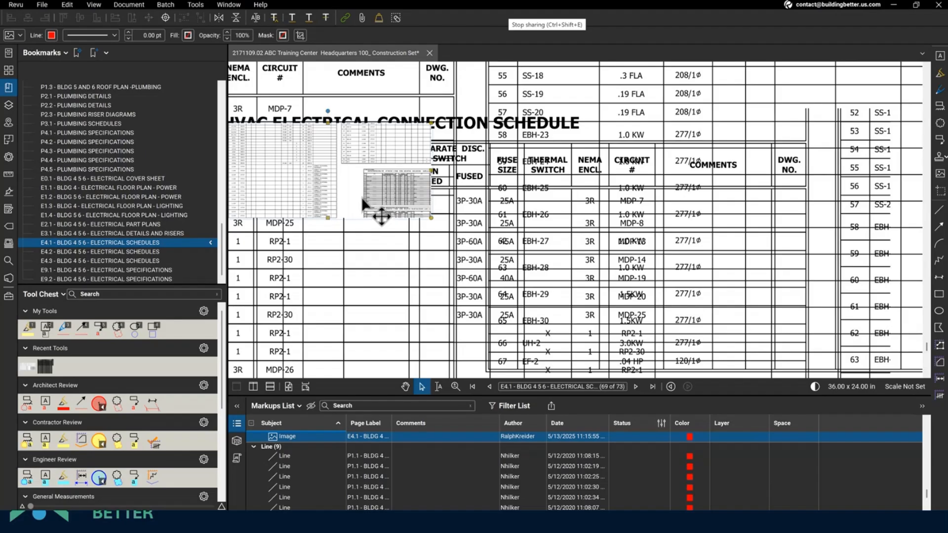
pyautogui.press('Delete')
pyautogui.click(458, 123)
pyautogui.press('v')
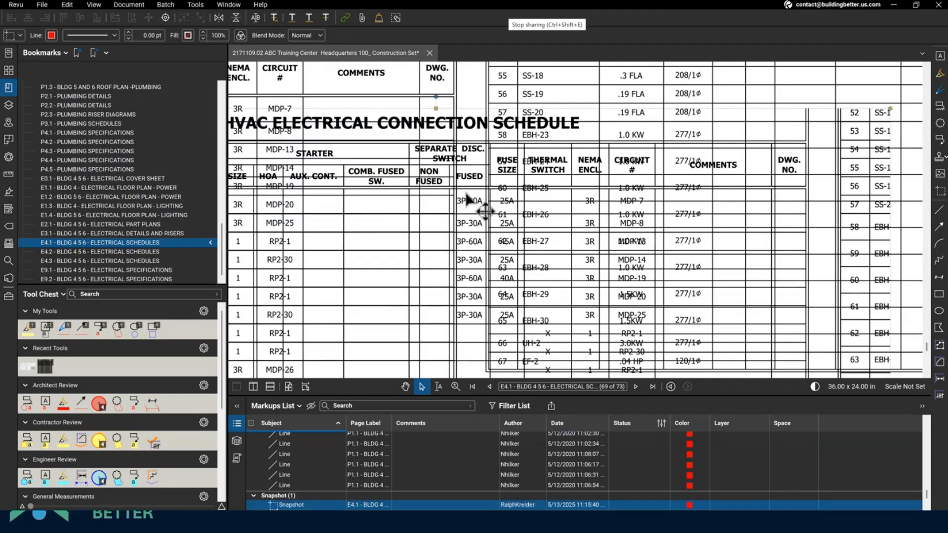
pyautogui.press('Delete')
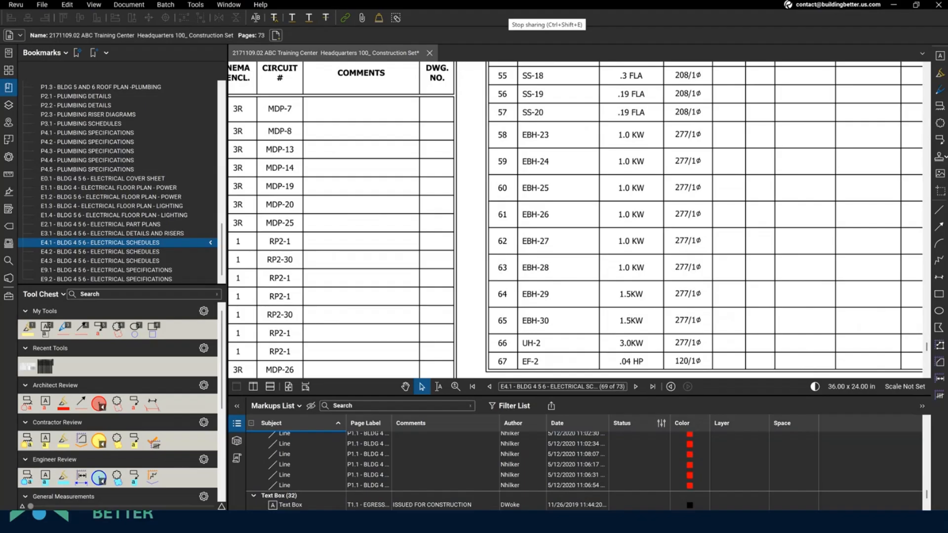
# - Flatten all markups across the 73-page set using Document > Flatten with All Markups
pyautogui.scroll(-5, 374, 448)
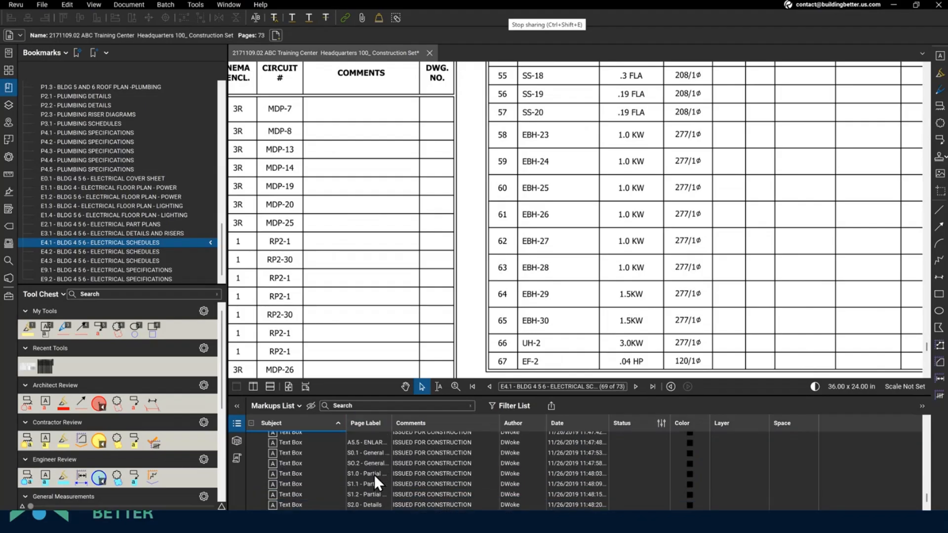
pyautogui.scroll(-10, 390, 472)
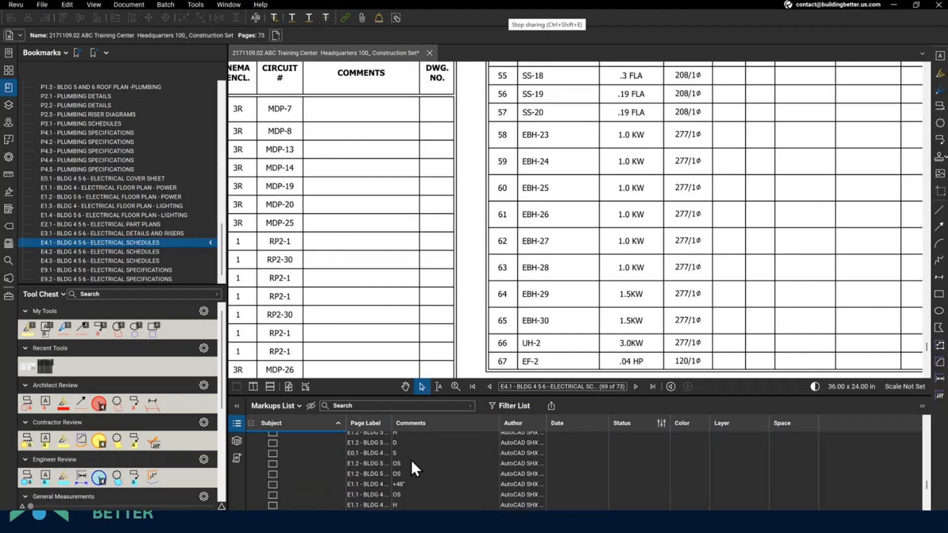
pyautogui.scroll(-5, 414, 463)
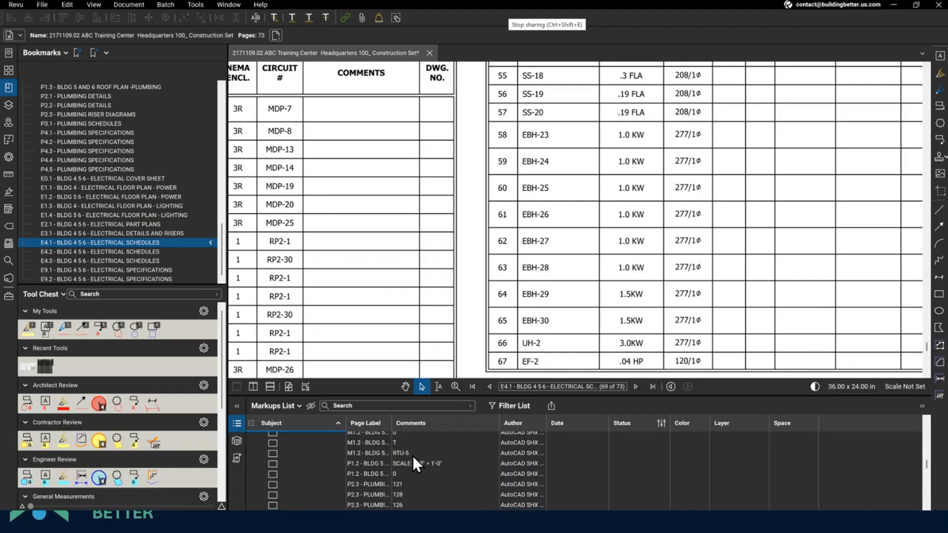
pyautogui.scroll(-5, 412, 455)
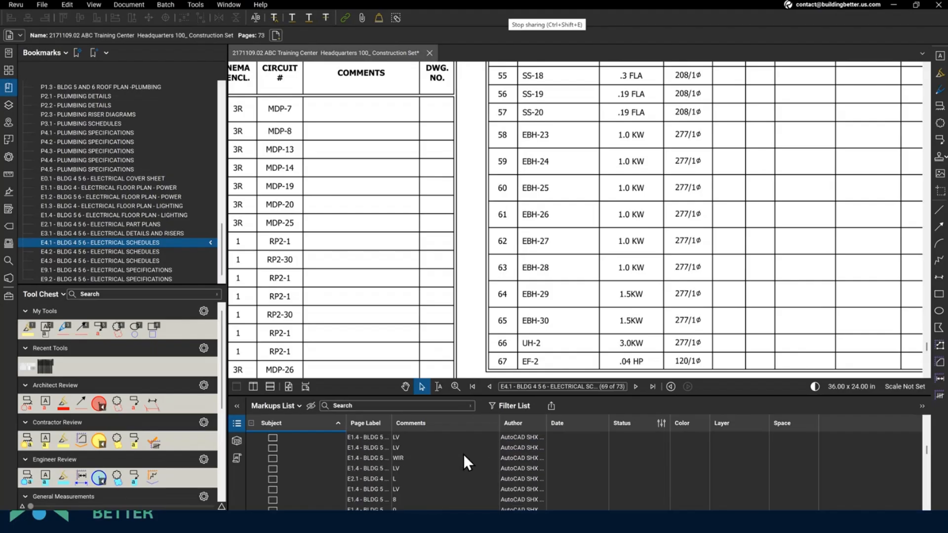
pyautogui.click(120, 7)
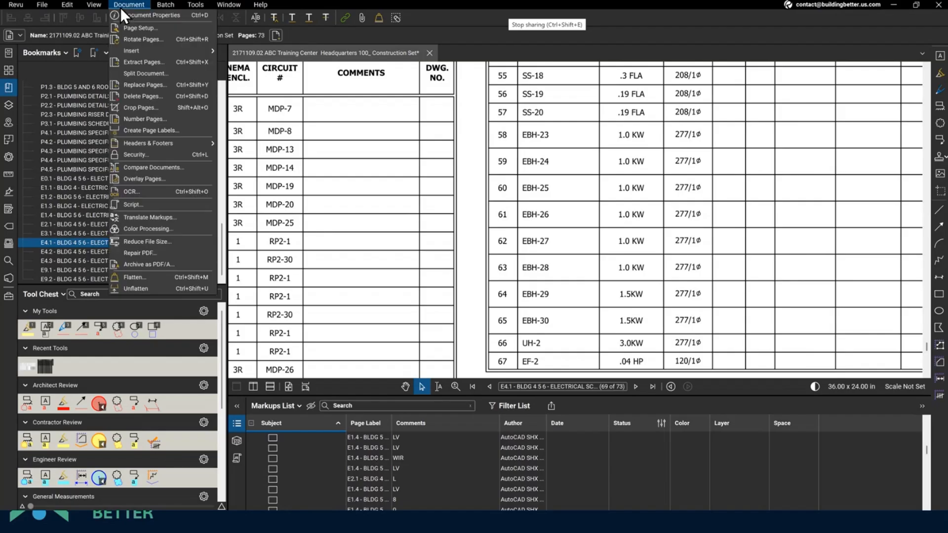
pyautogui.click(154, 277)
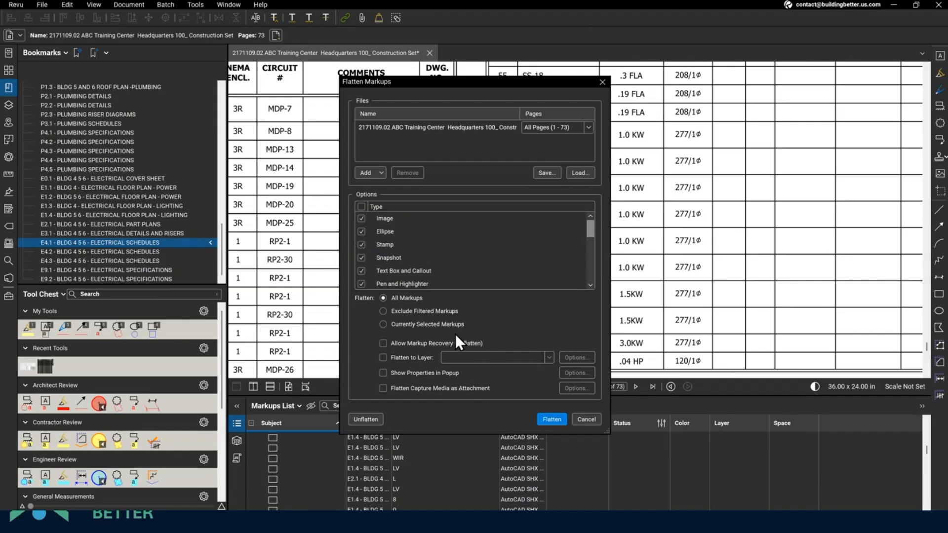
pyautogui.click(549, 419)
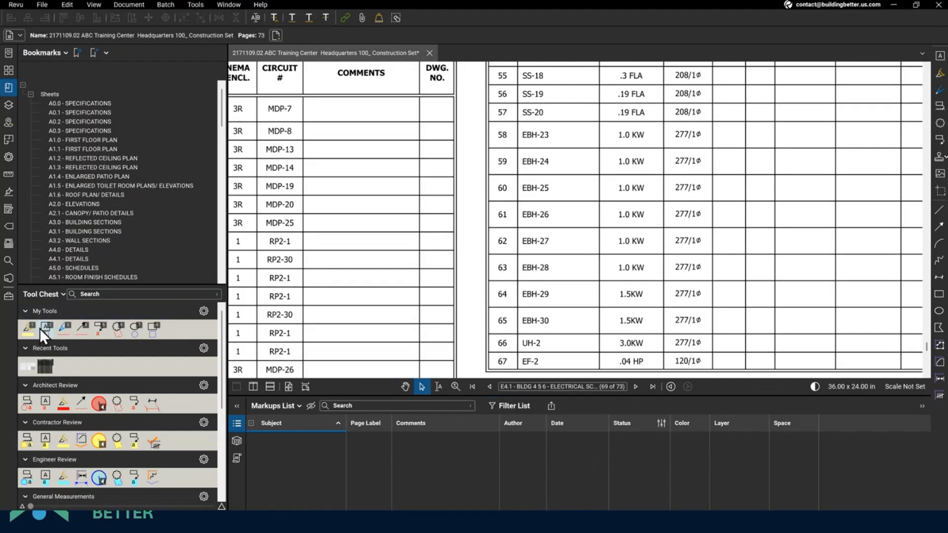
# - Highlight circuit number 61 and the 277/ voltage in row 58 in yellow with the saved highlighter
pyautogui.click(25, 330)
pyautogui.moveTo(497, 214); pyautogui.dragTo(508, 215)
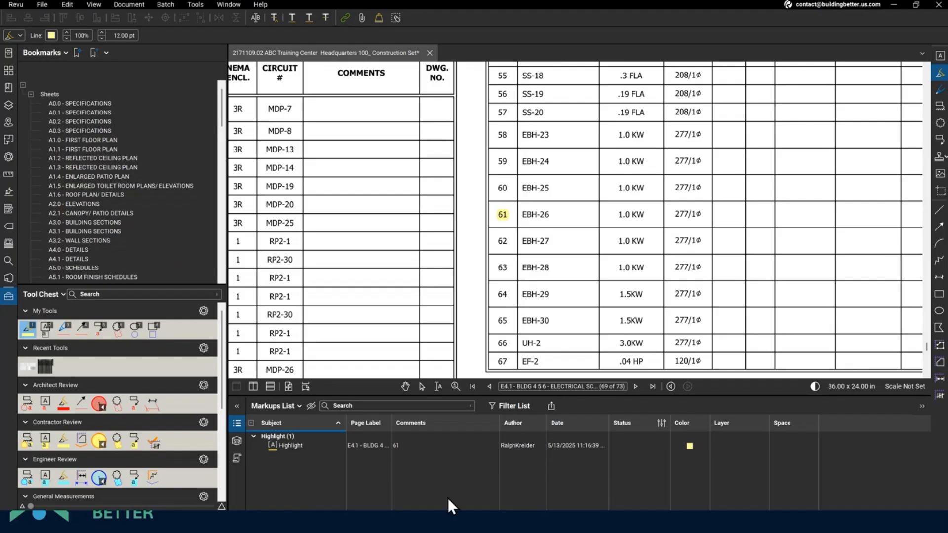
pyautogui.moveTo(672, 134); pyautogui.dragTo(737, 139)
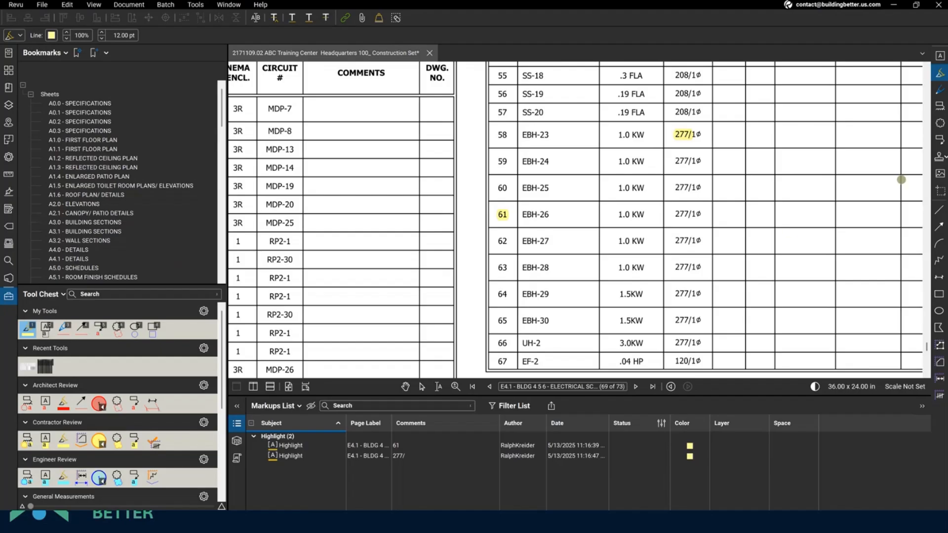
pyautogui.click(939, 73)
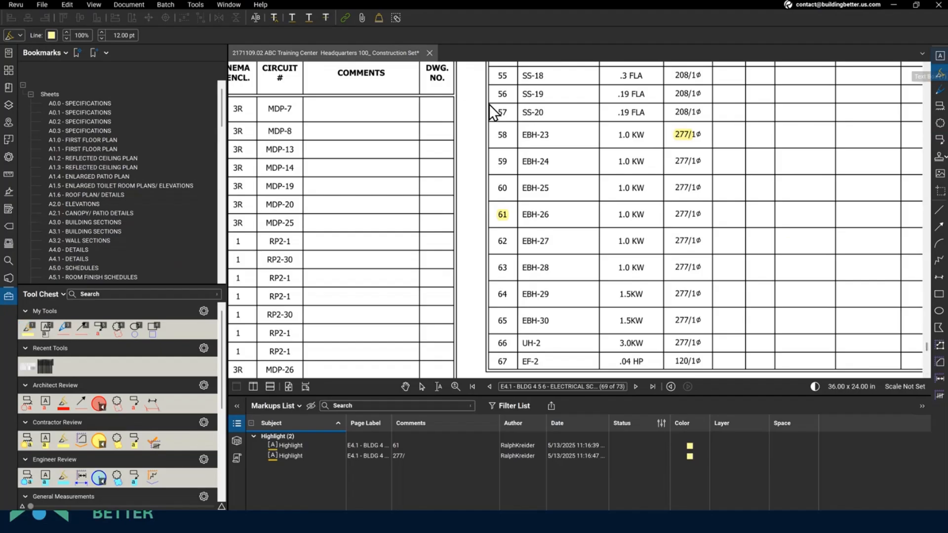
pyautogui.press('t')
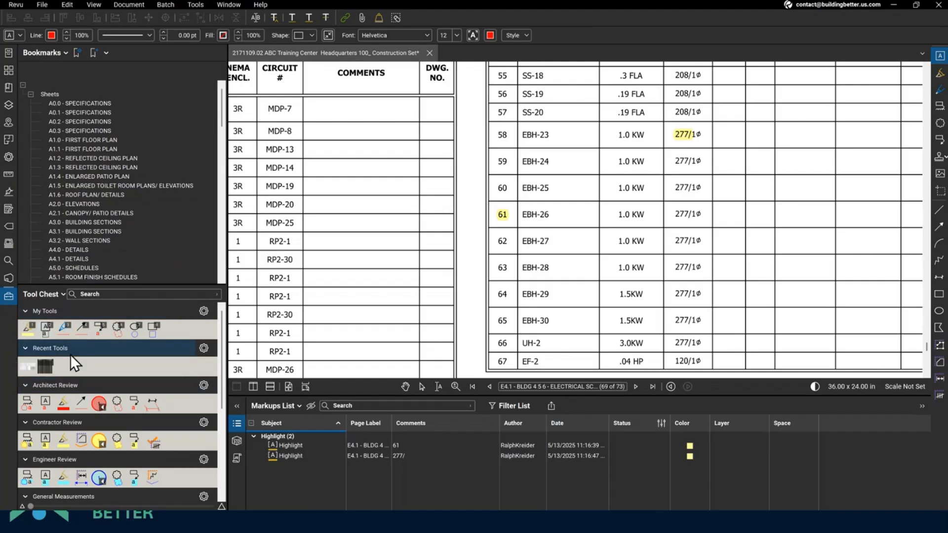
# - Add a text box reading 'Making a new default markup' beside MDP-7 and show its properties
pyautogui.moveTo(320, 97); pyautogui.dragTo(517, 168)
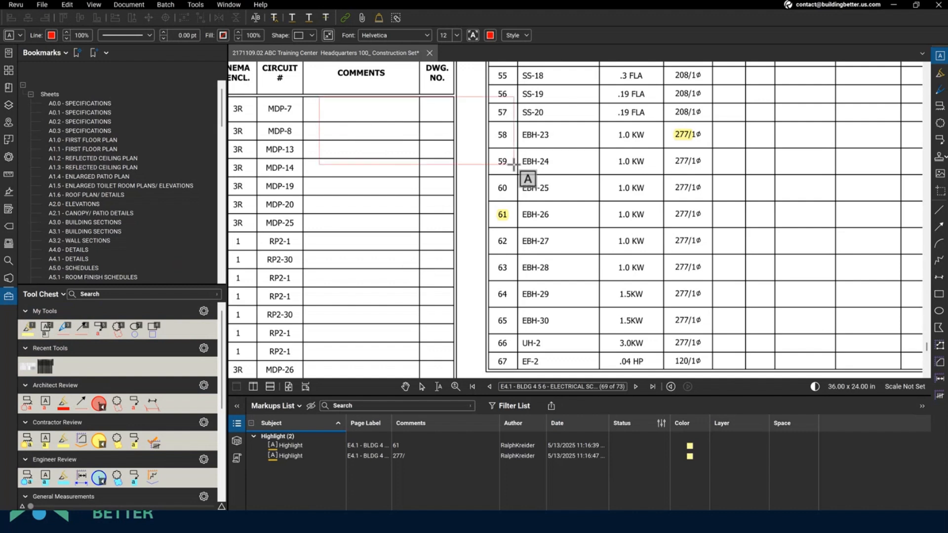
pyautogui.write('Making a new defaul mark')
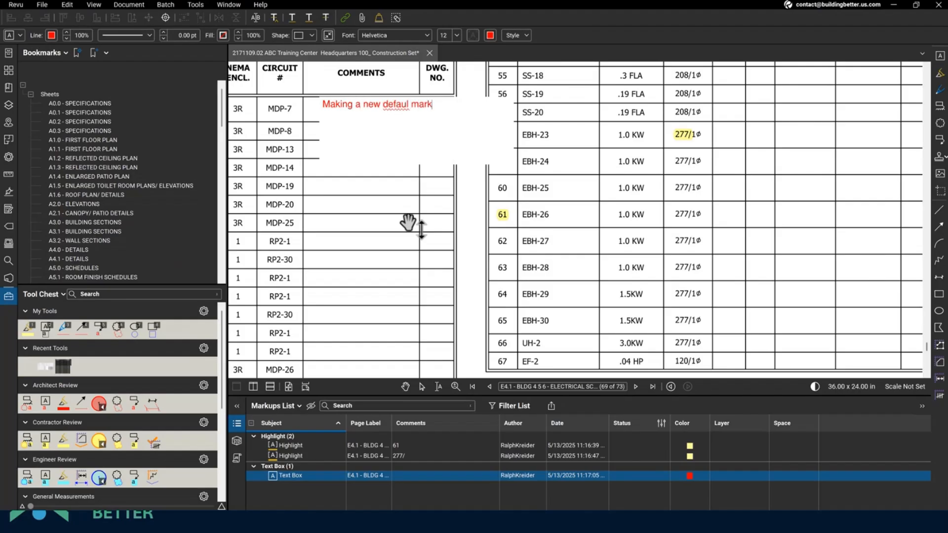
pyautogui.press('BackSpace')
pyautogui.press('BackSpace')
pyautogui.press('BackSpace')
pyautogui.press('BackSpace')
pyautogui.press('BackSpace')
pyautogui.write('t markup')
pyautogui.click(421, 251)
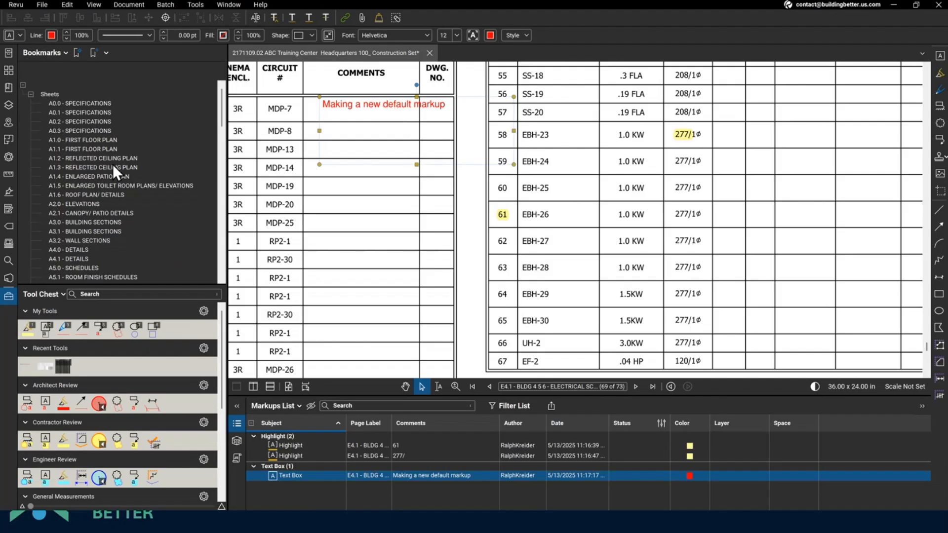
pyautogui.click(10, 157)
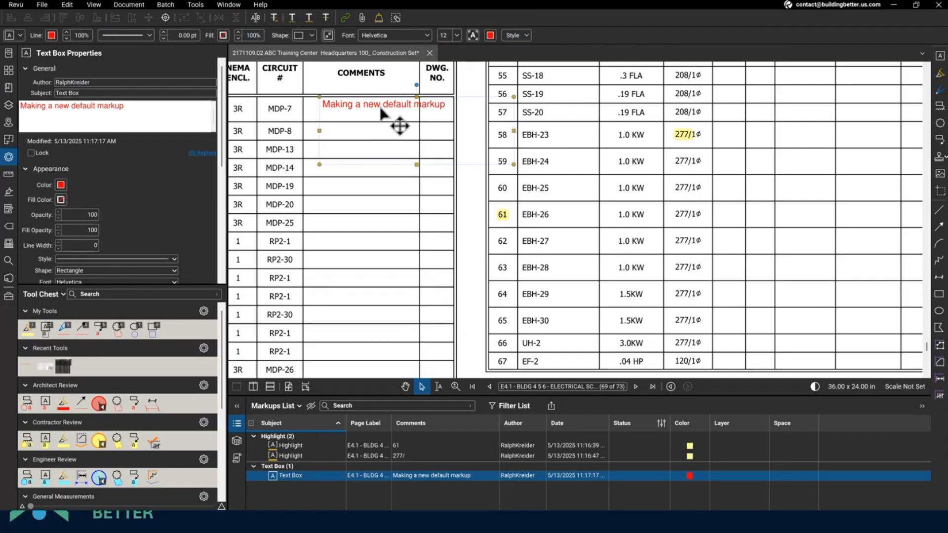
# - Change the text box's font colour to blue
pyautogui.click(490, 35)
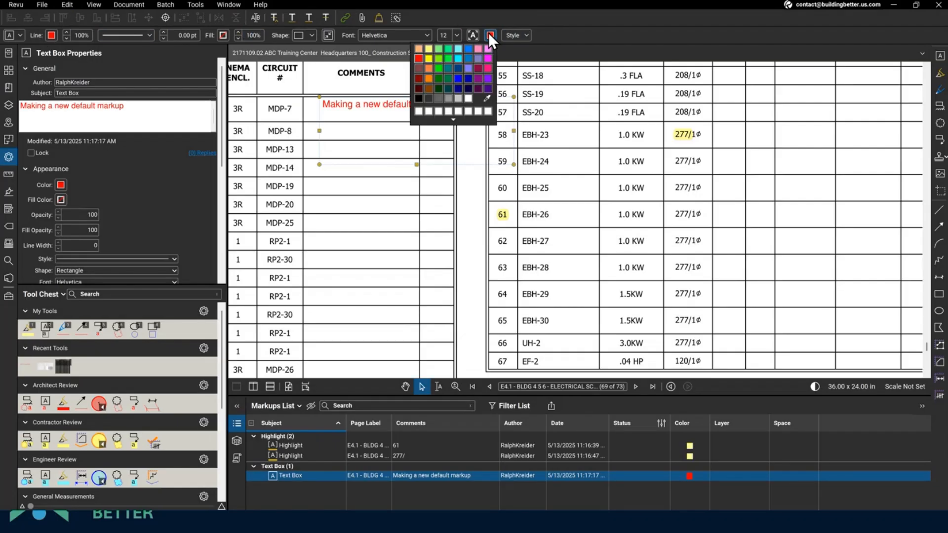
pyautogui.click(449, 72)
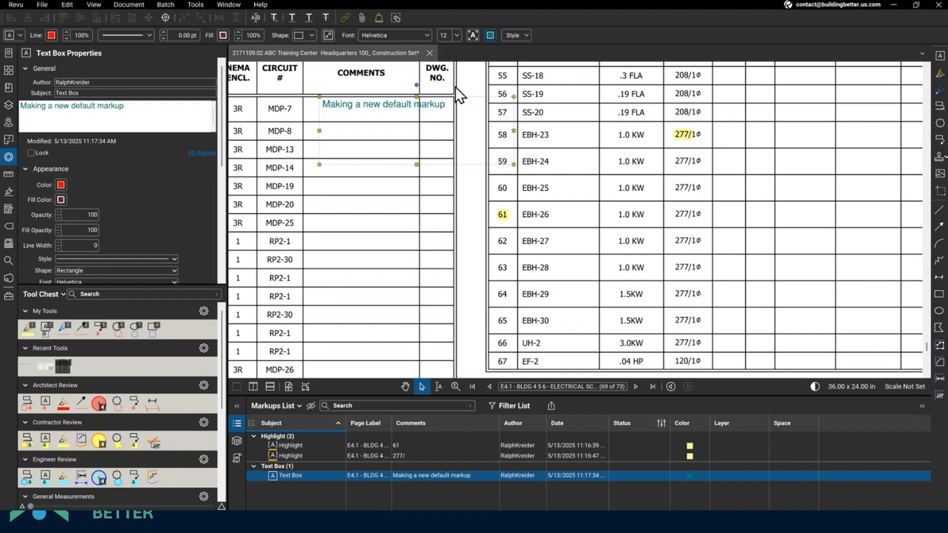
pyautogui.click(488, 35)
pyautogui.click(462, 81)
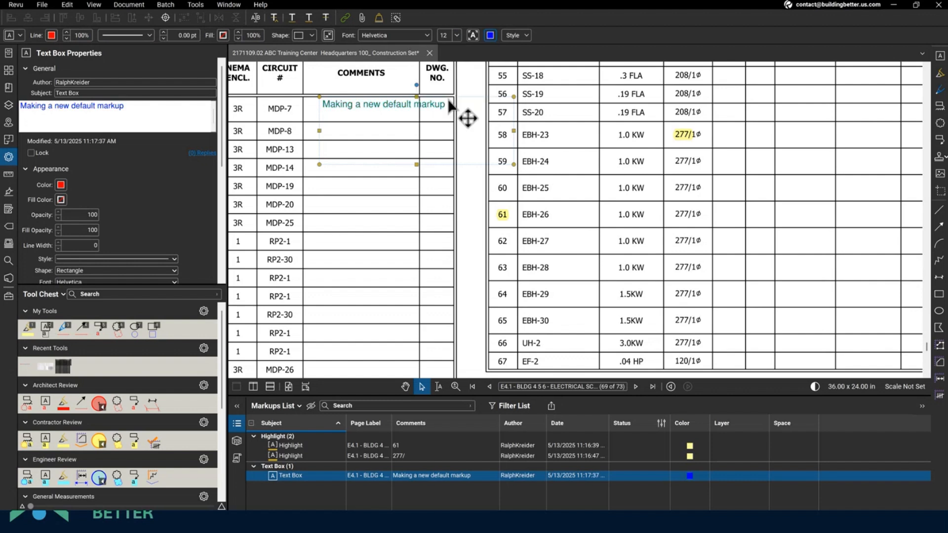
# - Save the blue text box as a new tool in the Tool Chest's My Tools
pyautogui.rightClick(372, 104)
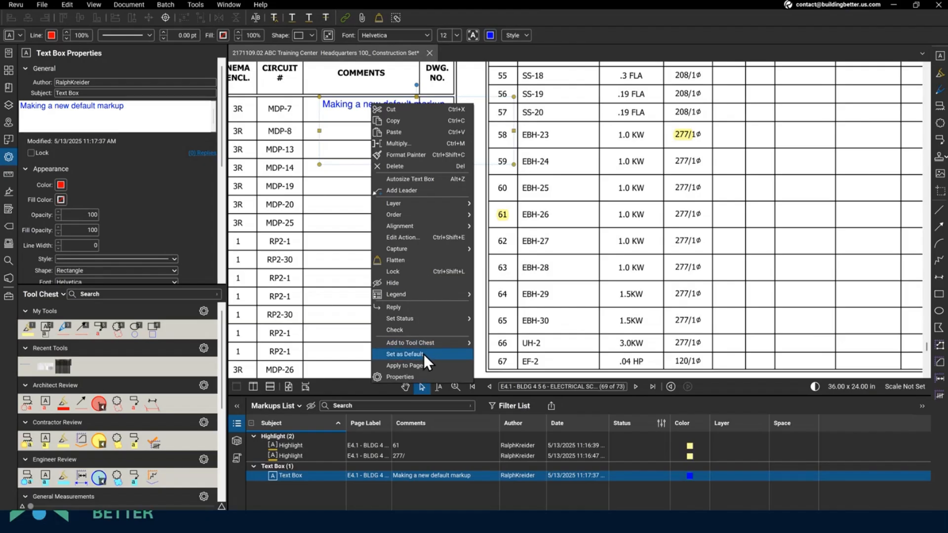
pyautogui.moveTo(431, 347)
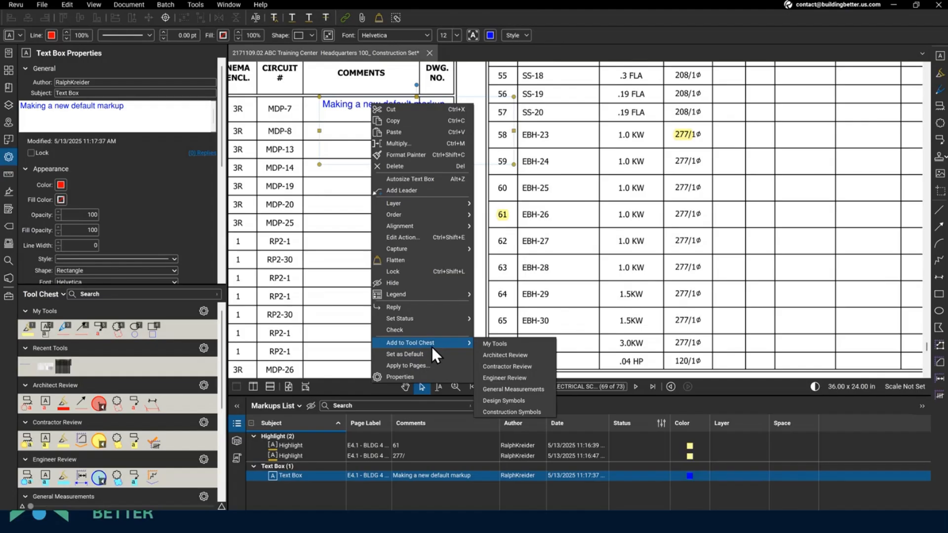
pyautogui.click(502, 344)
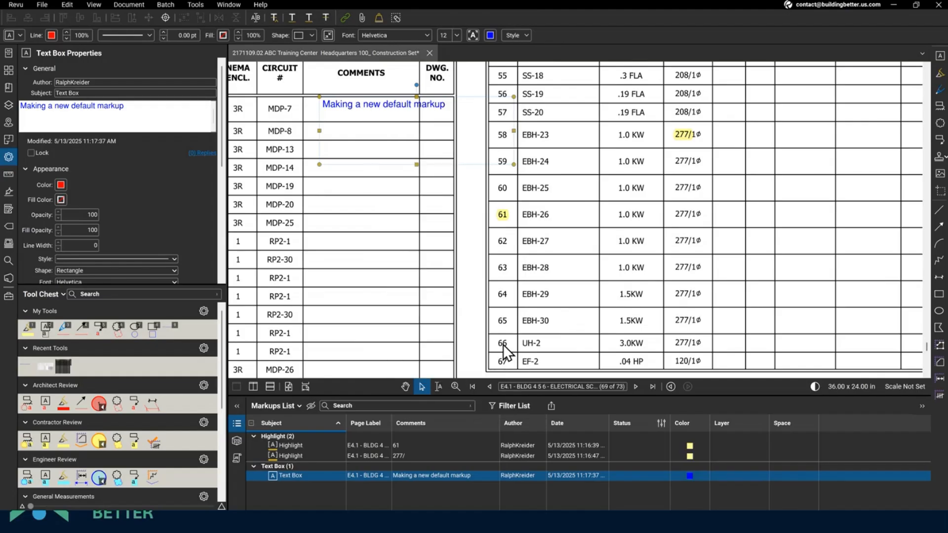
# - Place two copies of the saved text box tool, over row 60 and rows 56-59
pyautogui.click(168, 329)
pyautogui.click(546, 236)
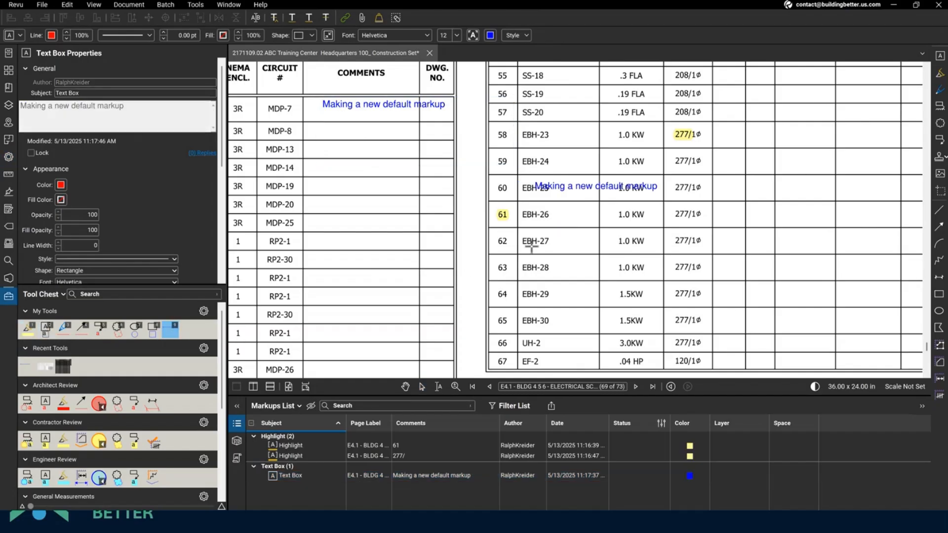
pyautogui.click(534, 167)
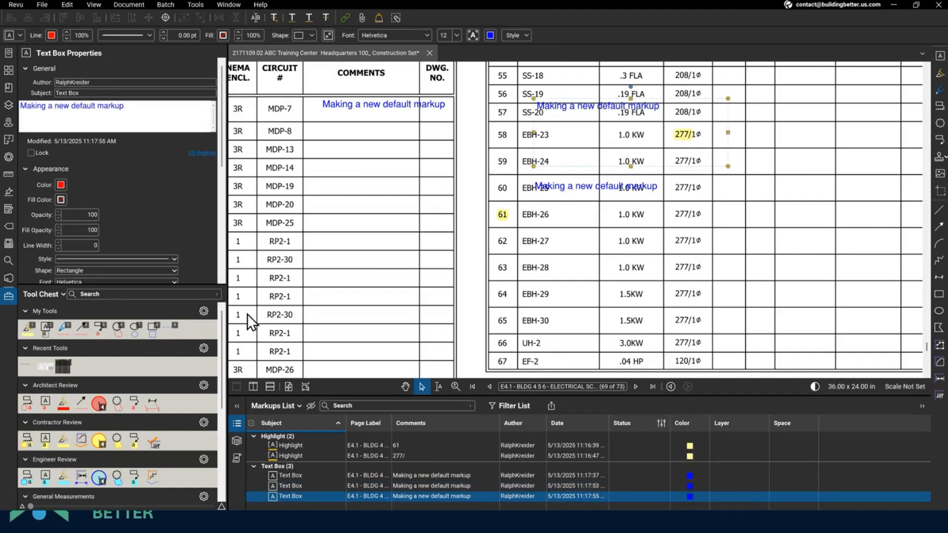
# - Draw a Comments-column text box reading 'Get the same settings each time'
pyautogui.click(173, 333)
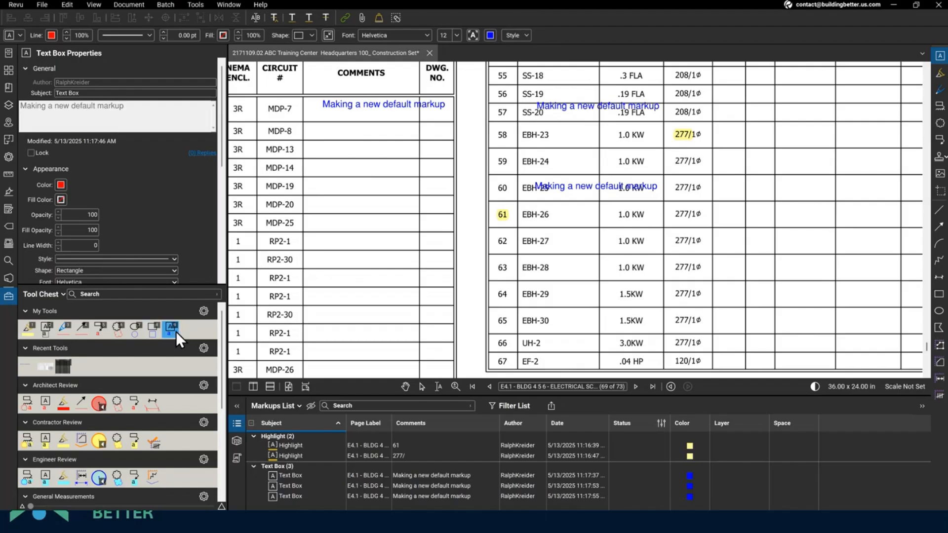
pyautogui.moveTo(309, 196); pyautogui.dragTo(440, 266)
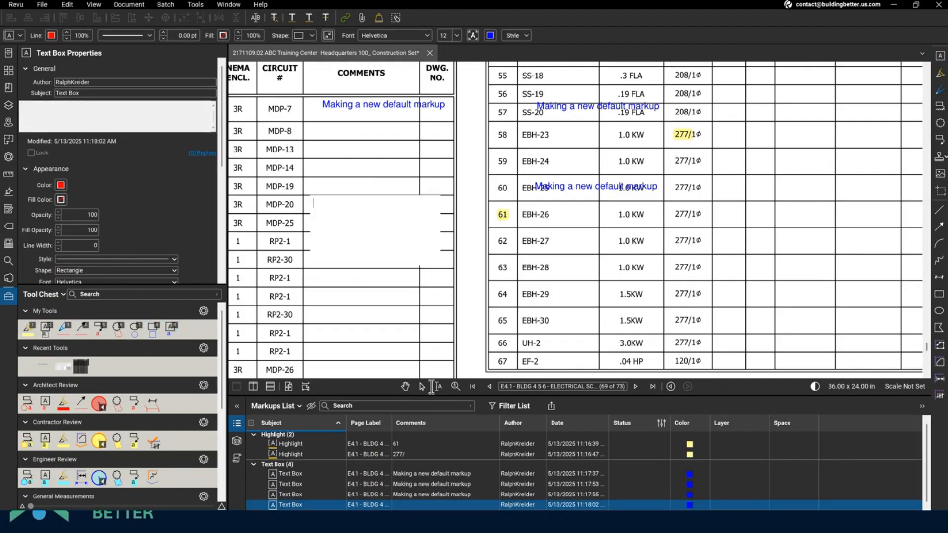
pyautogui.write('Get the same sett')
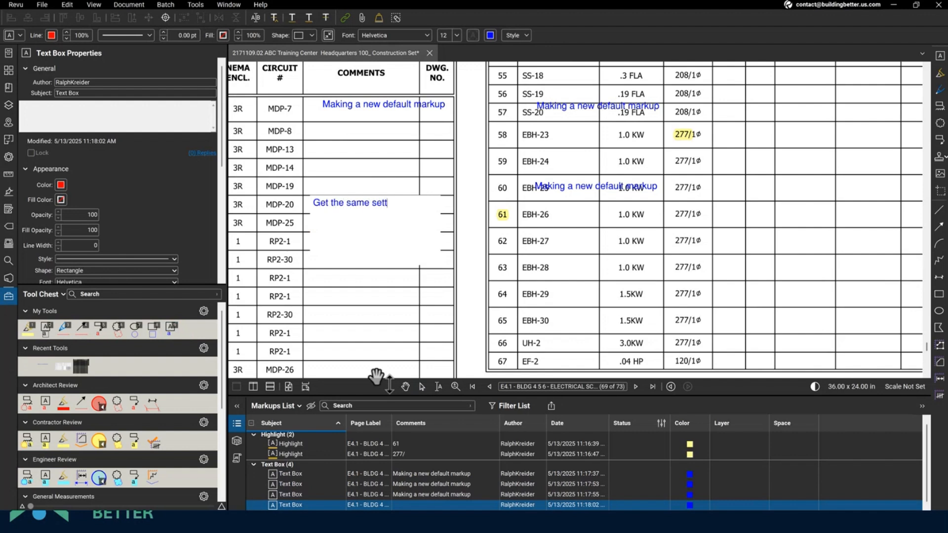
pyautogui.write('ings each time')
pyautogui.press('Escape')
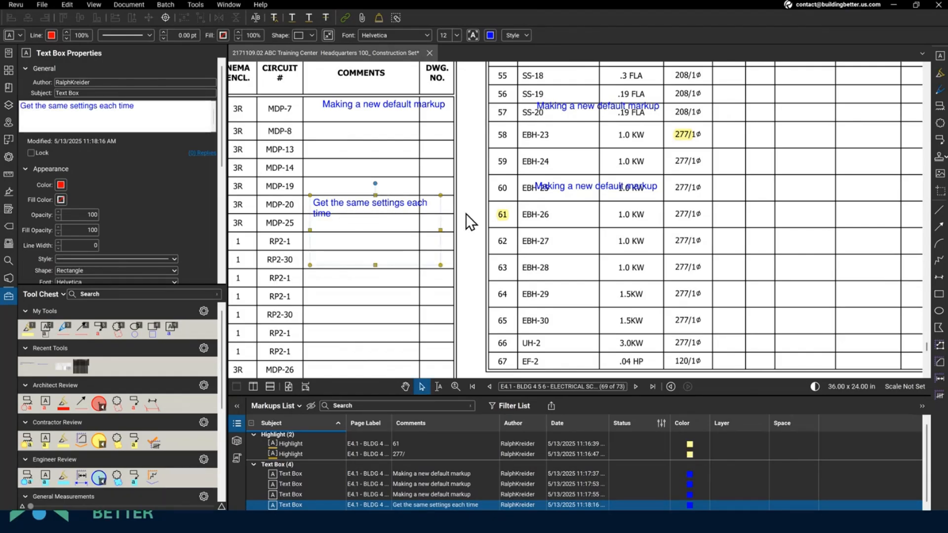
pyautogui.click(718, 259)
# - Copy one 'Making a new default markup' text box onto all pages 1–73 with Apply to Pages
pyautogui.scroll(-5, 703, 247)
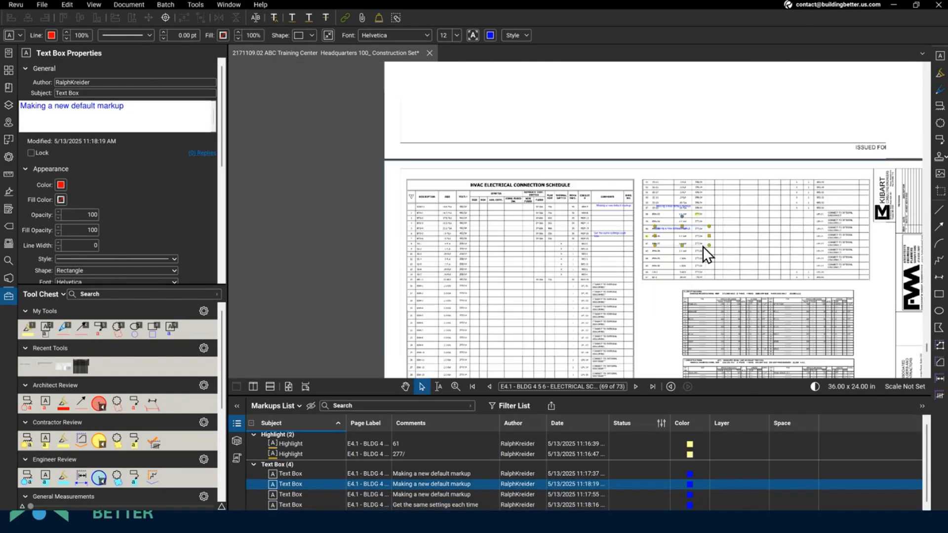
pyautogui.scroll(-1, 703, 247)
pyautogui.moveTo(838, 282); pyautogui.dragTo(558, 119)
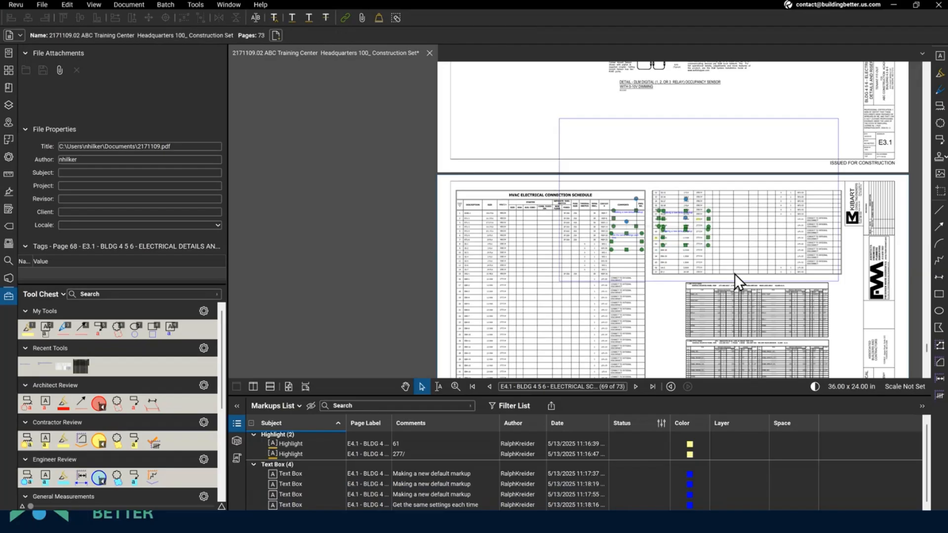
pyautogui.rightClick(674, 236)
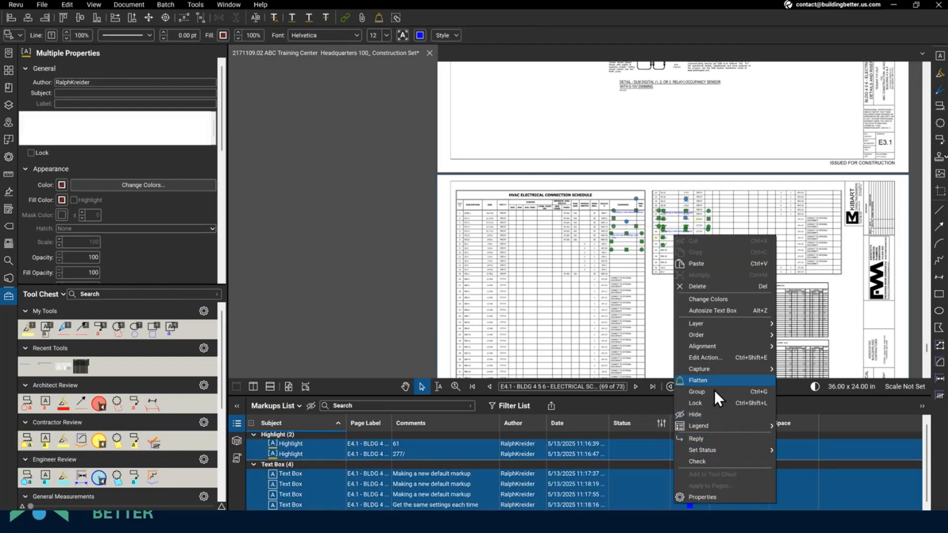
pyautogui.click(561, 256)
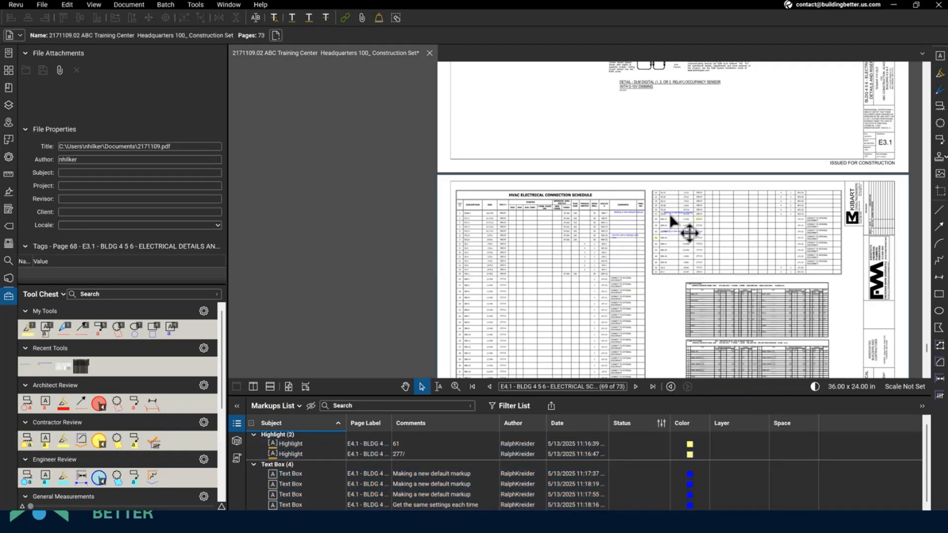
pyautogui.click(669, 216)
pyautogui.rightClick(670, 217)
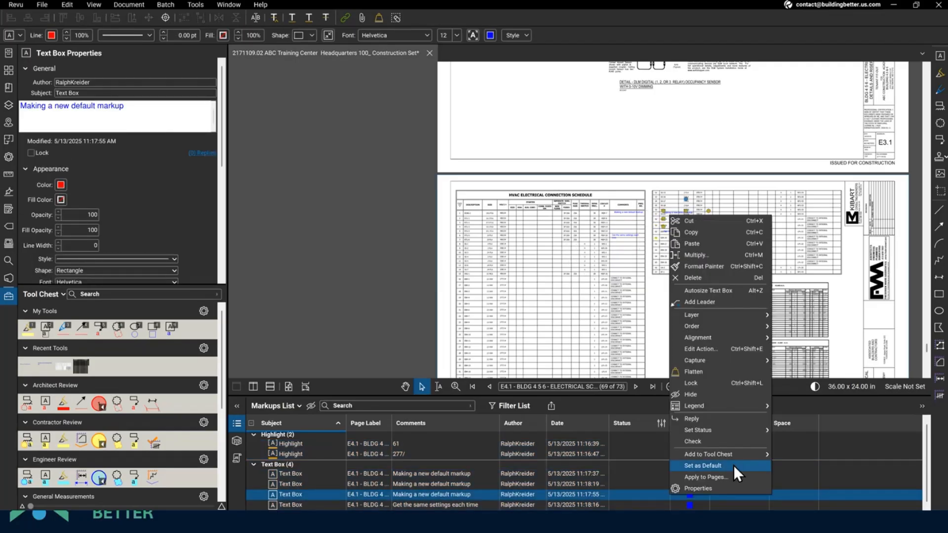
pyautogui.click(727, 476)
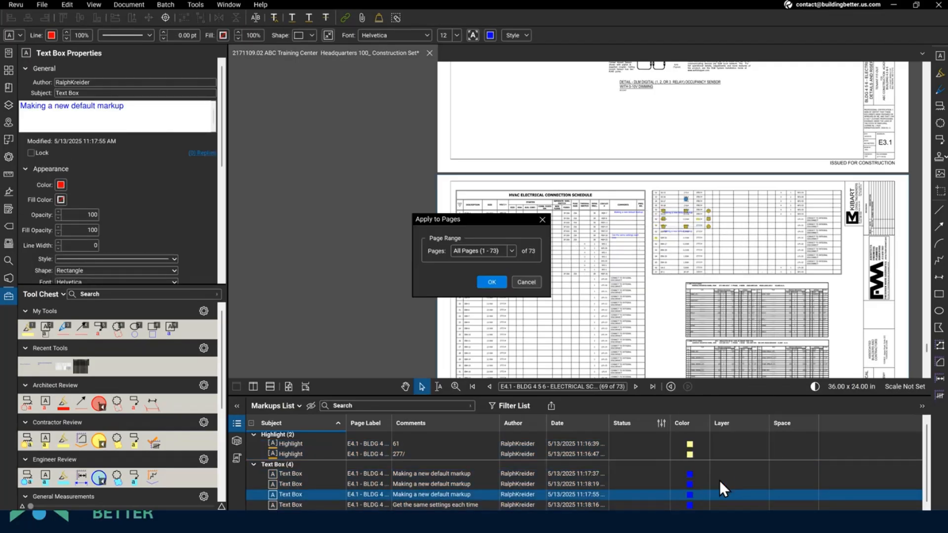
pyautogui.click(514, 252)
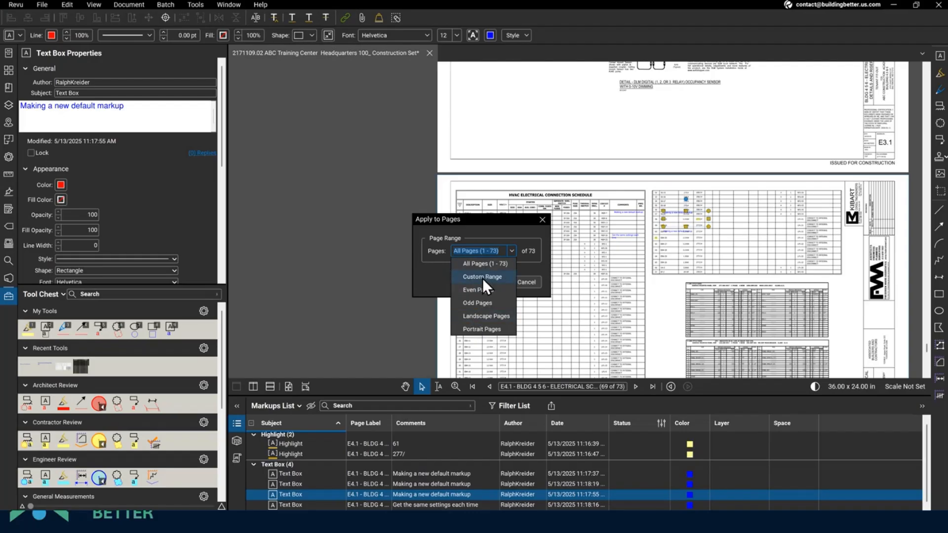
pyautogui.click(490, 265)
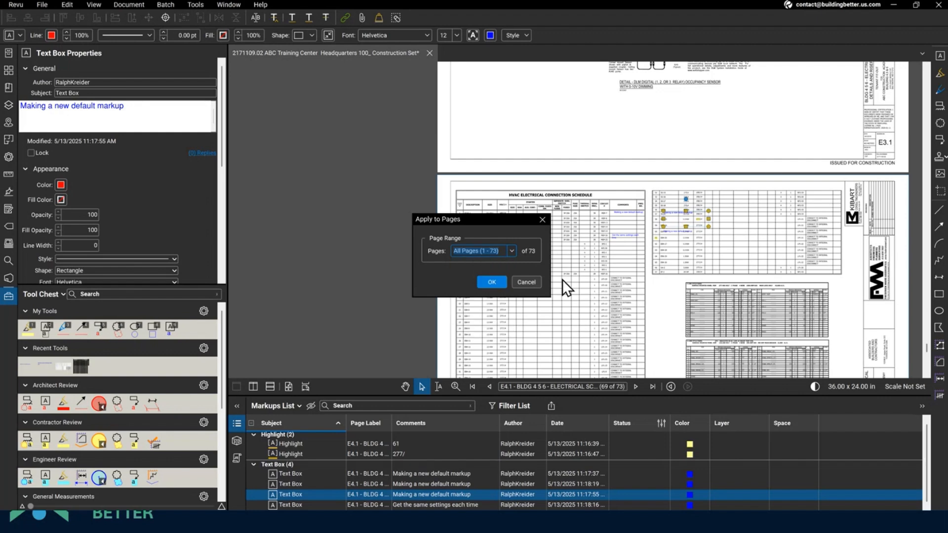
pyautogui.click(490, 284)
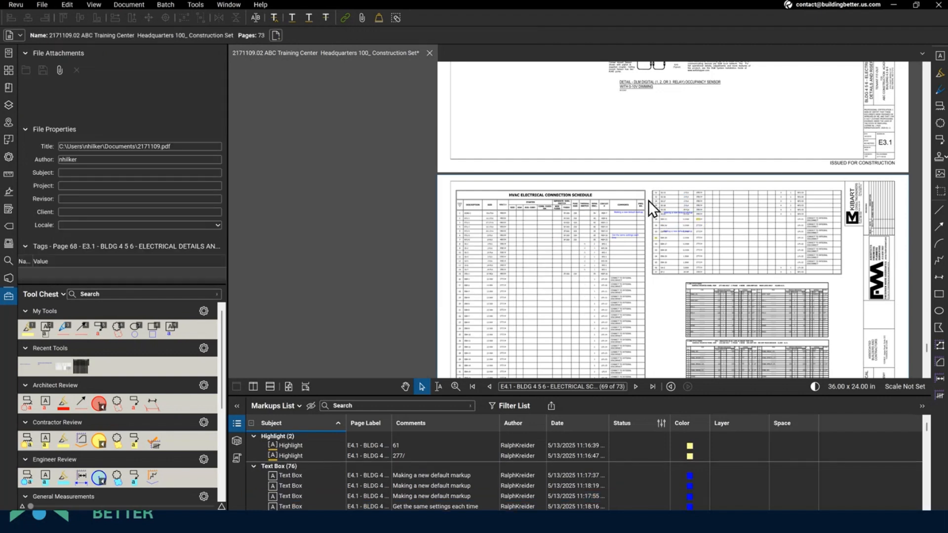
pyautogui.scroll(5, 648, 201)
# - Use Markups List entries to jump to the copied text box on sheet S1.1
pyautogui.scroll(1, 647, 200)
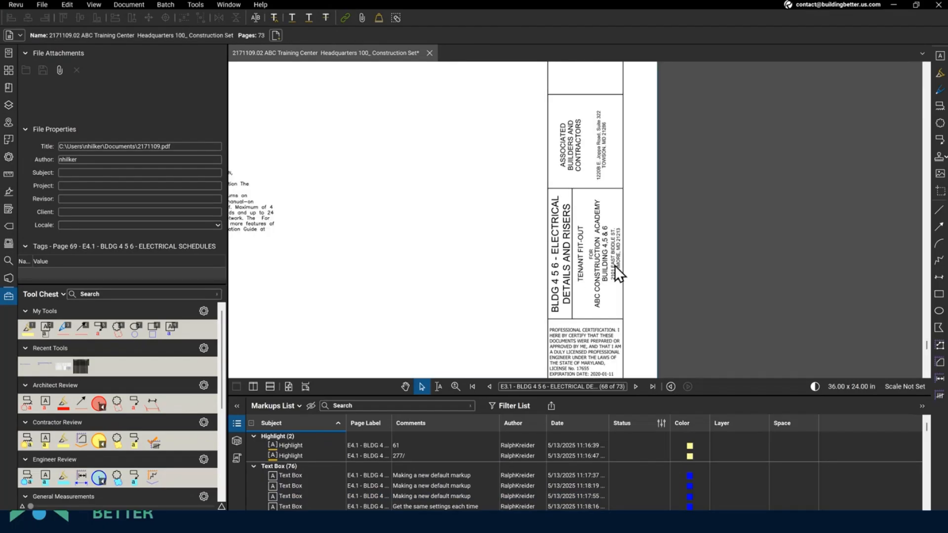
pyautogui.moveTo(606, 239)
pyautogui.mouseDown()
pyautogui.moveTo(626, 80)
pyautogui.moveTo(667, 86)
pyautogui.mouseUp()
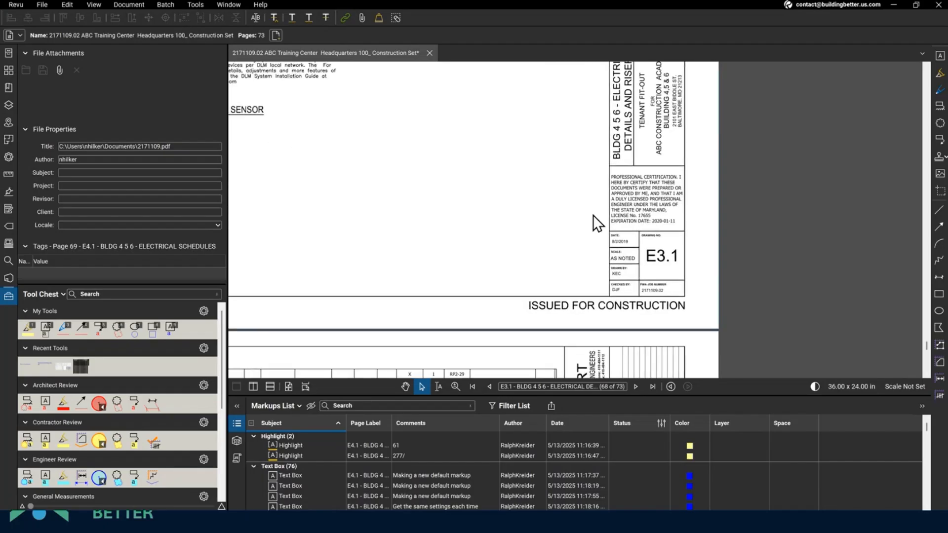
pyautogui.click(298, 447)
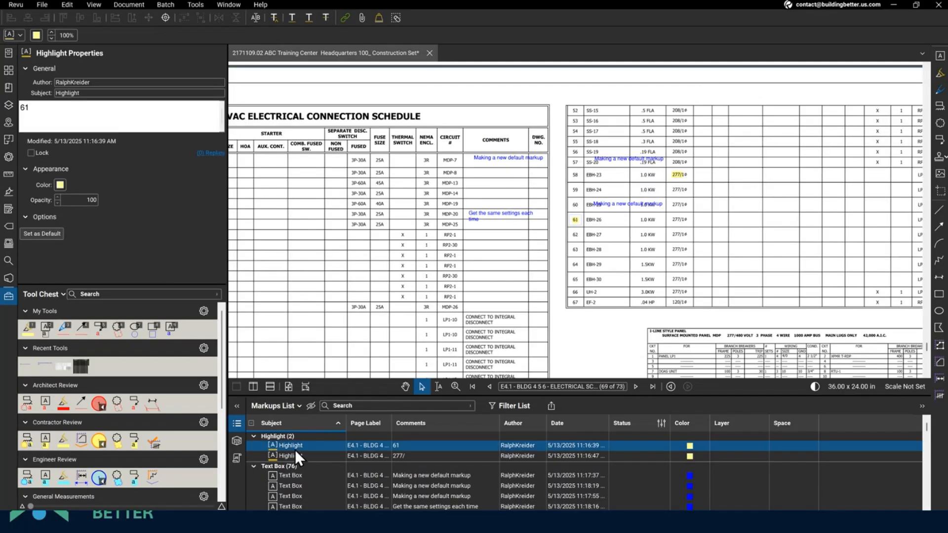
pyautogui.scroll(-1, 294, 468)
pyautogui.scroll(1, 301, 457)
pyautogui.click(289, 475)
pyautogui.scroll(-15, 306, 459)
pyautogui.keyDown('shift'); pyautogui.click(297, 496); pyautogui.keyUp('shift')
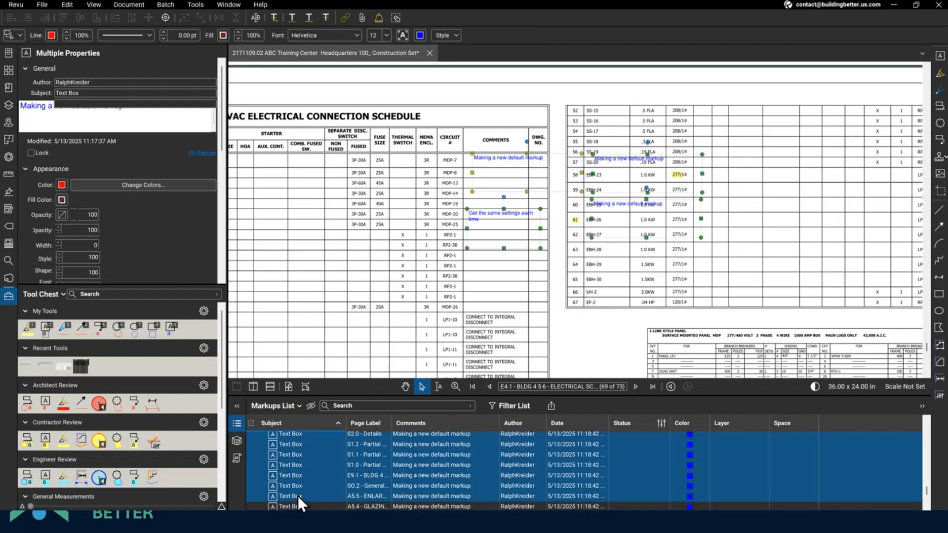
pyautogui.rightClick(298, 496)
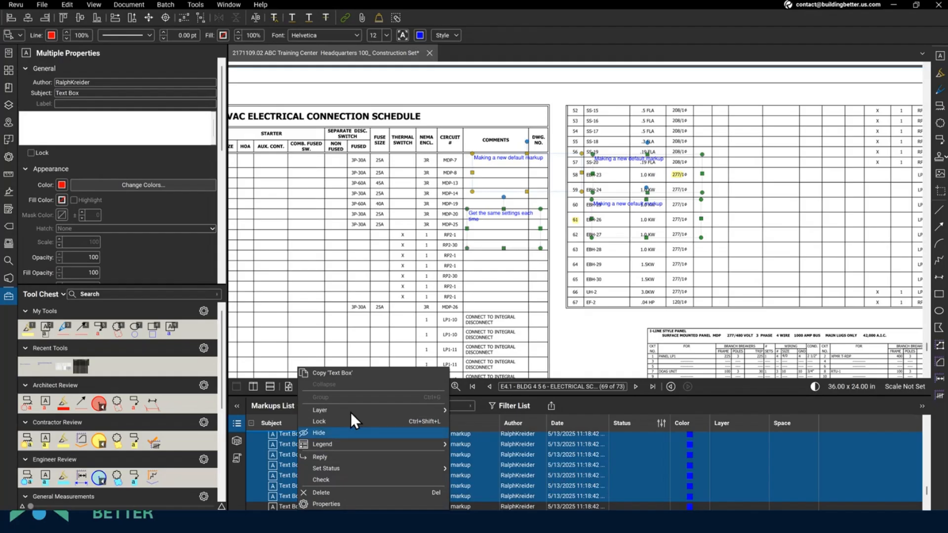
pyautogui.click(577, 455)
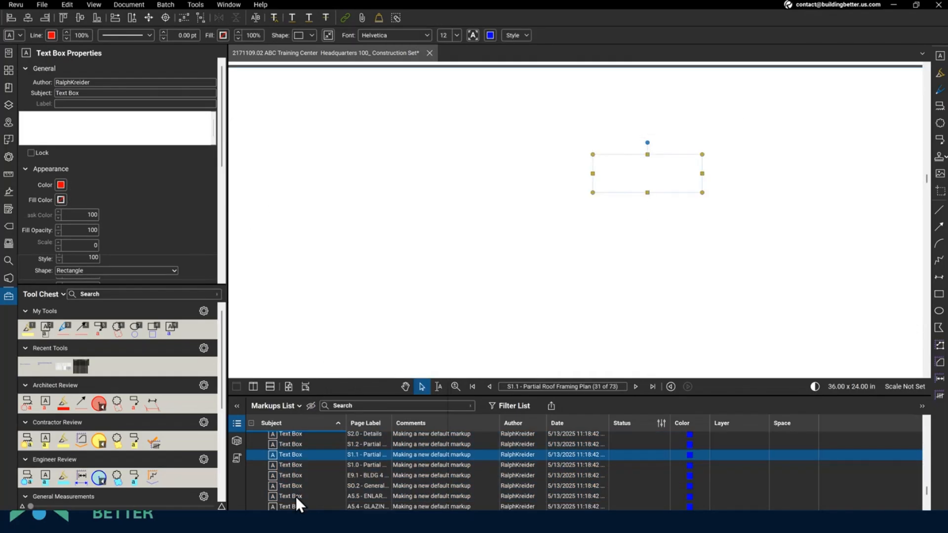
# - Check the text box copies on sheets A5.5, S1.2 and E9.2
pyautogui.rightClick(295, 496)
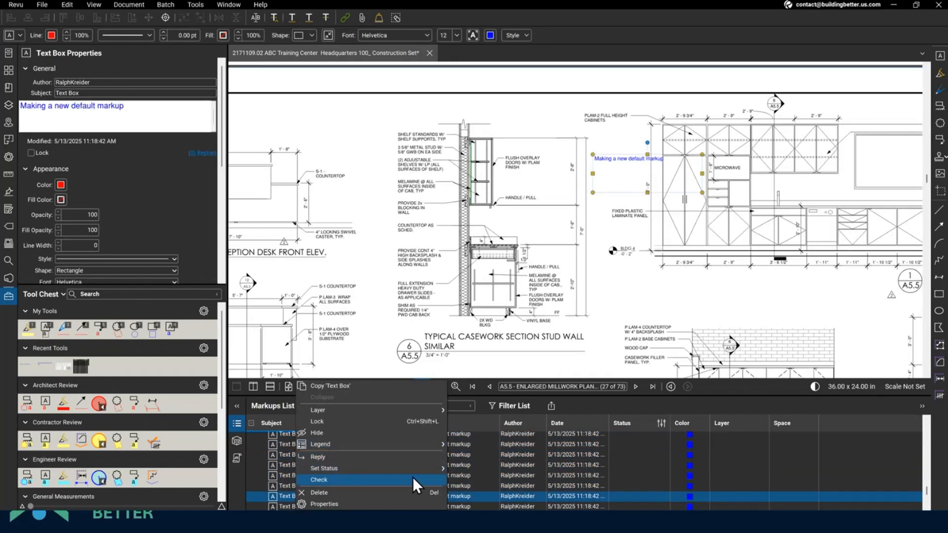
pyautogui.click(285, 446)
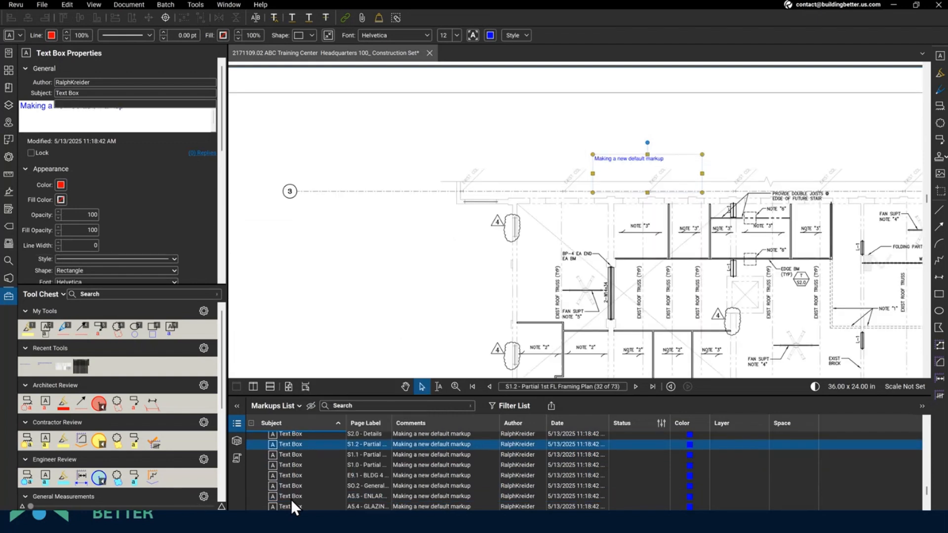
pyautogui.keyDown('shift'); pyautogui.click(291, 499); pyautogui.keyUp('shift')
pyautogui.rightClick(614, 158)
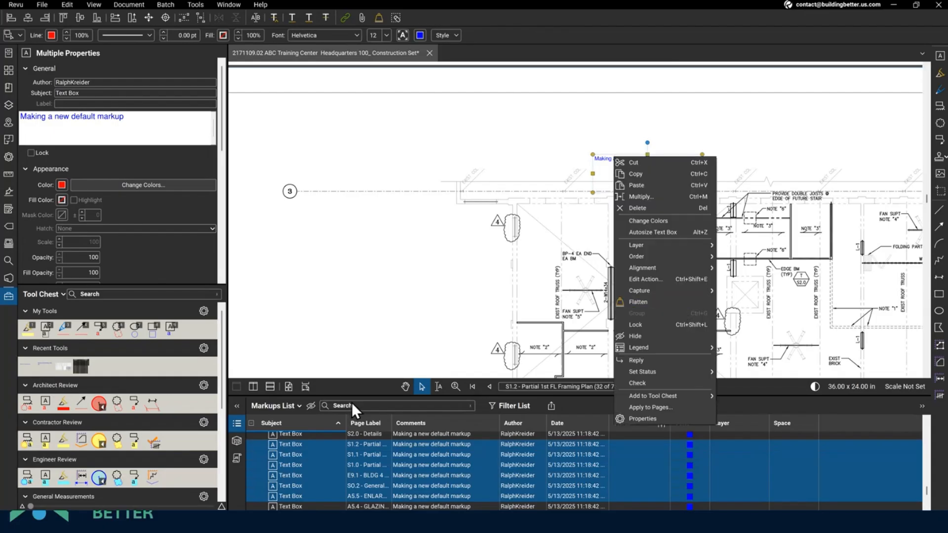
pyautogui.click(319, 445)
pyautogui.click(319, 447)
pyautogui.scroll(-2, 318, 450)
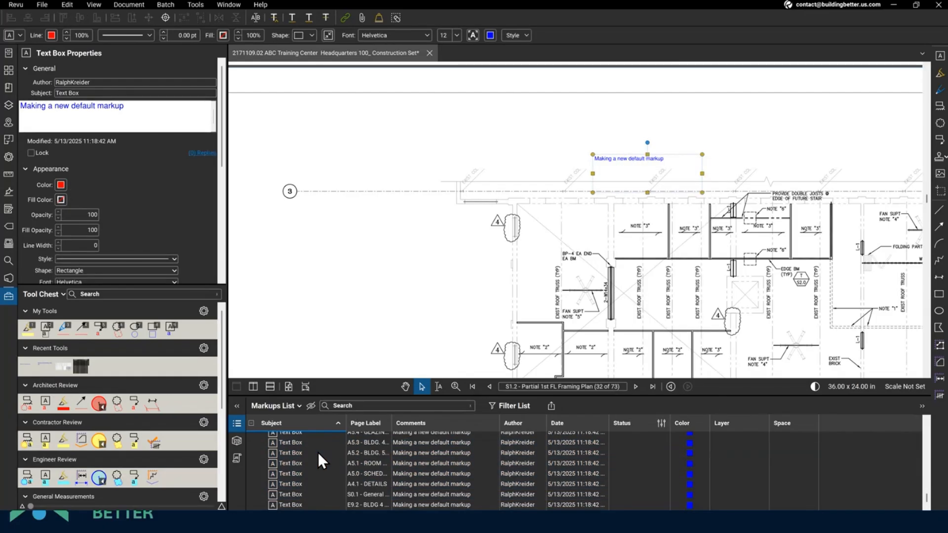
pyautogui.click(309, 503)
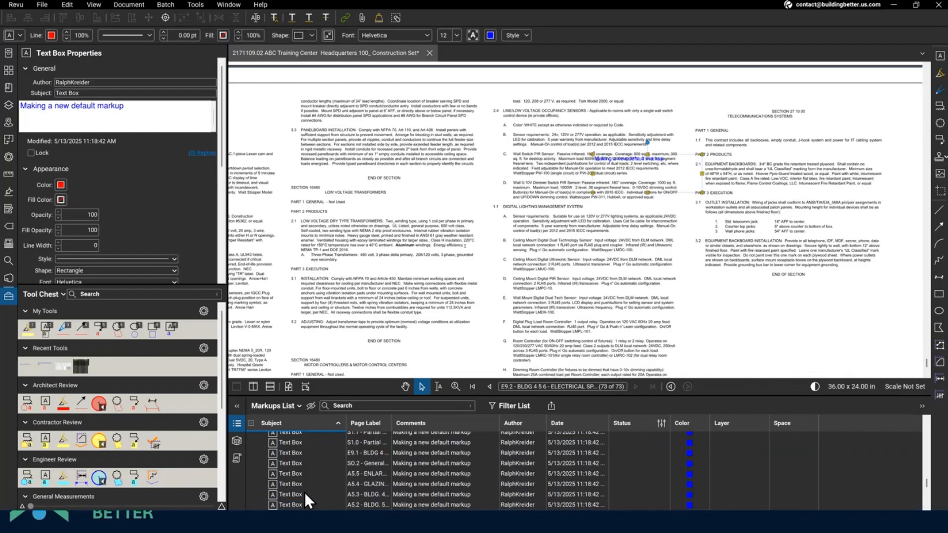
# - Select every text box entry in the Markups List and delete them
pyautogui.scroll(1, 306, 487)
pyautogui.keyDown('shift'); pyautogui.click(286, 472); pyautogui.keyUp('shift')
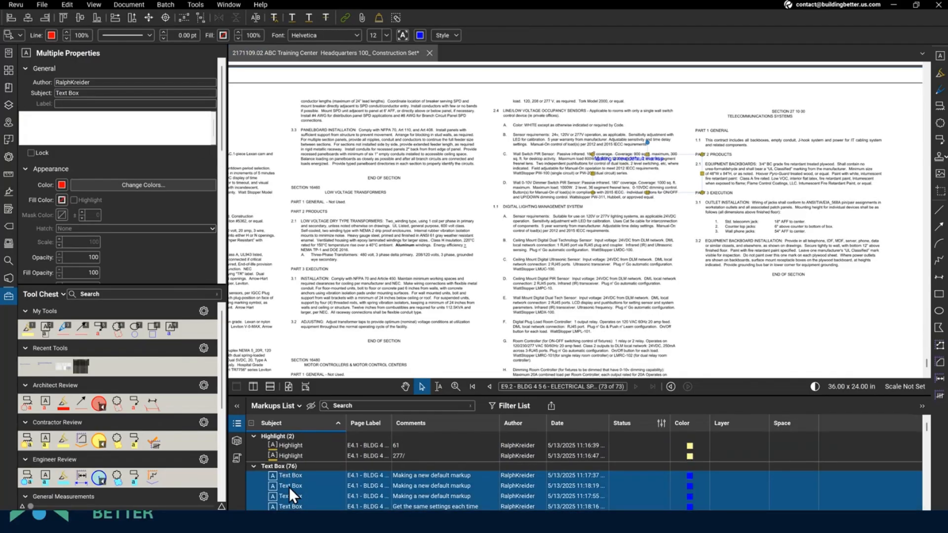
pyautogui.press('Delete')
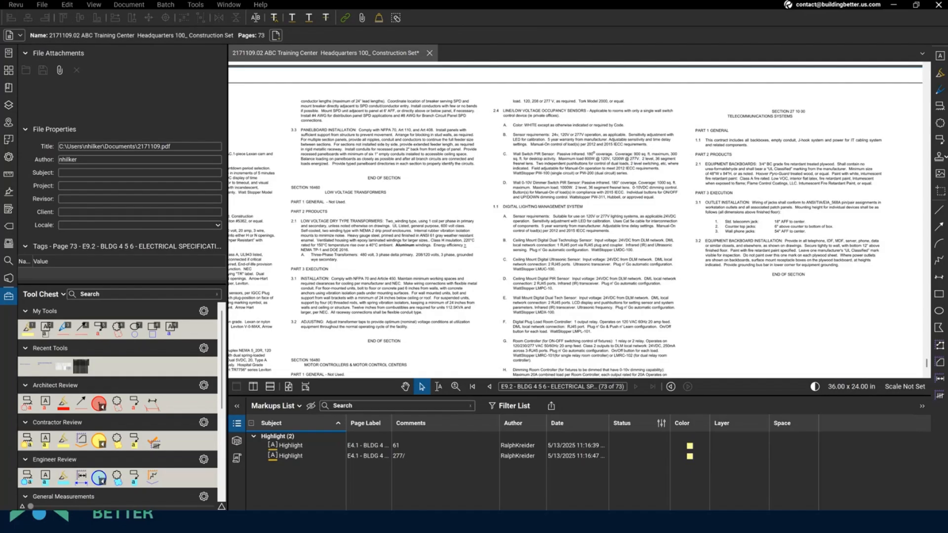
# - Use page thumbnails to open sheet M3.2 Mechanical Schedules and pan to its Notes column
pyautogui.click(40, 5)
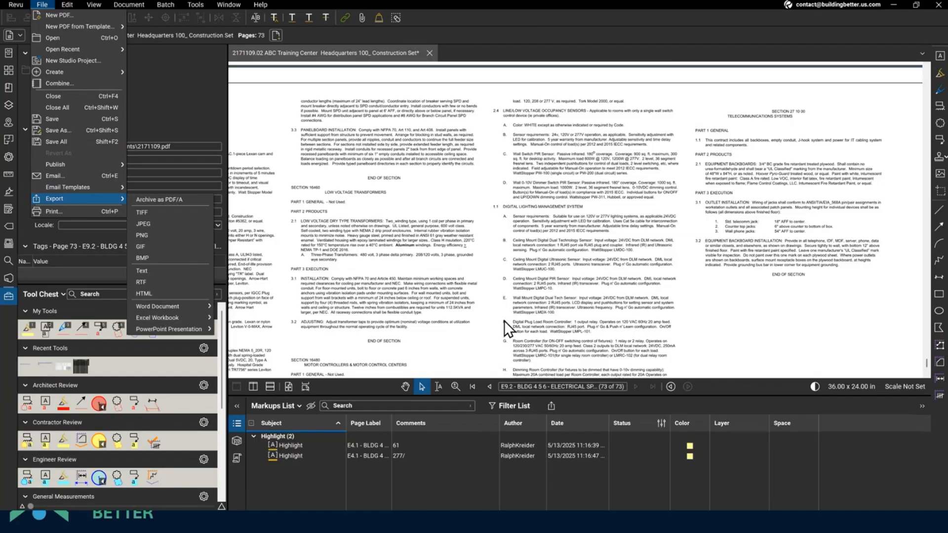
pyautogui.click(479, 290)
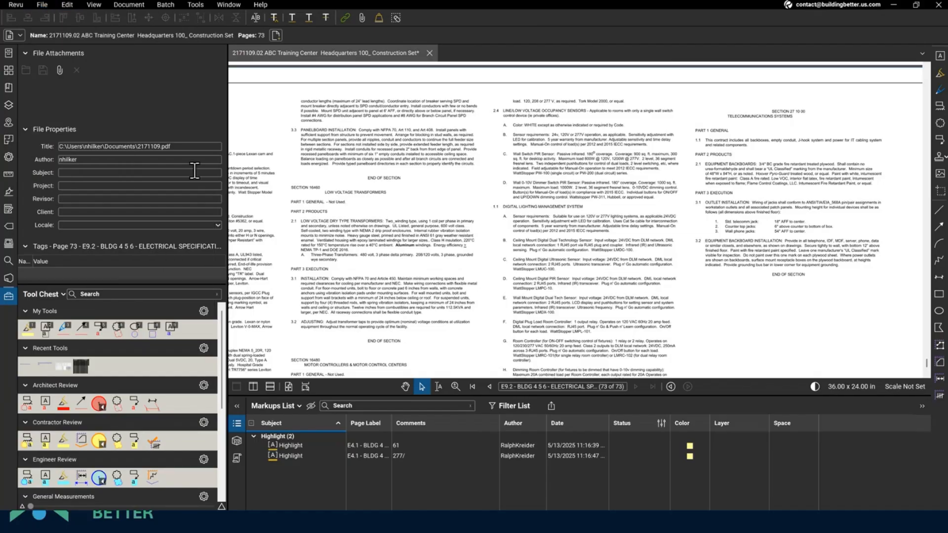
pyautogui.click(9, 69)
pyautogui.scroll(3, 120, 170)
pyautogui.click(164, 168)
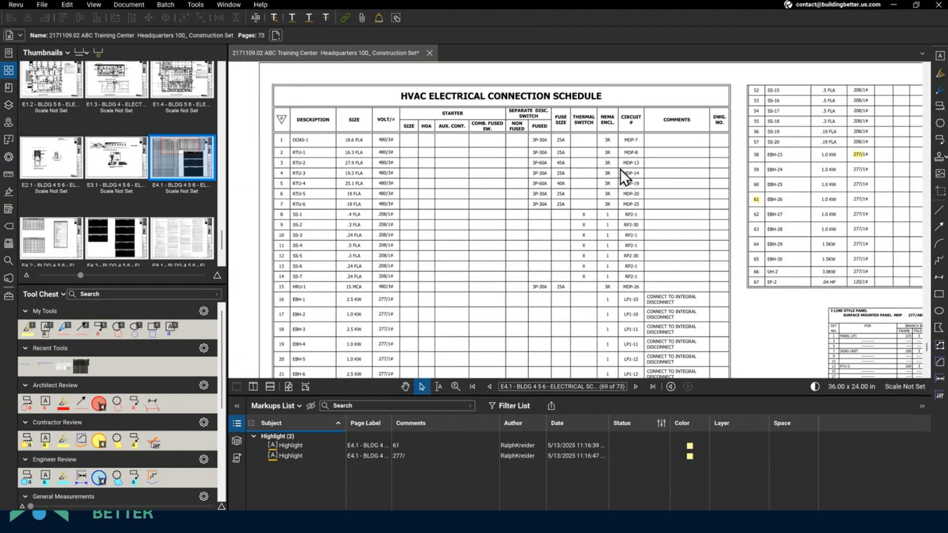
pyautogui.scroll(2, 182, 144)
pyautogui.scroll(5, 181, 144)
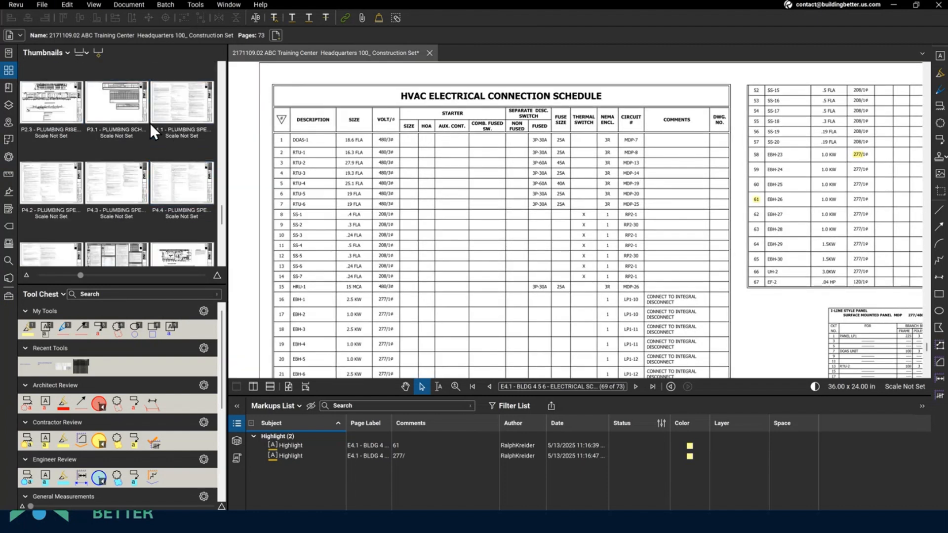
pyautogui.click(122, 134)
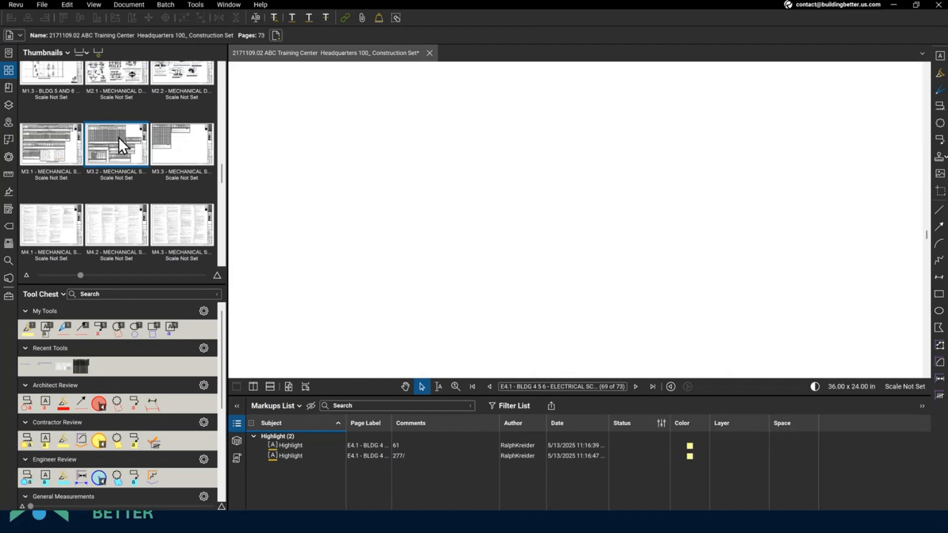
pyautogui.moveTo(488, 202)
pyautogui.mouseDown()
pyautogui.moveTo(496, 172)
pyautogui.moveTo(487, 191)
pyautogui.mouseUp()
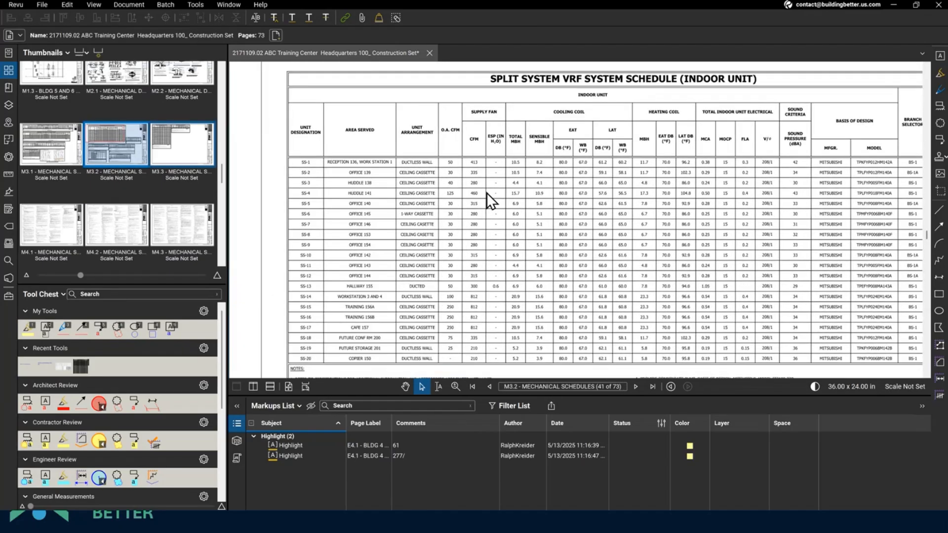
pyautogui.moveTo(626, 196); pyautogui.dragTo(582, 203)
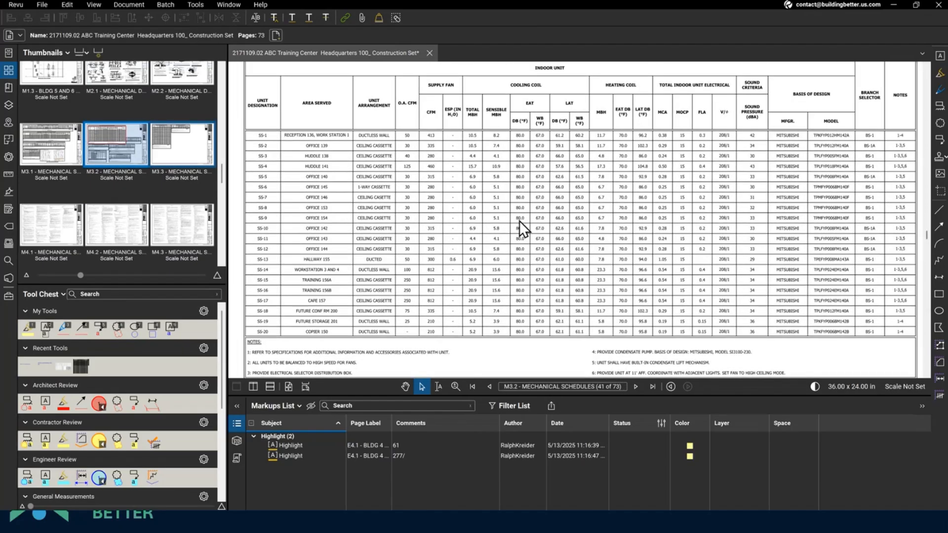
# - Export the Split System VRF indoor-unit schedule page region to an Excel workbook
pyautogui.scroll(-2, 520, 214)
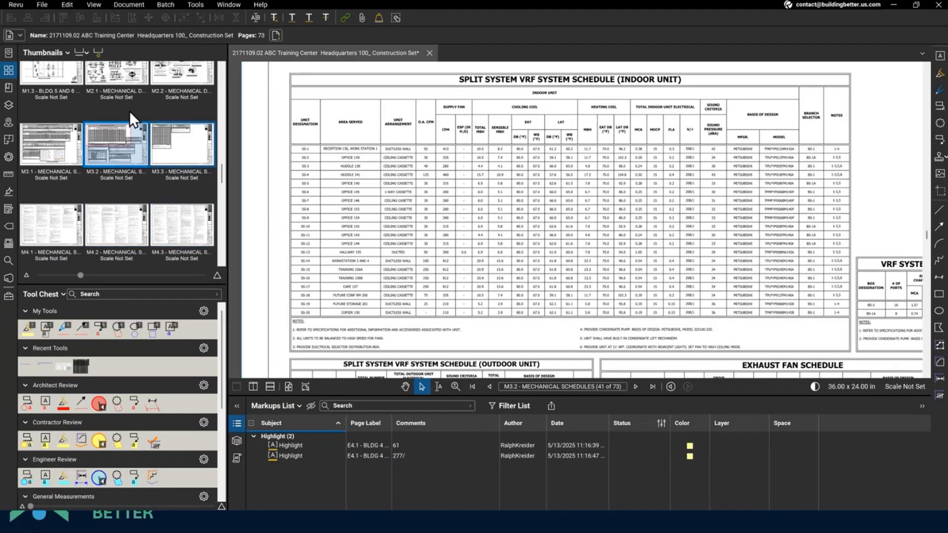
pyautogui.click(35, 4)
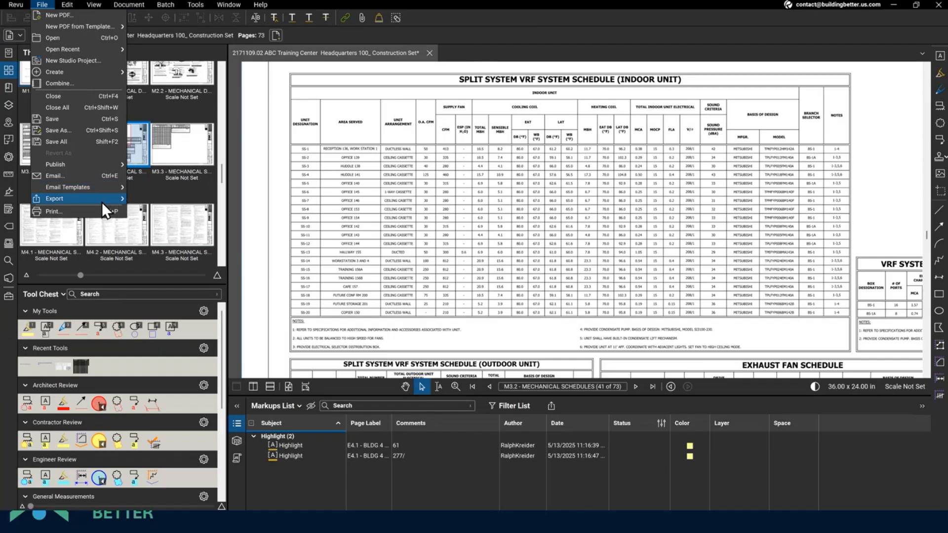
pyautogui.moveTo(100, 200)
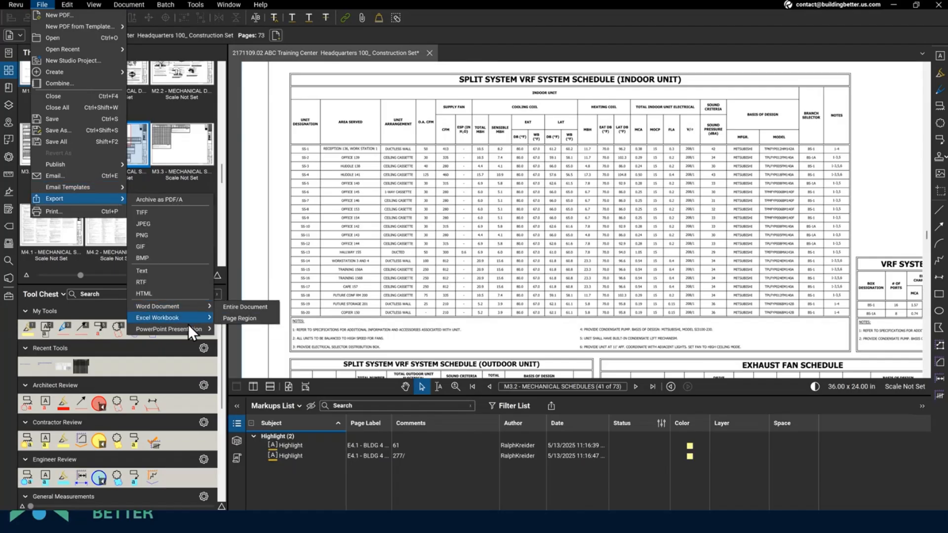
pyautogui.moveTo(186, 333)
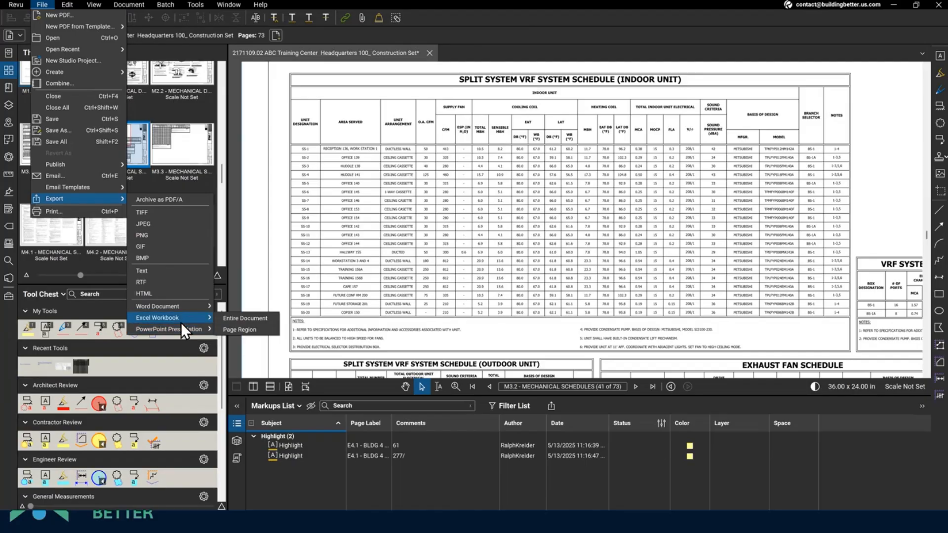
pyautogui.click(250, 329)
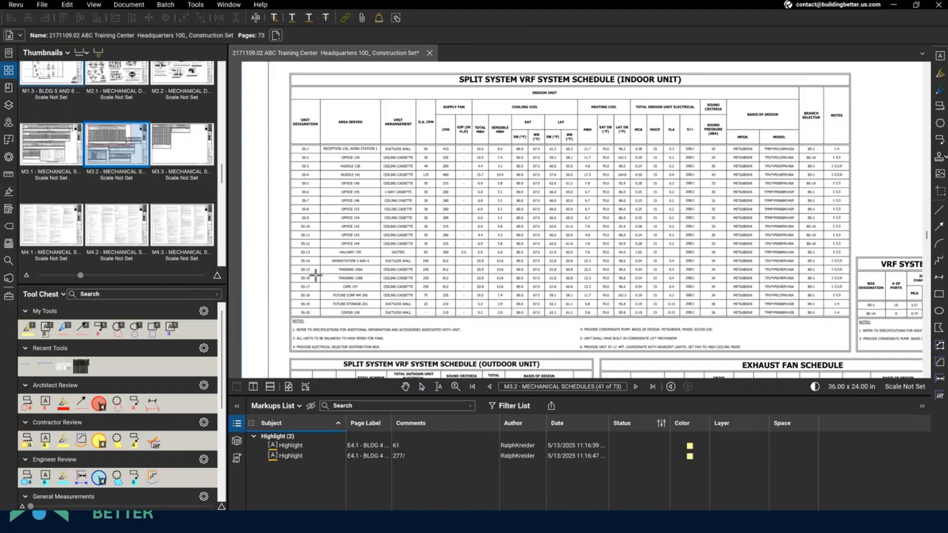
pyautogui.moveTo(285, 69); pyautogui.dragTo(854, 353)
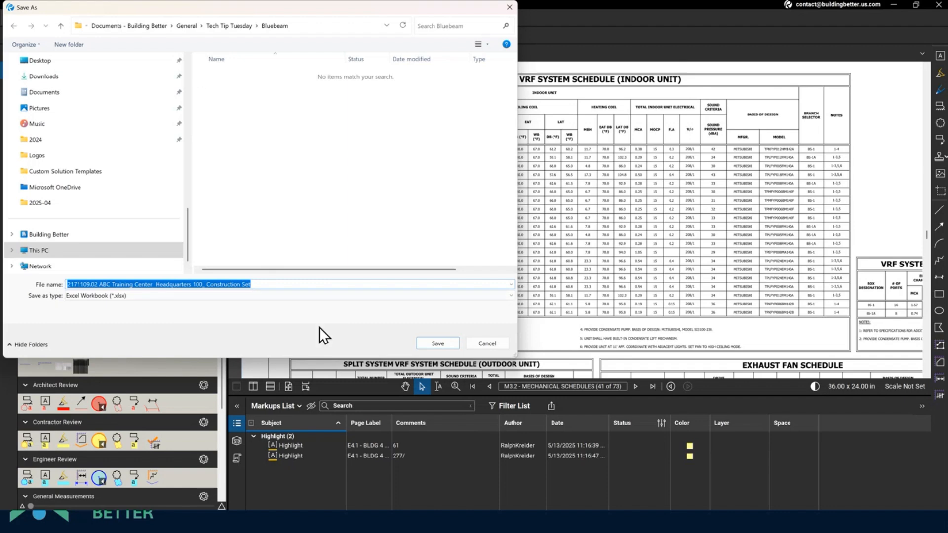
pyautogui.click(431, 341)
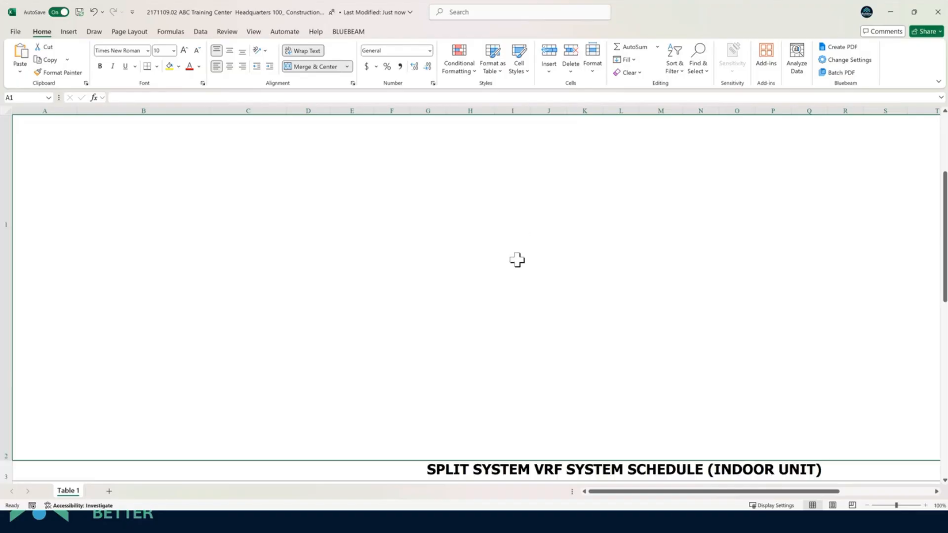
# - Delete the two blank rows above the exported schedule in Excel
pyautogui.scroll(-4, 524, 269)
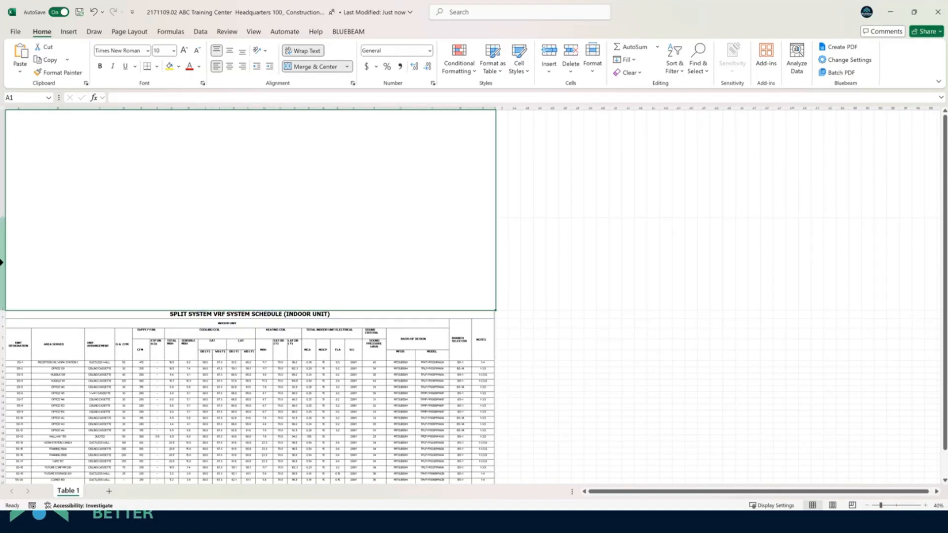
pyautogui.rightClick(4, 264)
pyautogui.click(54, 378)
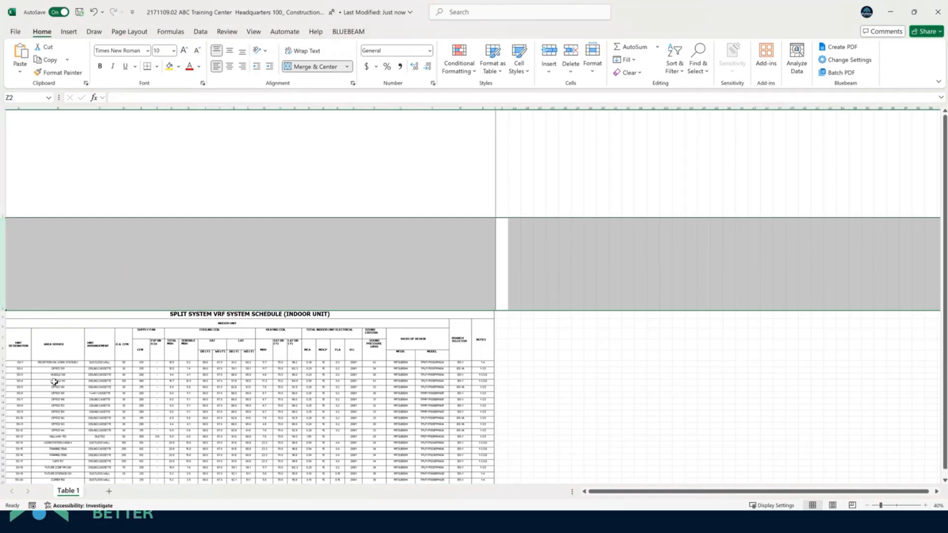
pyautogui.click(2, 182)
pyautogui.rightClick(2, 182)
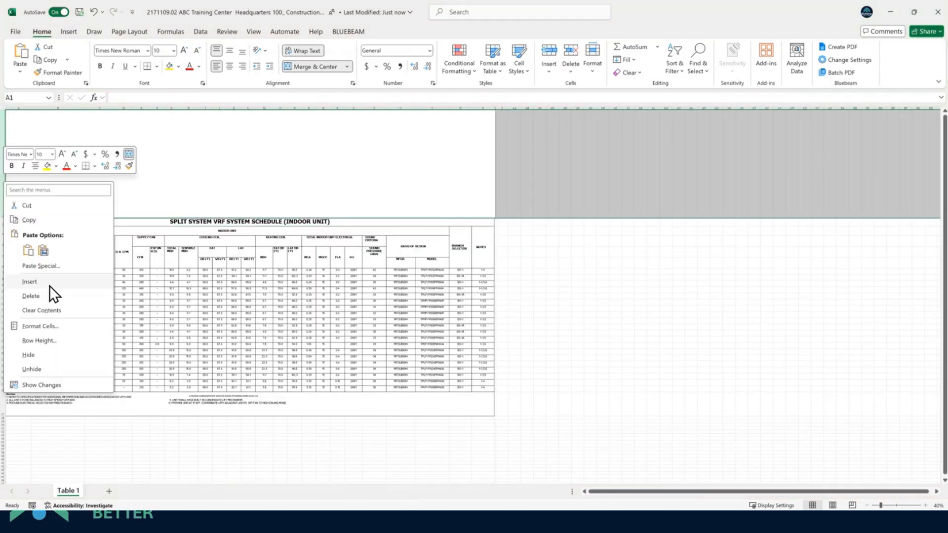
pyautogui.click(46, 301)
# - Check schedule values such as 80 in cell I10, then minimize Excel
pyautogui.moveTo(315, 262); pyautogui.dragTo(217, 187)
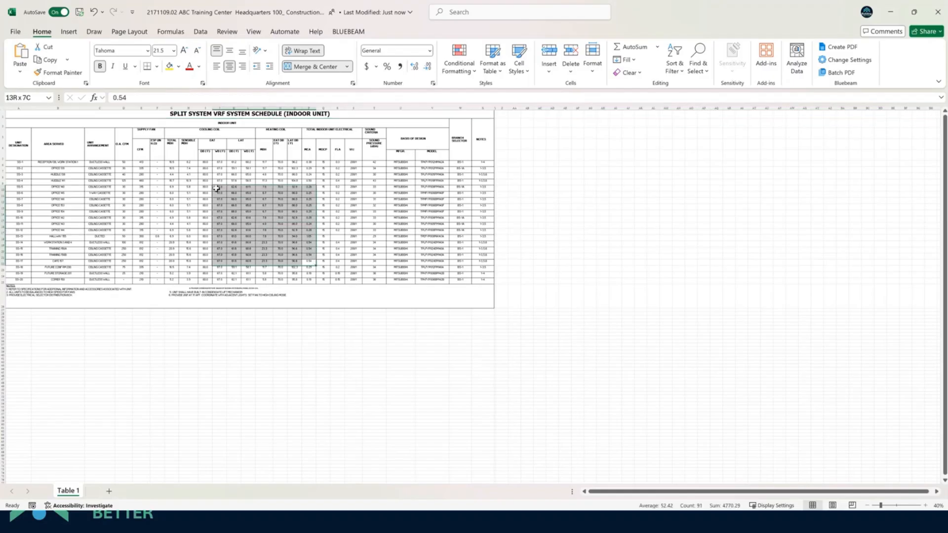
pyautogui.click(218, 187)
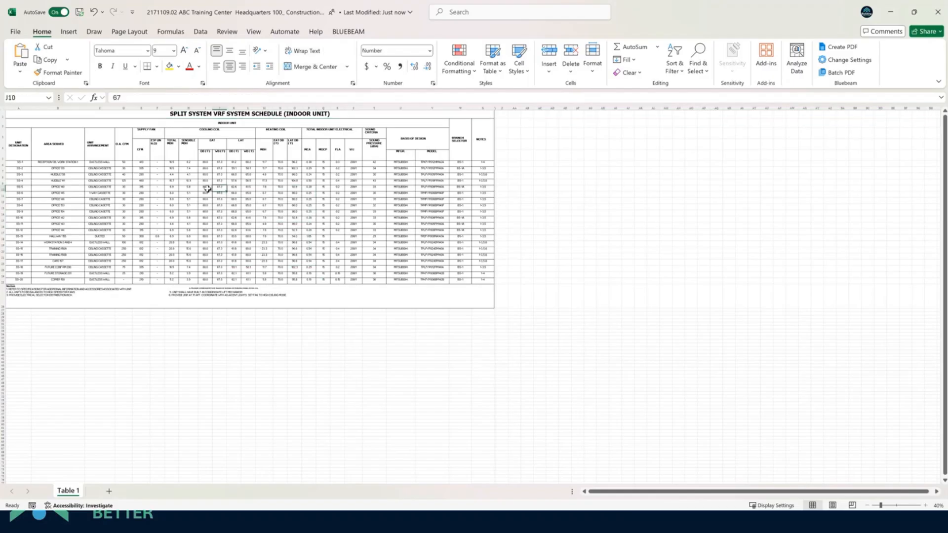
pyautogui.keyDown('ctrl'); pyautogui.scroll(3, 207, 189); pyautogui.keyUp('ctrl')
pyautogui.click(264, 220)
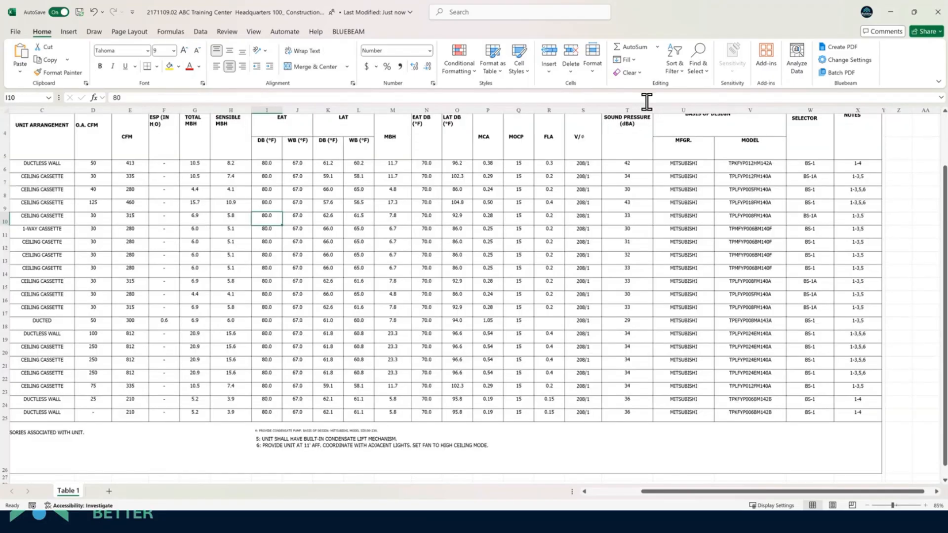
pyautogui.click(889, 13)
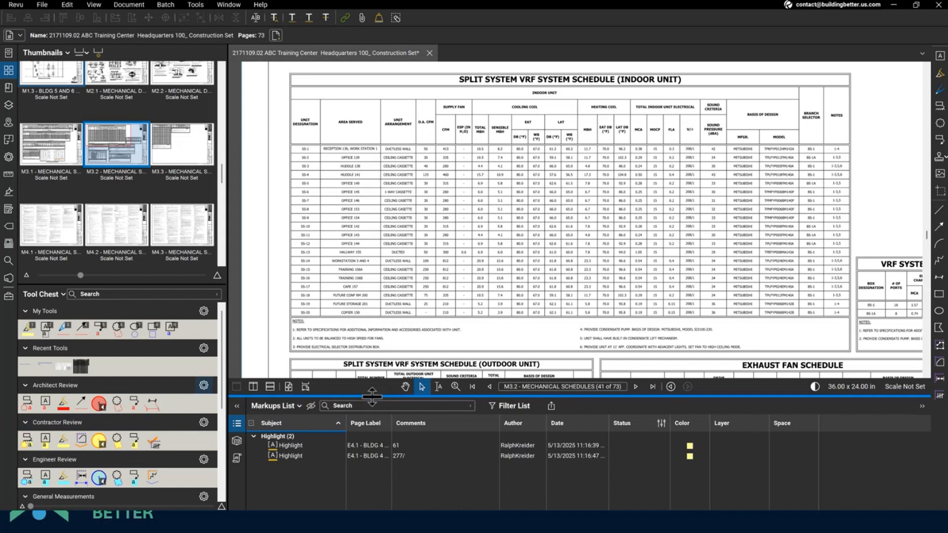
# - Enlarge the Markups List, sort by Author then Date, and group by Page Label
pyautogui.moveTo(372, 396); pyautogui.dragTo(381, 310)
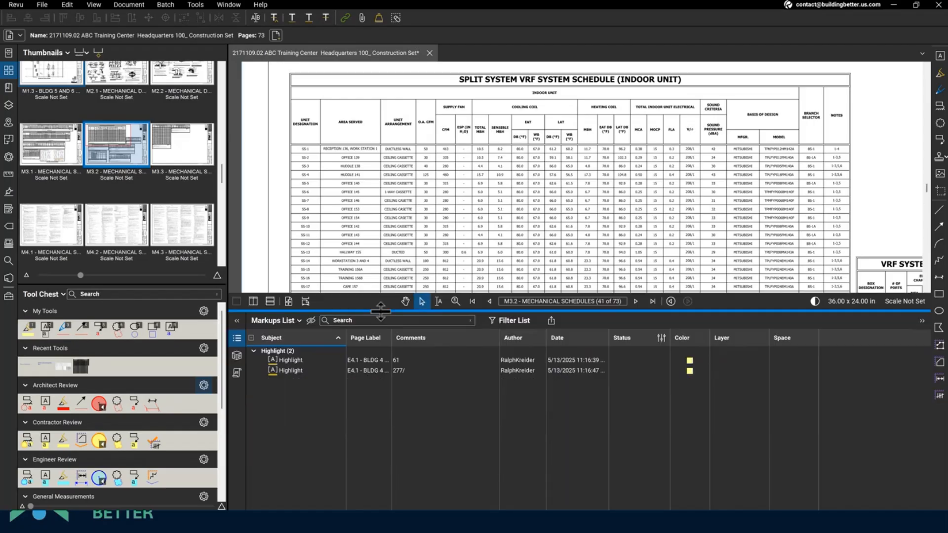
pyautogui.click(516, 340)
pyautogui.click(570, 341)
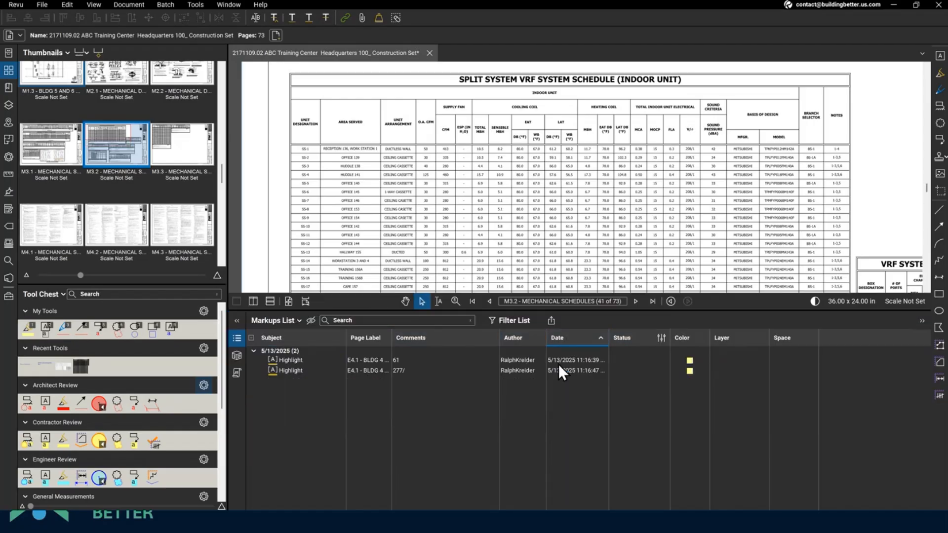
pyautogui.click(354, 337)
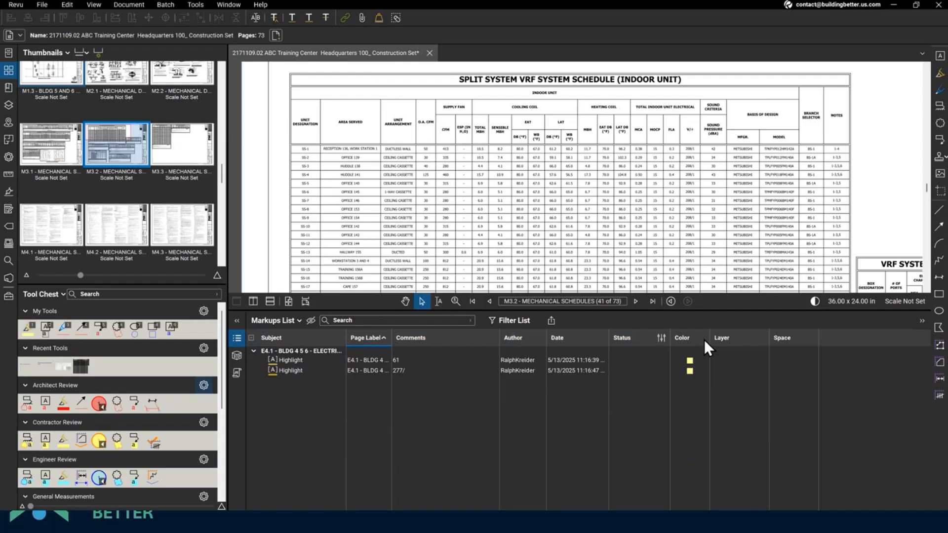
pyautogui.click(288, 320)
pyautogui.moveTo(289, 334)
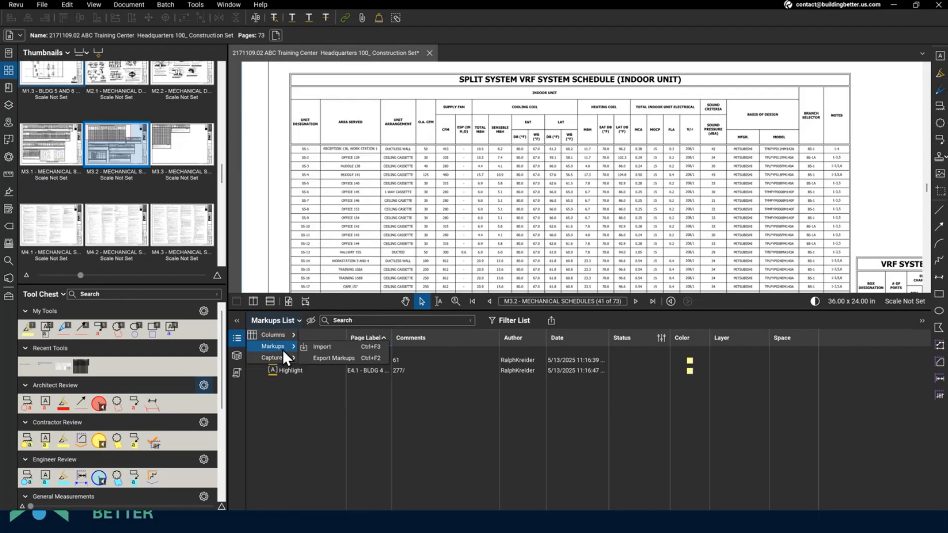
# - Start an Export Markups from the list options, then cancel it
pyautogui.click(315, 358)
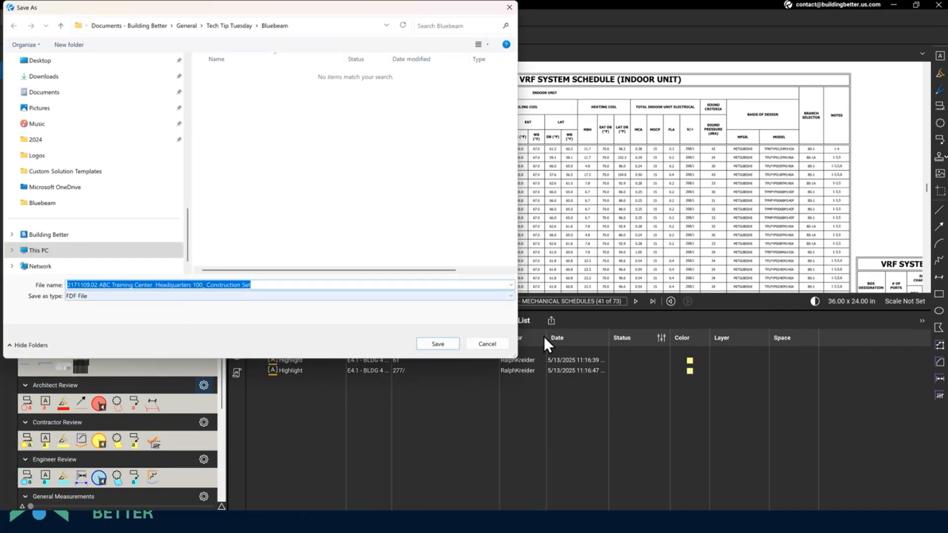
pyautogui.click(501, 342)
pyautogui.click(281, 324)
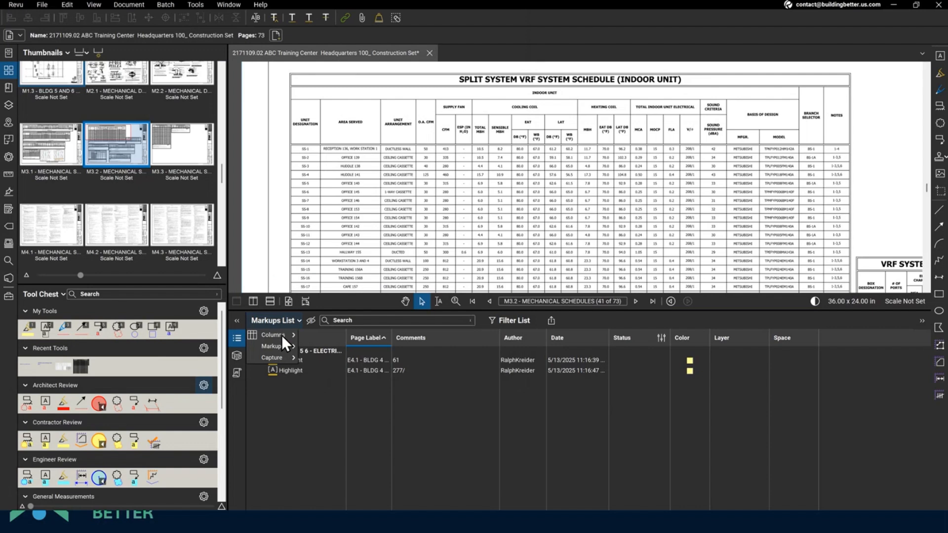
pyautogui.moveTo(281, 356)
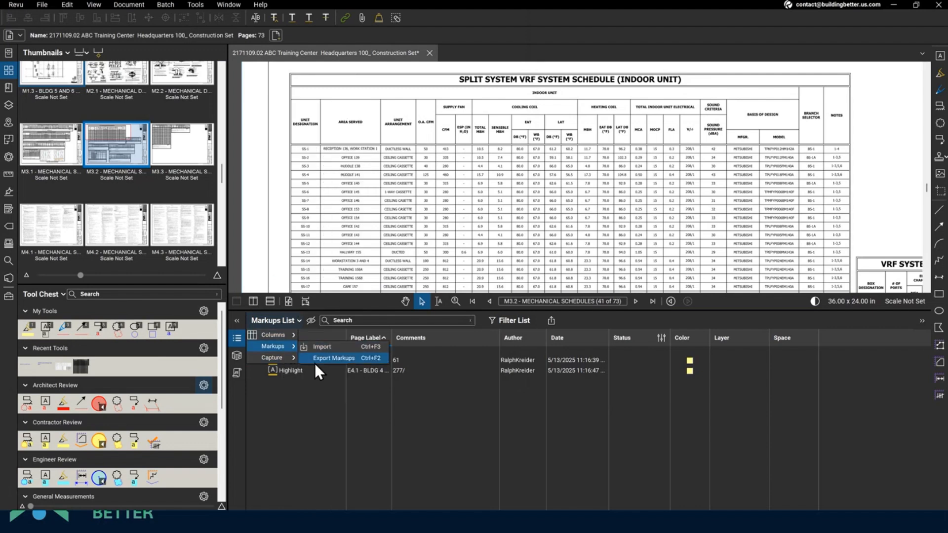
pyautogui.click(316, 424)
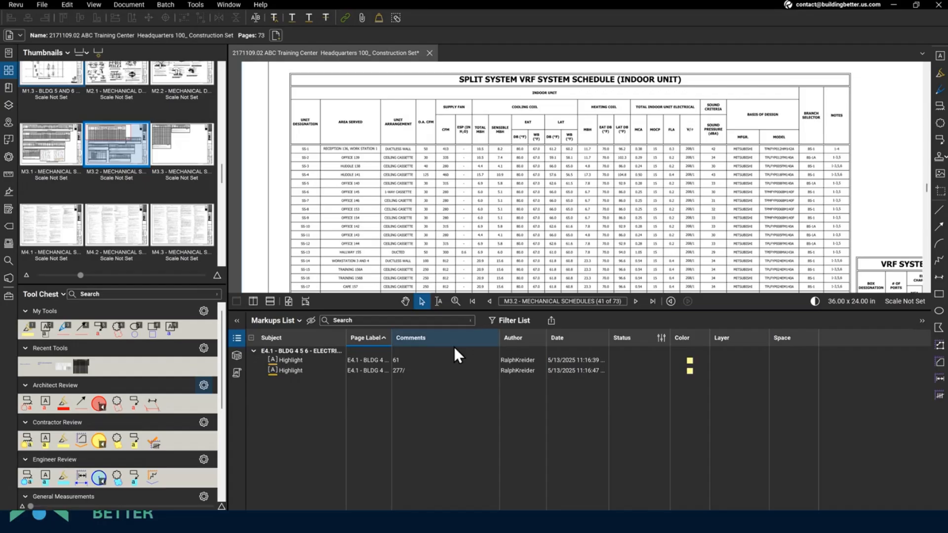
# - Create a CSV summary of the markups through the Markup Summary dialog
pyautogui.click(552, 320)
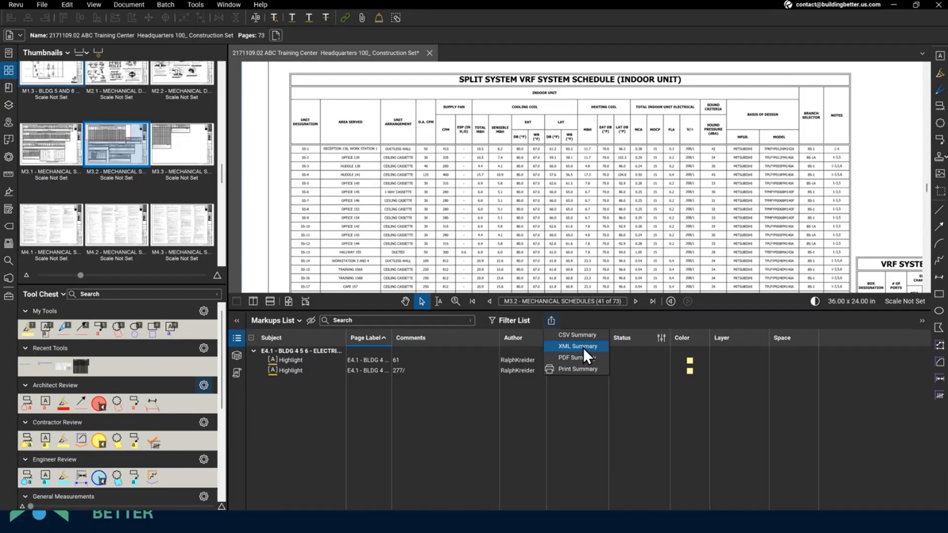
pyautogui.click(577, 335)
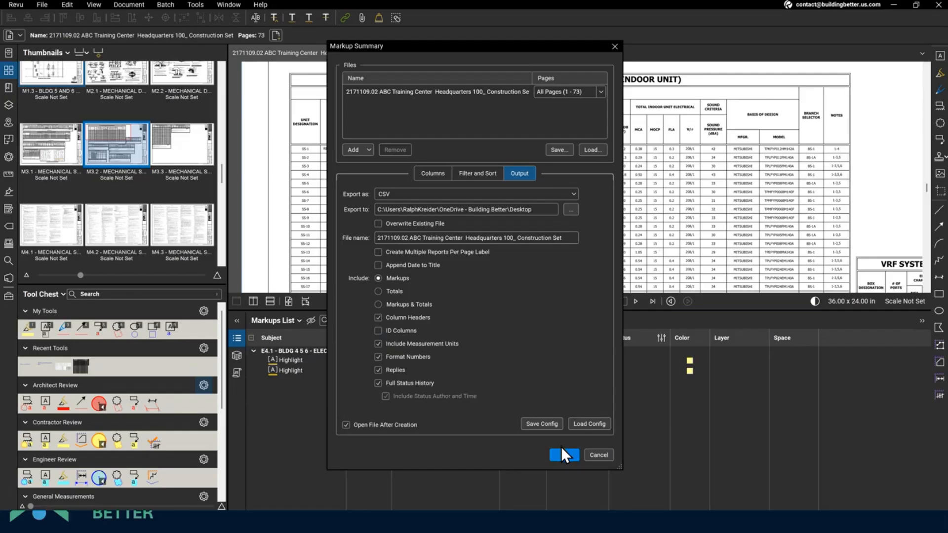
pyautogui.click(561, 454)
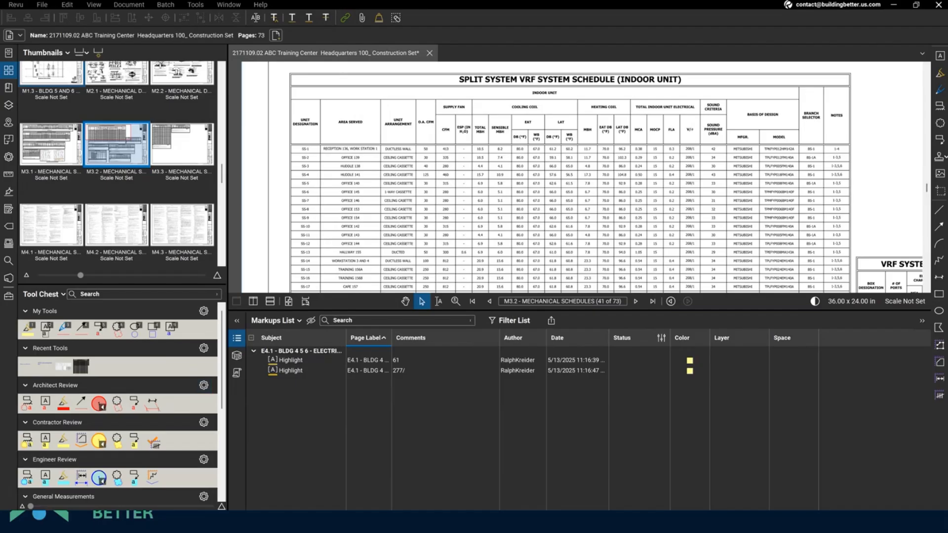
# - Maximize the markup summary CSV in Excel and widen the Subject, Date and Page Label columns so full dates show
pyautogui.moveTo(1, 261); pyautogui.dragTo(425, 1)
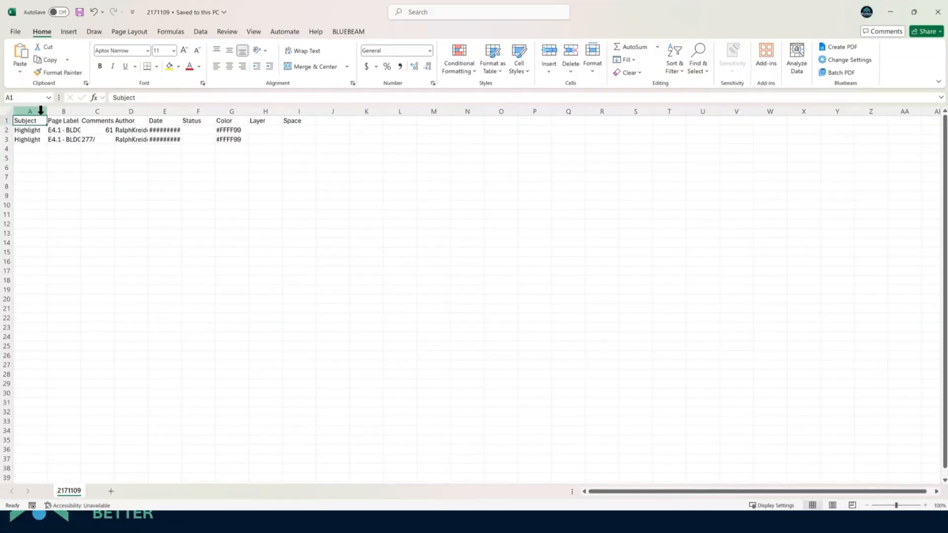
pyautogui.moveTo(47, 112); pyautogui.dragTo(99, 111)
pyautogui.doubleClick(200, 112)
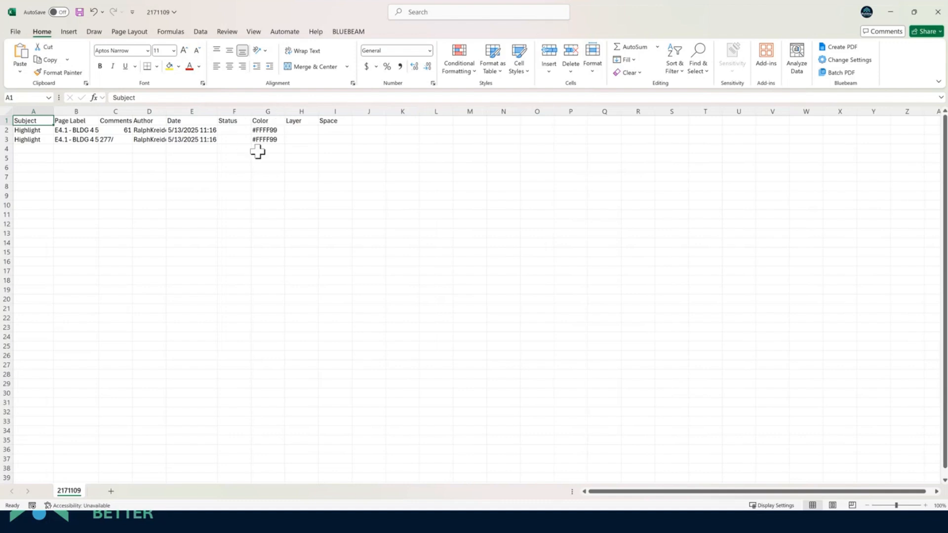
pyautogui.moveTo(96, 112); pyautogui.dragTo(206, 113)
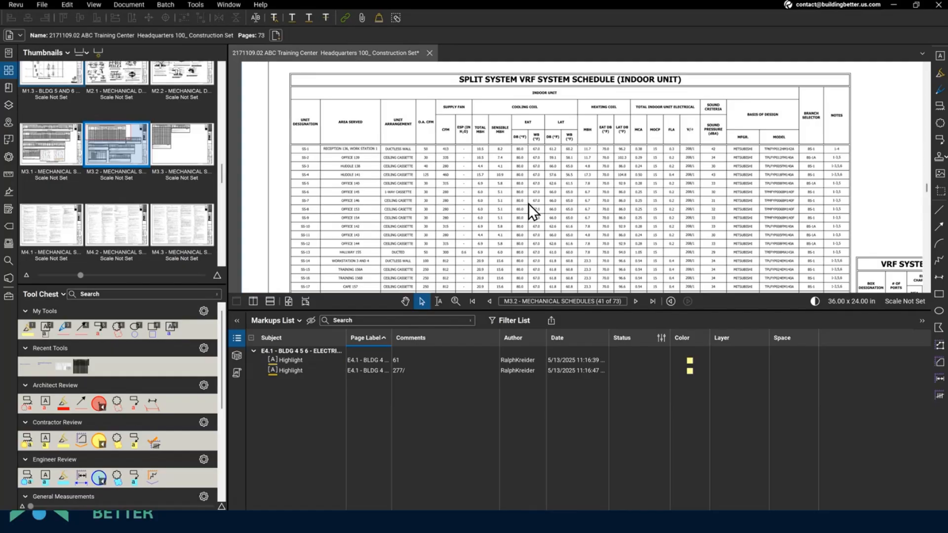
# - Highlight OFFICE 140 in the schedule and add an 'hp' text box over the heating coil values
pyautogui.press('h')
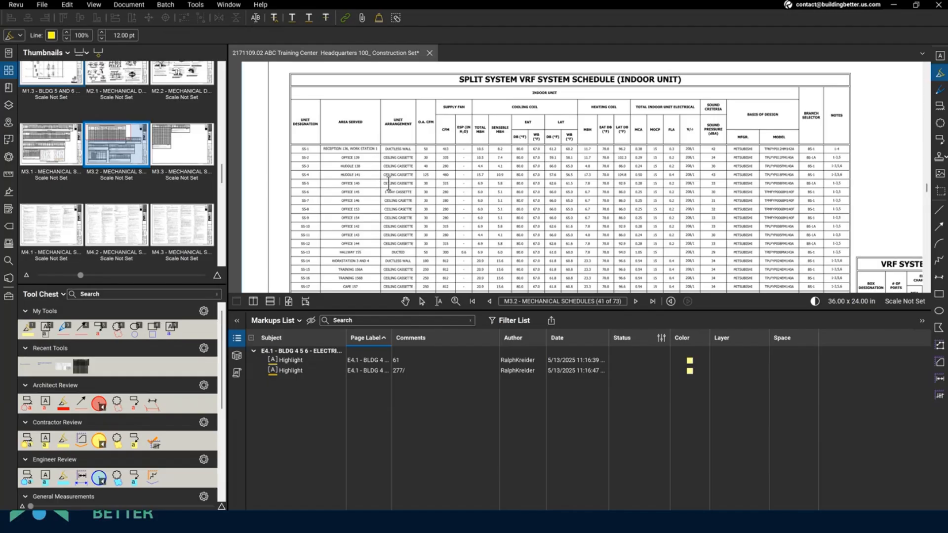
pyautogui.moveTo(341, 183); pyautogui.dragTo(361, 183)
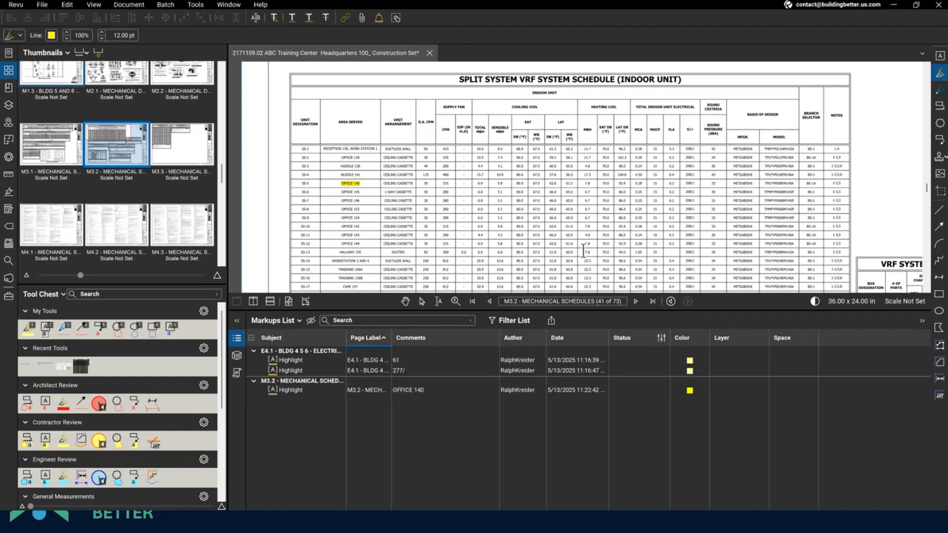
pyautogui.click(942, 65)
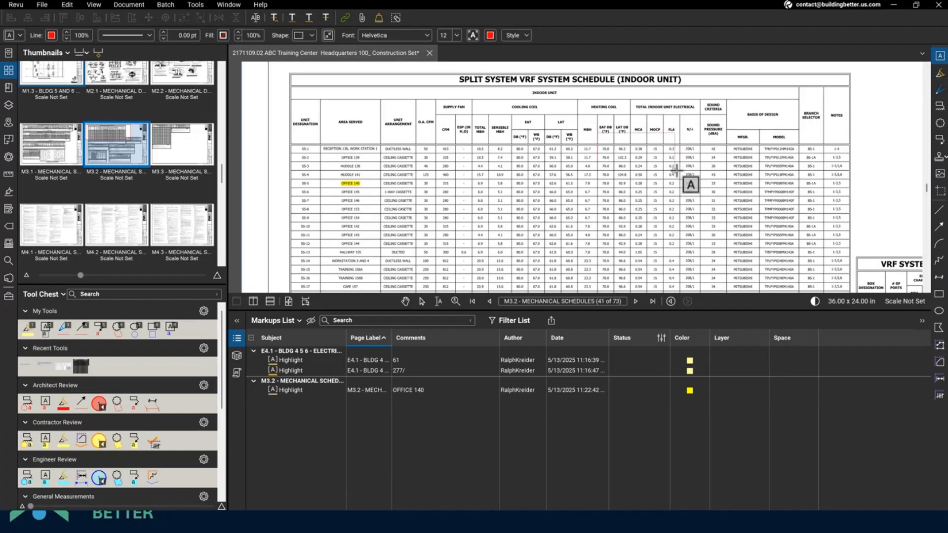
pyautogui.moveTo(598, 132); pyautogui.dragTo(680, 173)
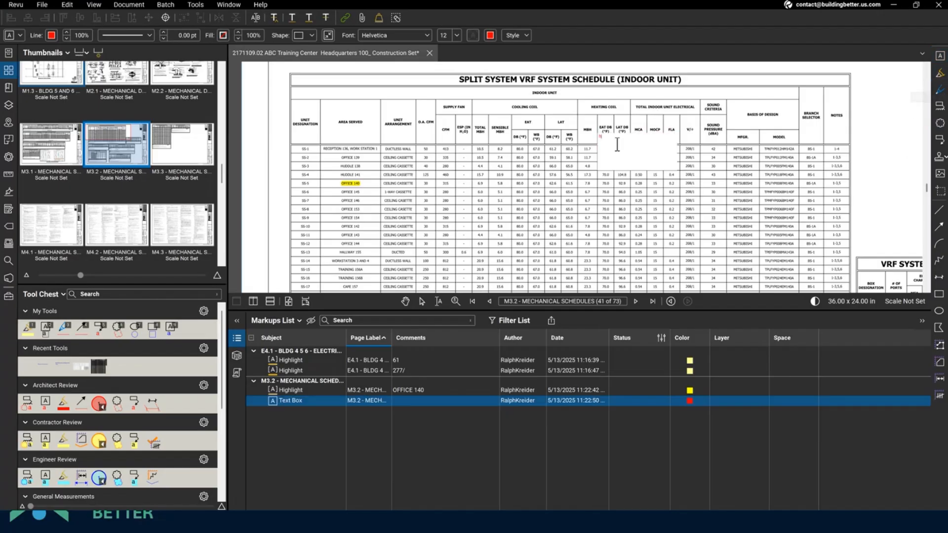
pyautogui.write('hp')
# - Draw a red freehand pen loop over the VRF indoor-unit schedule rows
pyautogui.click(940, 90)
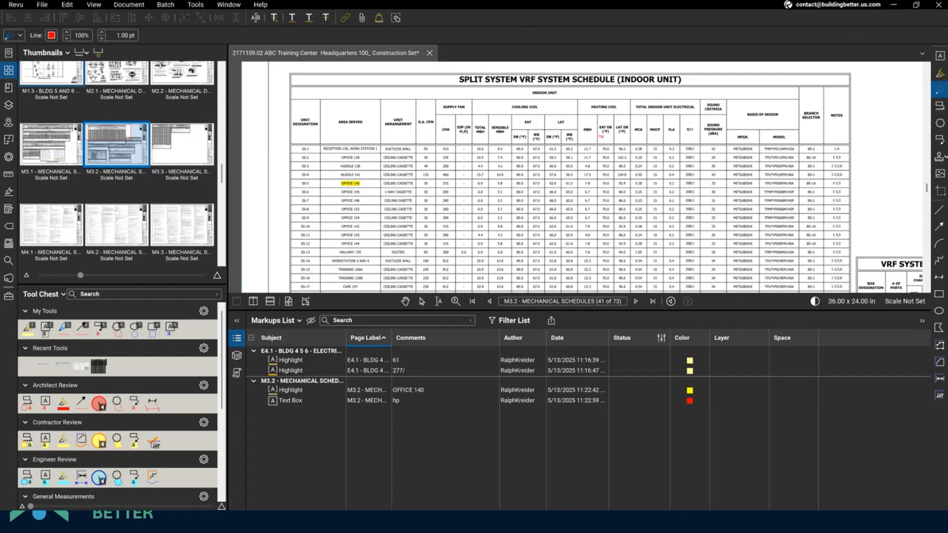
pyautogui.moveTo(477, 179)
pyautogui.mouseDown()
pyautogui.moveTo(613, 204)
pyautogui.moveTo(539, 167)
pyautogui.moveTo(516, 173)
pyautogui.mouseUp()
pyautogui.press('Escape')
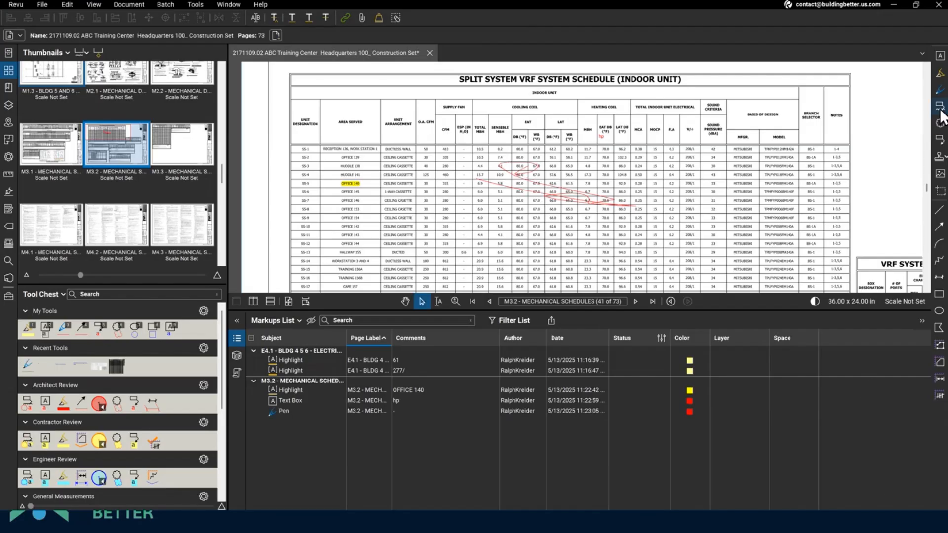
# - Add a callout reading 'This is a problem' pointing into the schedule
pyautogui.click(941, 111)
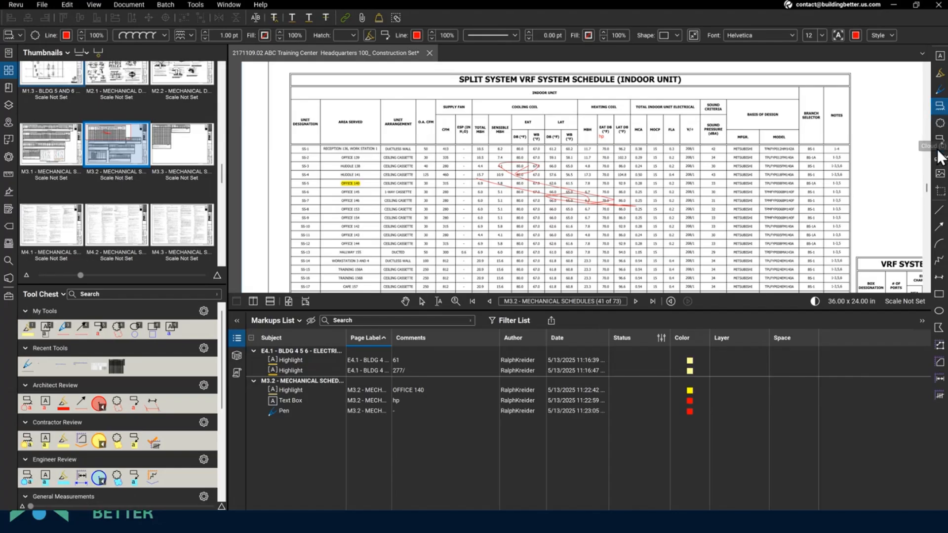
pyautogui.click(941, 141)
pyautogui.click(406, 147)
pyautogui.click(608, 145)
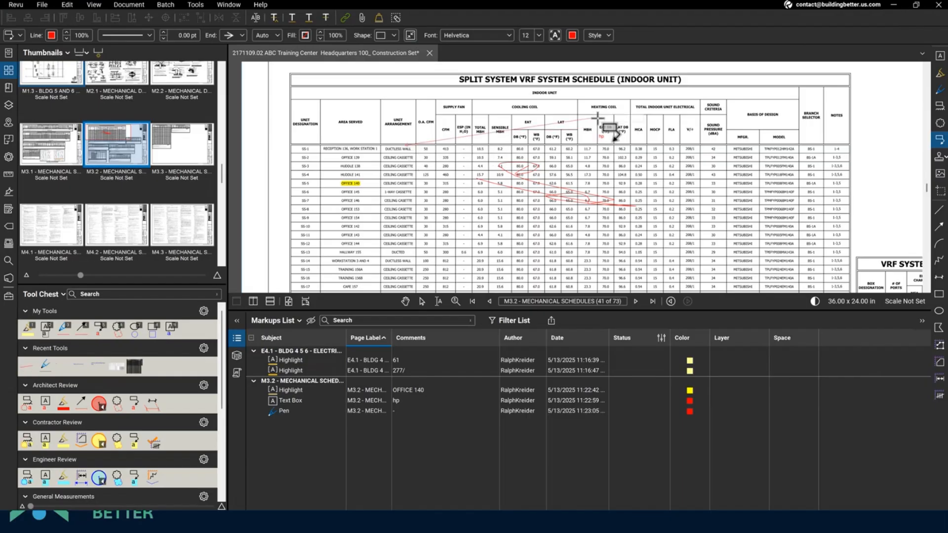
pyautogui.write('This is a p')
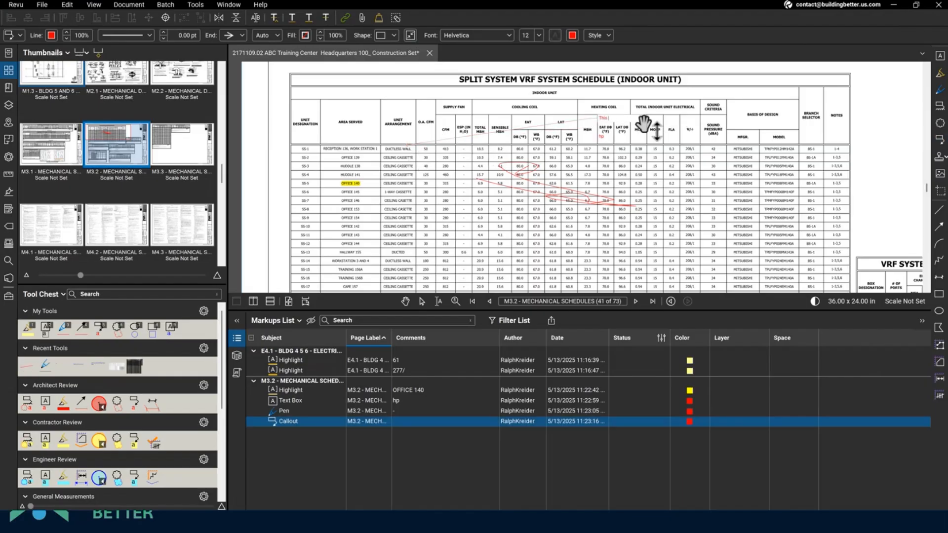
pyautogui.write('roblem')
pyautogui.click(538, 149)
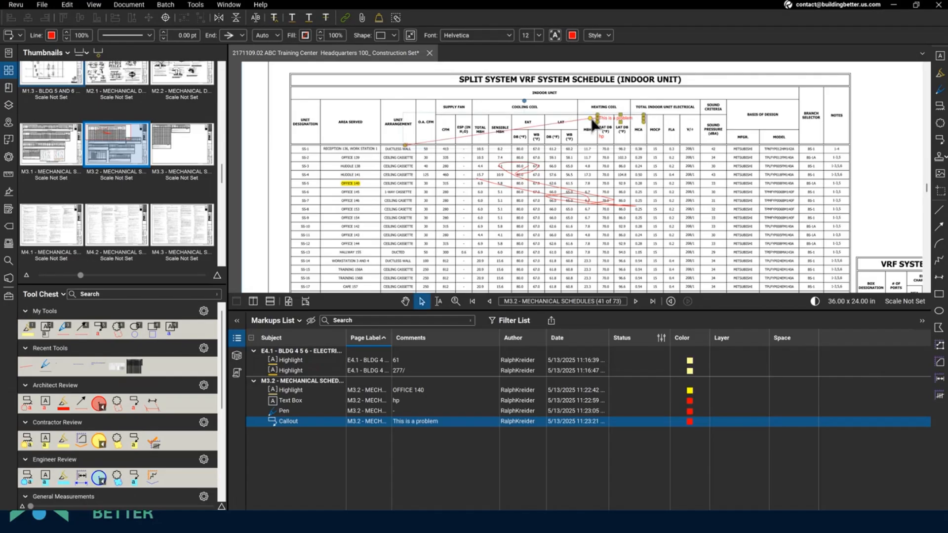
# - Add a second leader to the callout and shift its knee to the left
pyautogui.rightClick(591, 119)
pyautogui.click(610, 207)
pyautogui.click(568, 152)
pyautogui.rightClick(591, 123)
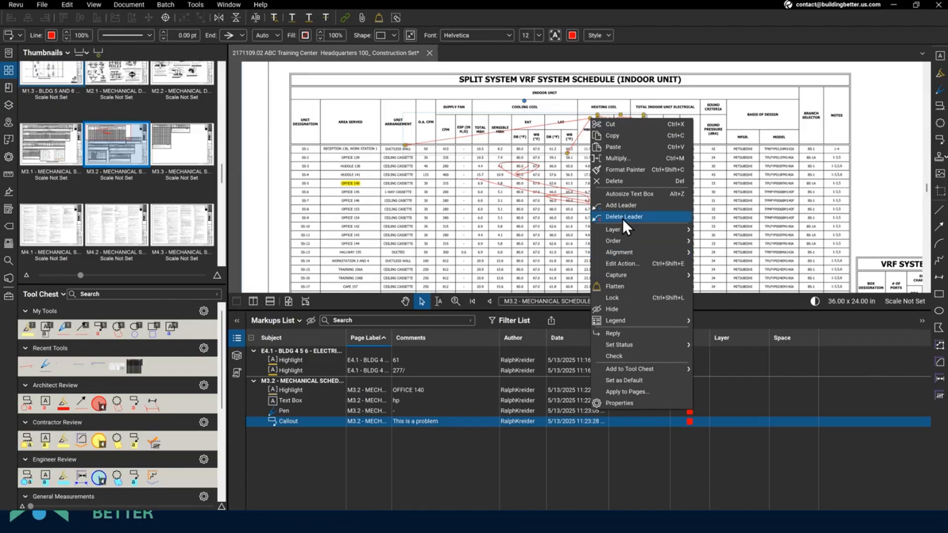
pyautogui.click(592, 114)
pyautogui.click(589, 120)
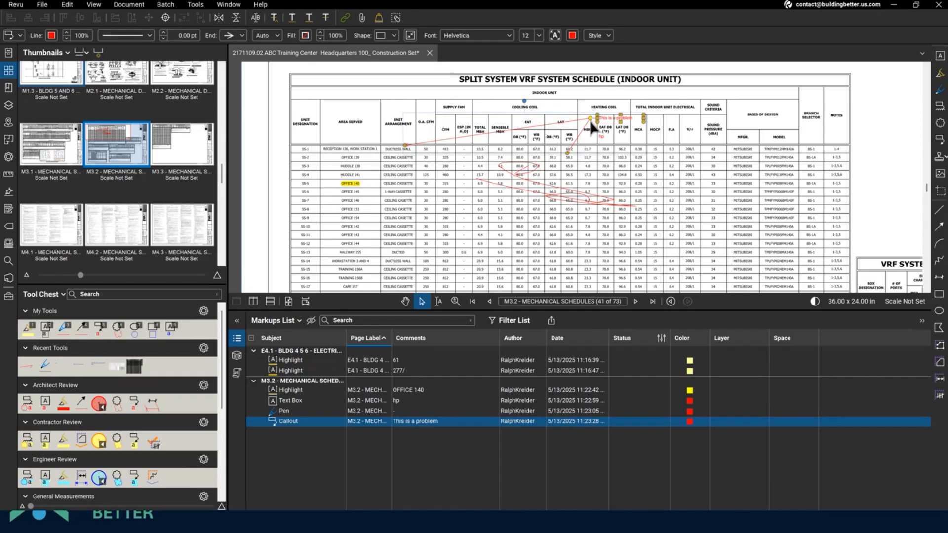
pyautogui.moveTo(590, 118); pyautogui.dragTo(553, 119)
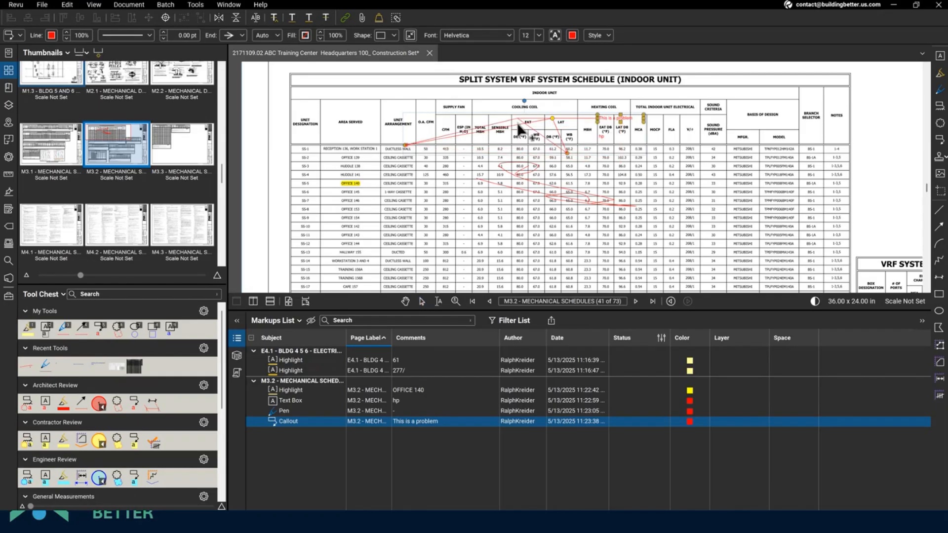
pyautogui.moveTo(552, 119); pyautogui.dragTo(544, 119)
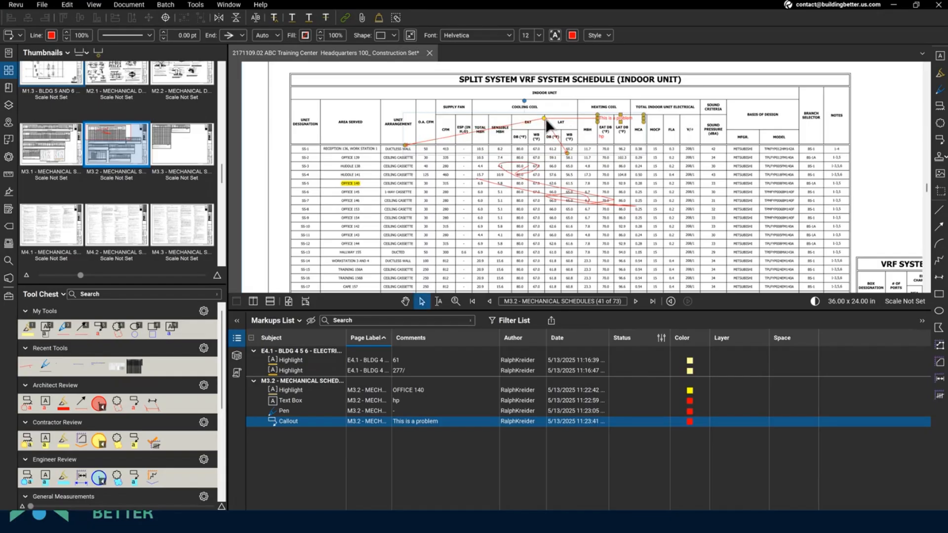
# - Add a third callout leader anchored further right in the schedule
pyautogui.rightClick(546, 120)
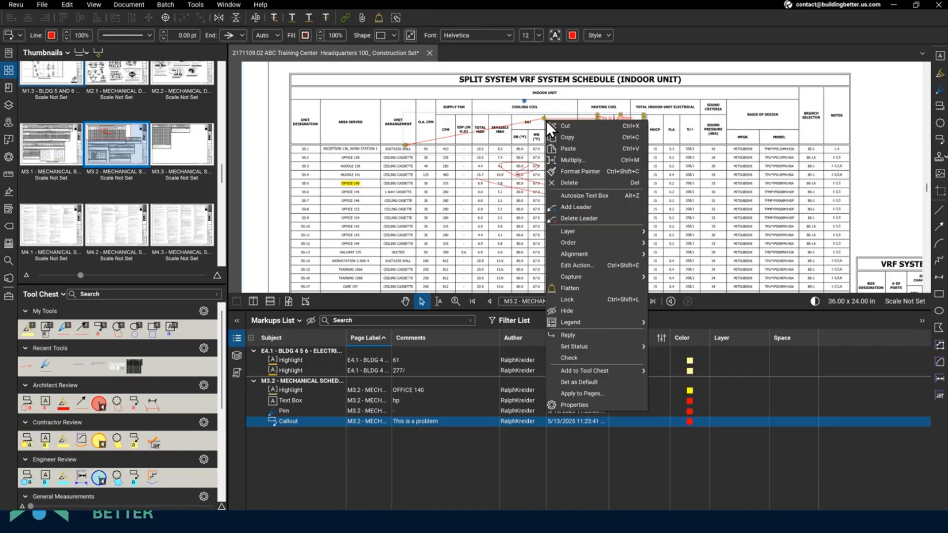
pyautogui.click(576, 207)
pyautogui.click(757, 174)
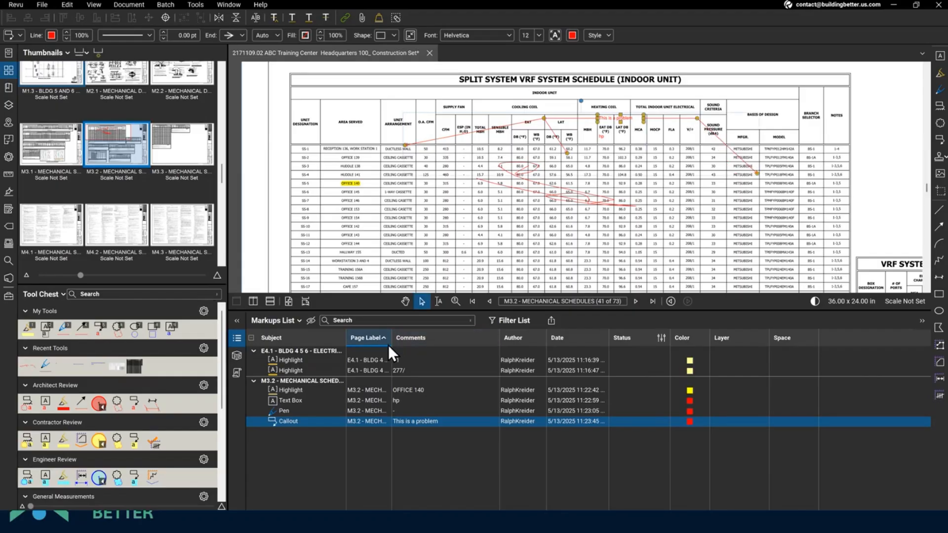
pyautogui.scroll(-5, 449, 206)
pyautogui.scroll(3, 448, 205)
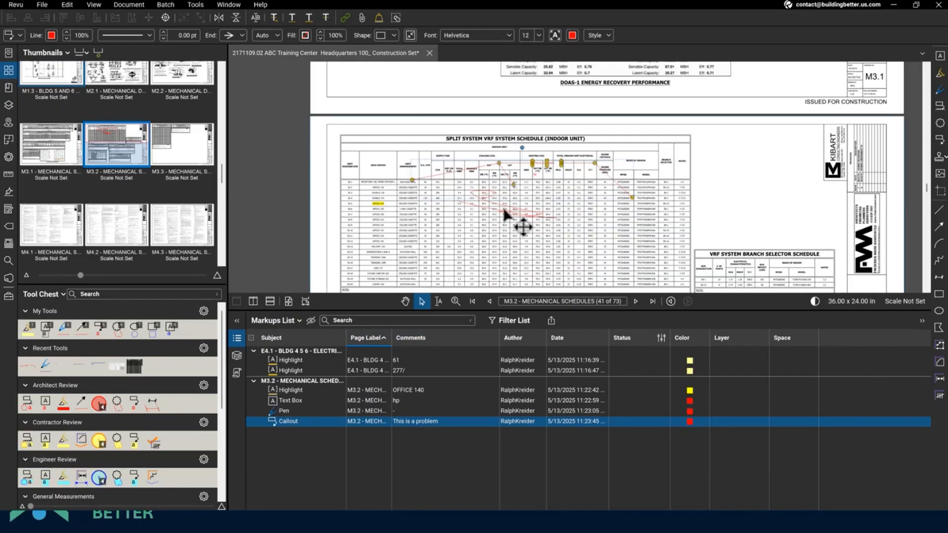
pyautogui.scroll(-2, 504, 209)
# - Scroll down to sheet M4.1 Mechanical Specifications and zoom in until its text is readable
pyautogui.scroll(-7, 507, 217)
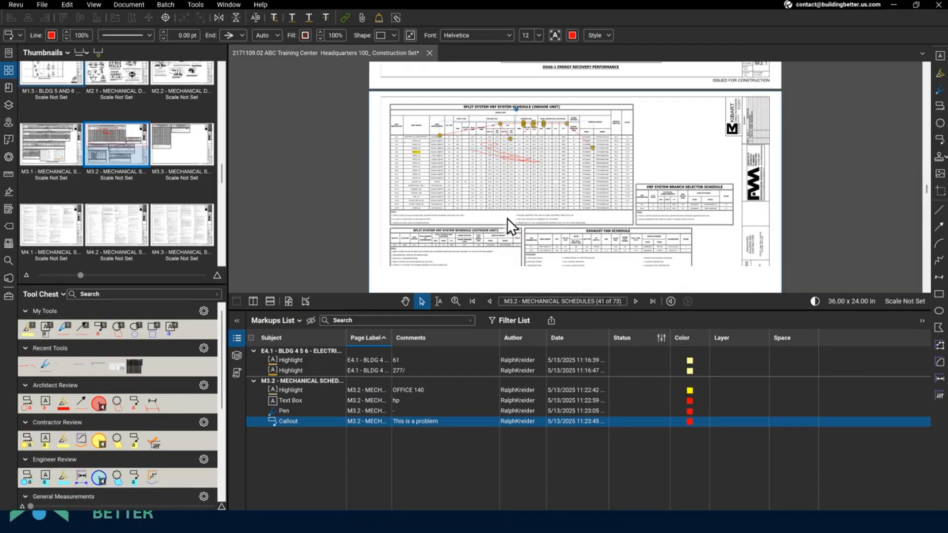
pyautogui.scroll(-8, 512, 221)
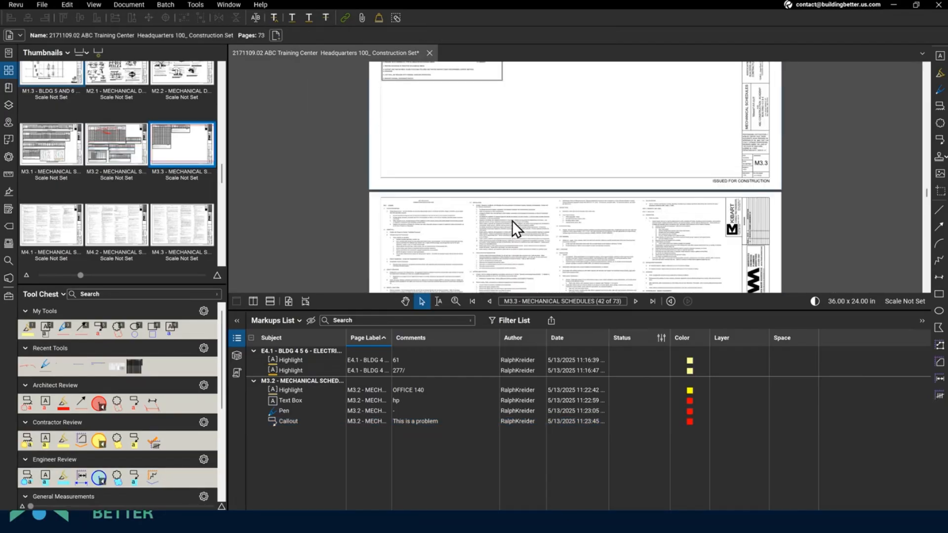
pyautogui.press('h')
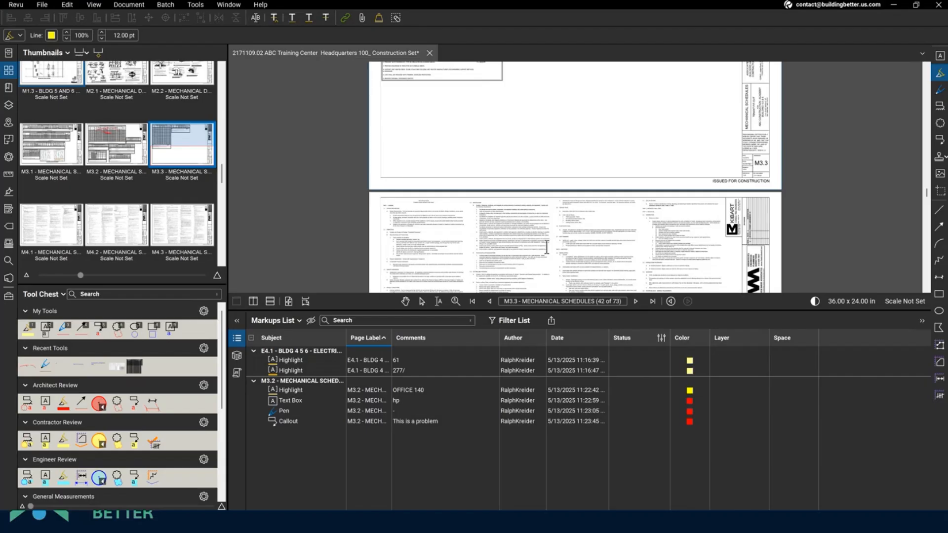
pyautogui.scroll(-4, 495, 210)
pyautogui.scroll(-2, 559, 163)
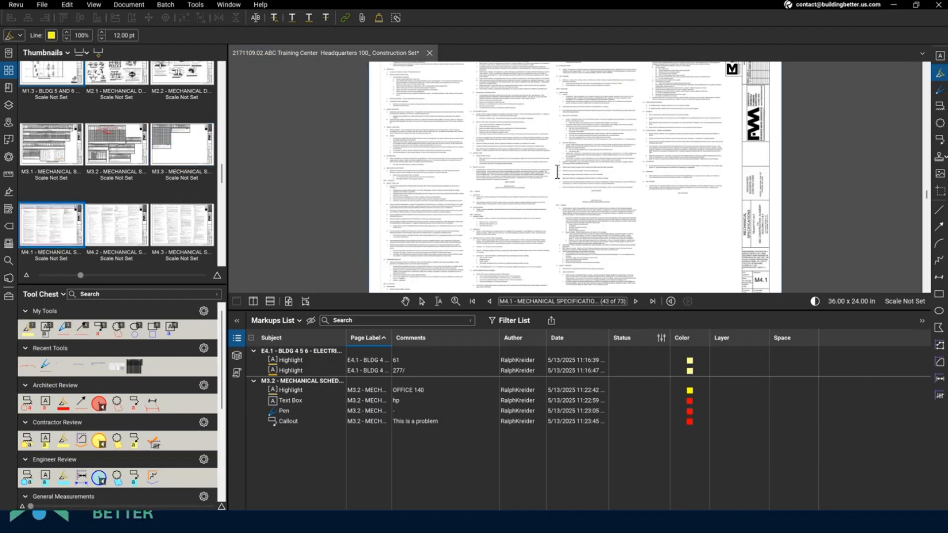
pyautogui.scroll(3, 614, 211)
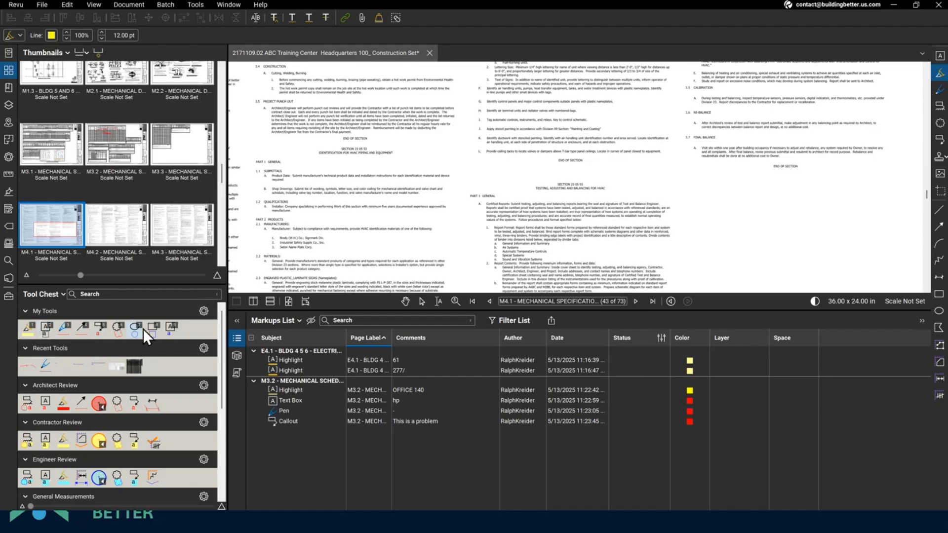
# - Add a text box reading '55' on the M4.1 specification sheet
pyautogui.click(173, 328)
pyautogui.moveTo(411, 159); pyautogui.dragTo(509, 187)
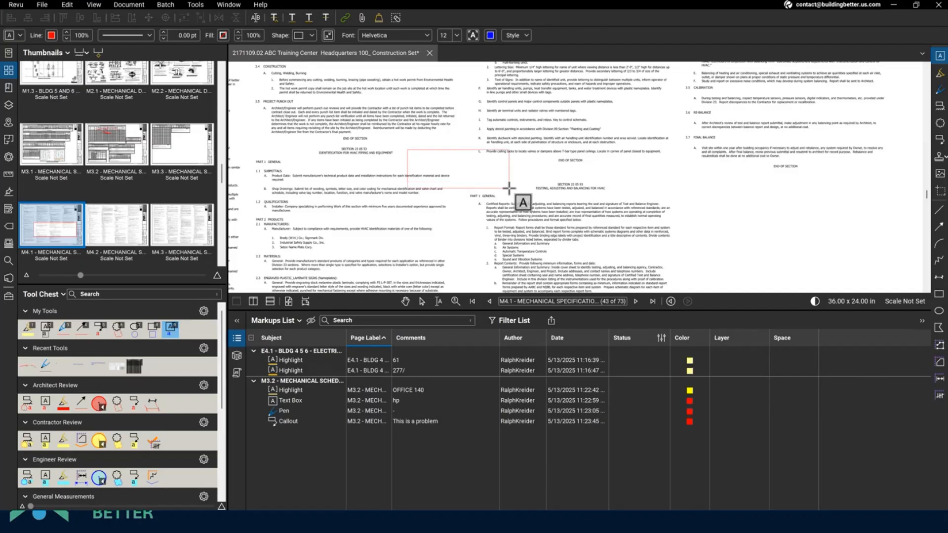
pyautogui.click(455, 291)
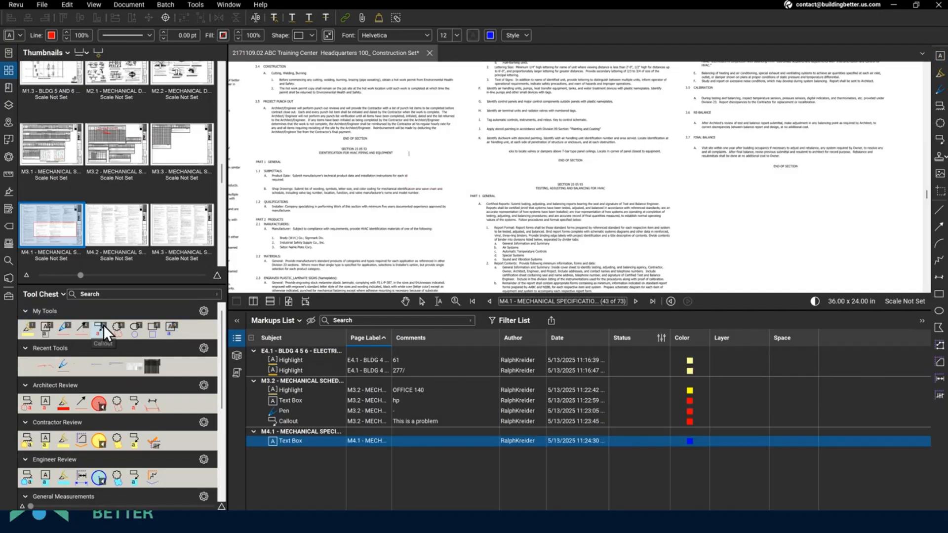
pyautogui.write('55')
pyautogui.press('Escape')
# - Add a callout reading '1' with its text box to the right
pyautogui.press('5')
pyautogui.click(393, 242)
pyautogui.click(624, 257)
pyautogui.press('Escape')
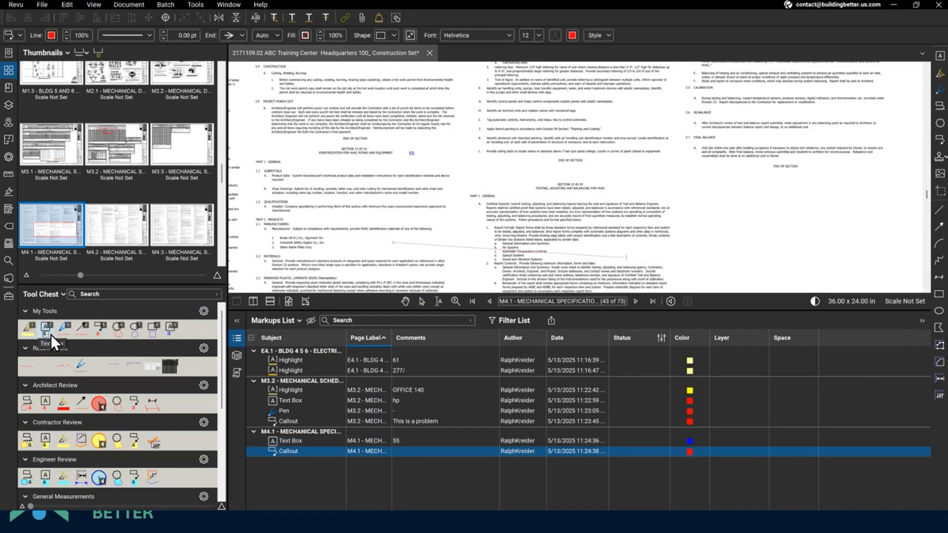
# - Highlight the Testing, Adjusting and Balancing heading and drag the count circle tool into My Tools
pyautogui.press('1')
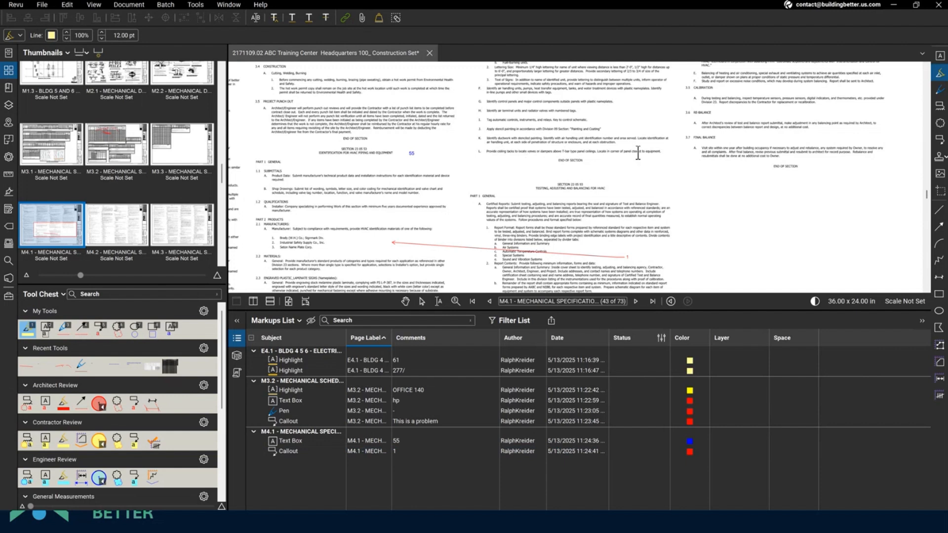
pyautogui.moveTo(512, 173)
pyautogui.mouseDown()
pyautogui.moveTo(568, 173)
pyautogui.moveTo(600, 197)
pyautogui.mouseUp()
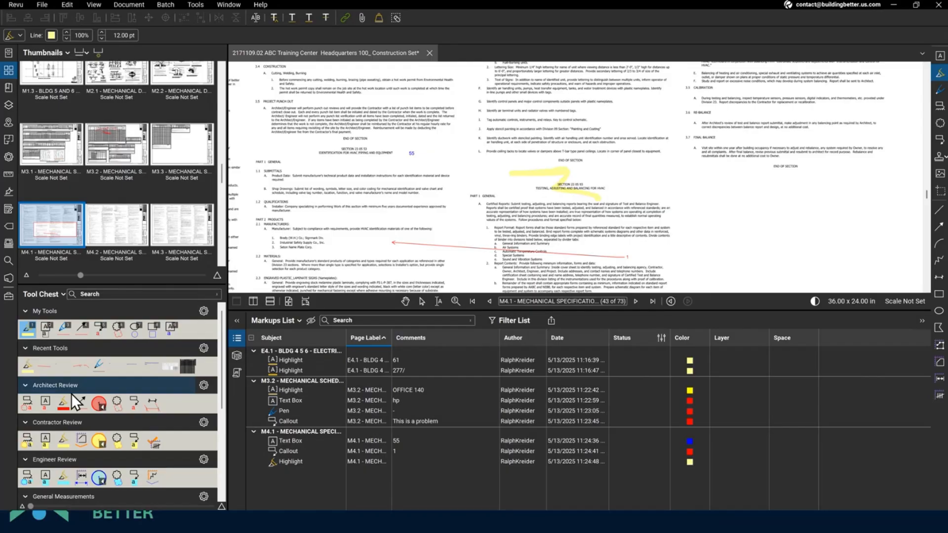
pyautogui.moveTo(92, 443); pyautogui.dragTo(190, 329)
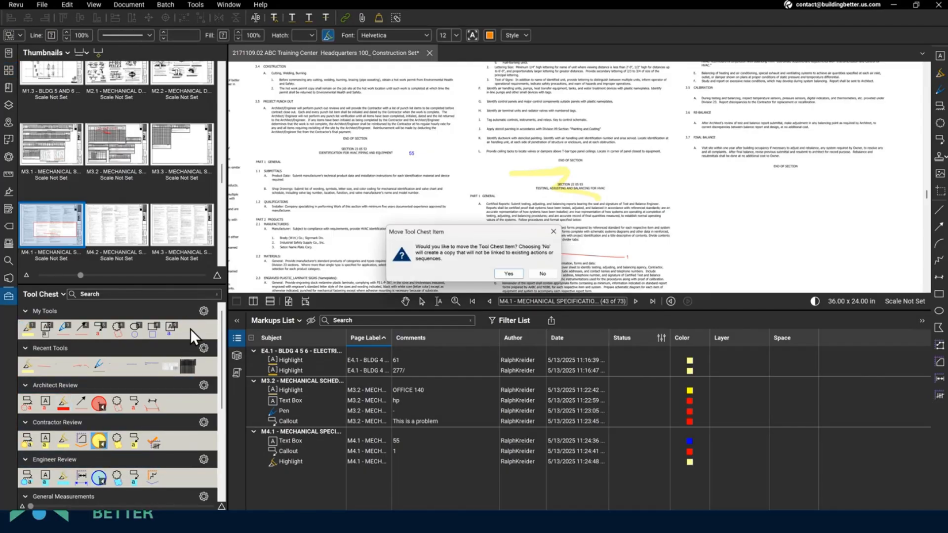
# - Confirm moving the yellow count circle tool into My Tools and select it
pyautogui.click(520, 274)
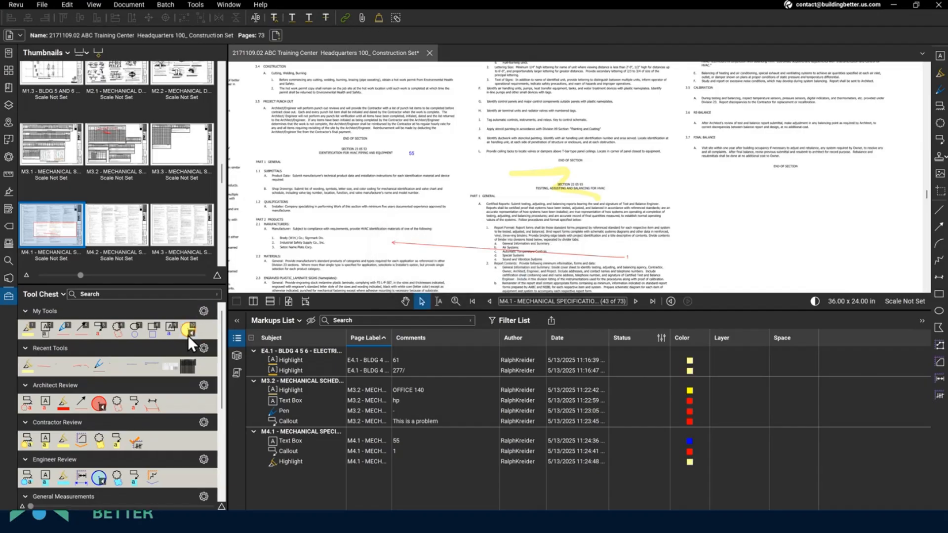
pyautogui.press('1')
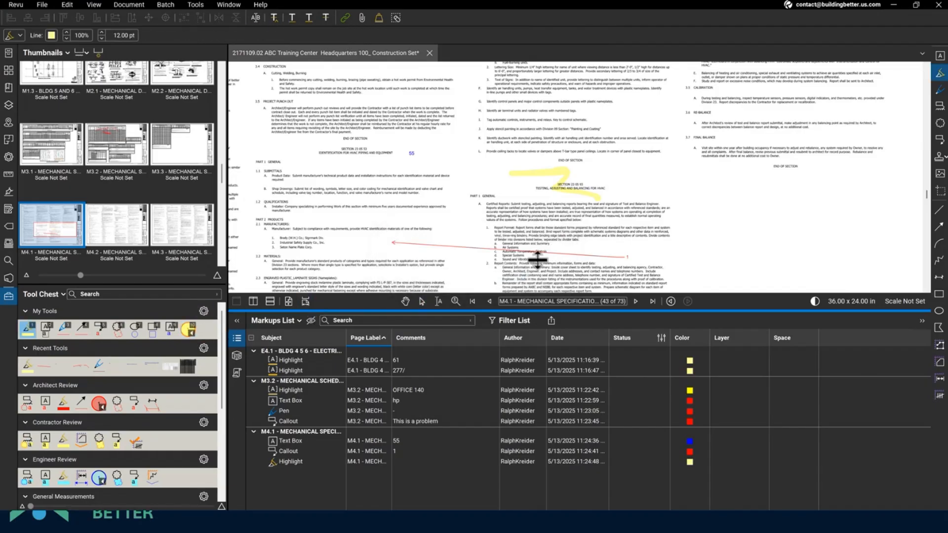
pyautogui.press('0')
# - Place five numbered Contractor count circles on M4.1, then scroll to sheet M2.1
pyautogui.click(469, 133)
pyautogui.click(344, 144)
pyautogui.click(278, 139)
pyautogui.click(292, 104)
pyautogui.click(424, 108)
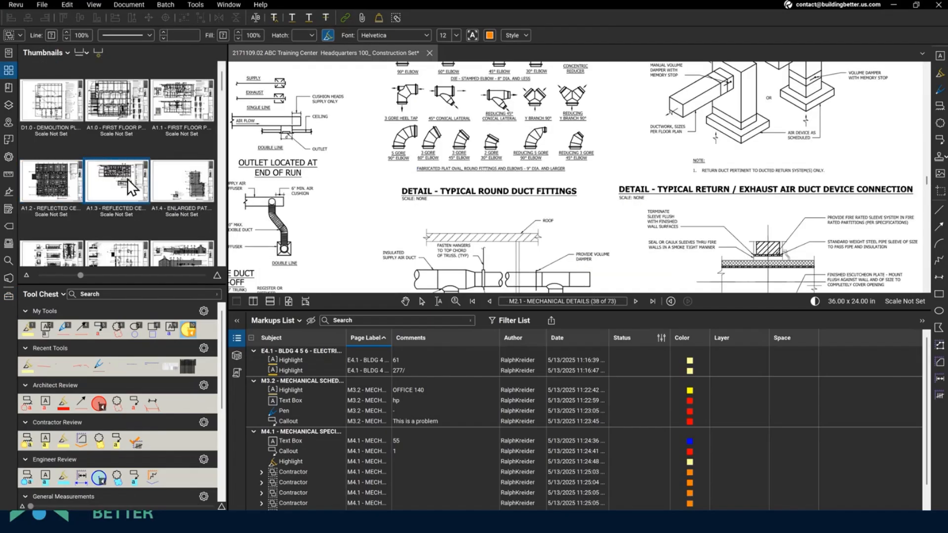
pyautogui.scroll(5, 124, 173)
pyautogui.scroll(-3, 124, 210)
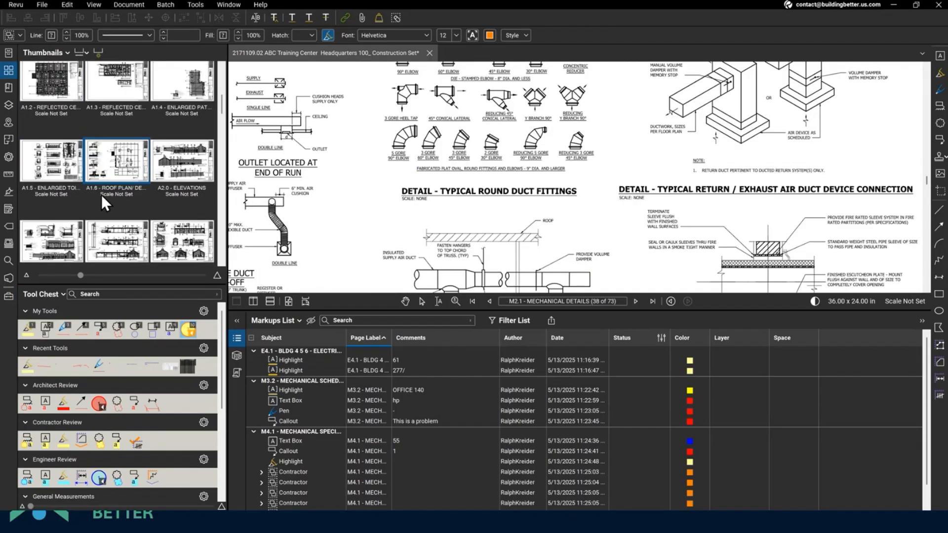
# - Zoom in on Work Stations 2 and 3 and the Cafe on sheet A5.3, with Search open
pyautogui.click(129, 166)
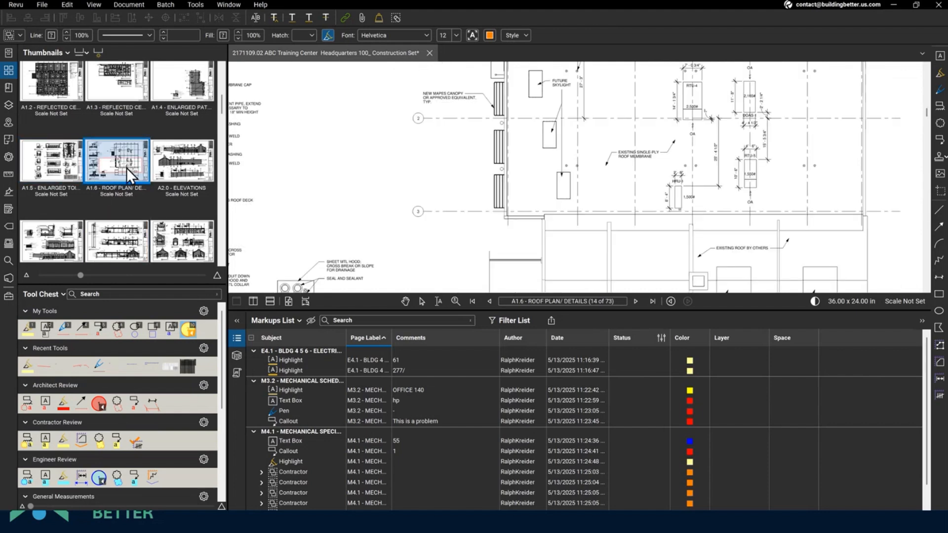
pyautogui.moveTo(667, 173); pyautogui.dragTo(641, 270)
pyautogui.moveTo(563, 127); pyautogui.dragTo(501, 221)
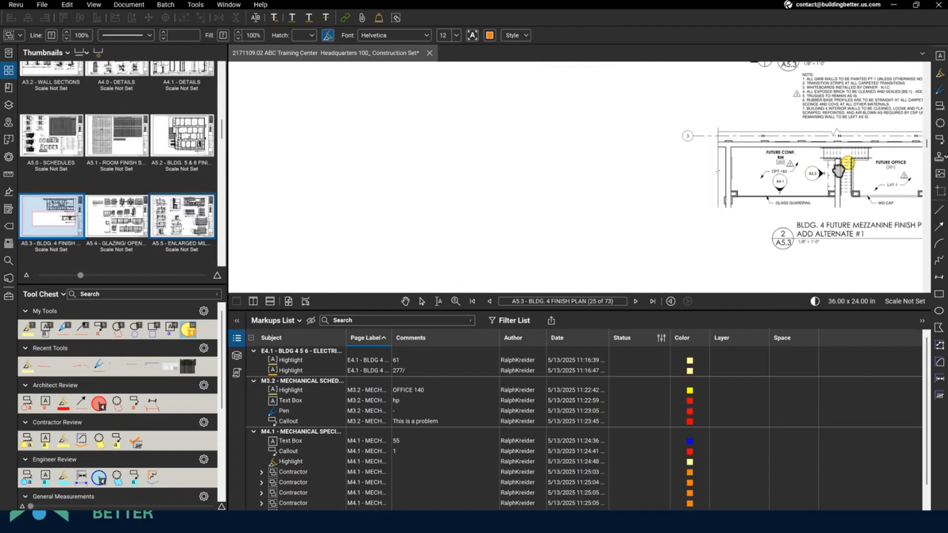
pyautogui.hscroll(5, 798, 201)
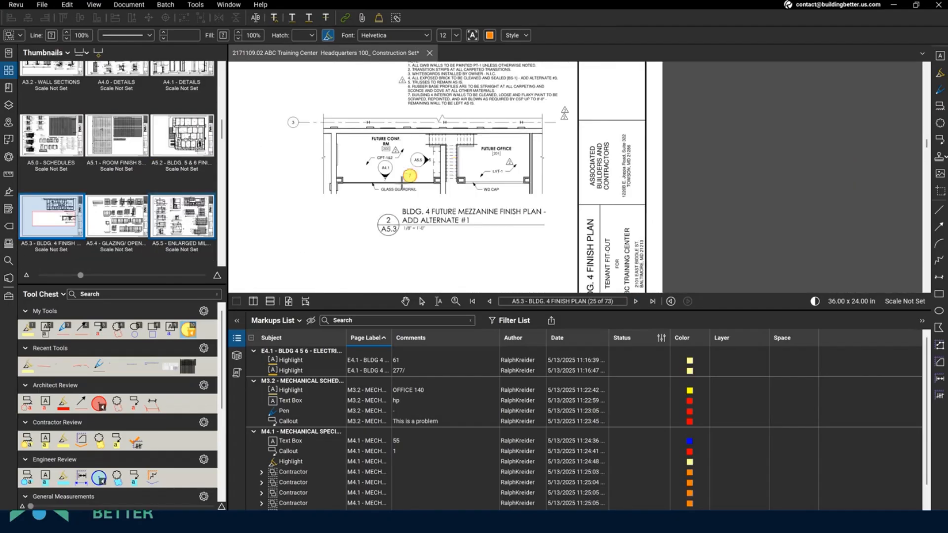
pyautogui.scroll(3, 434, 161)
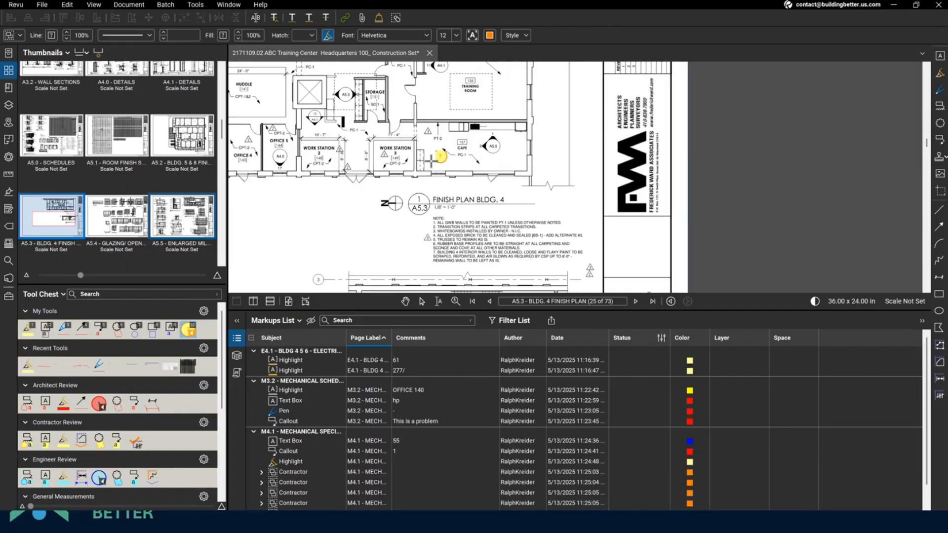
pyautogui.scroll(3, 439, 157)
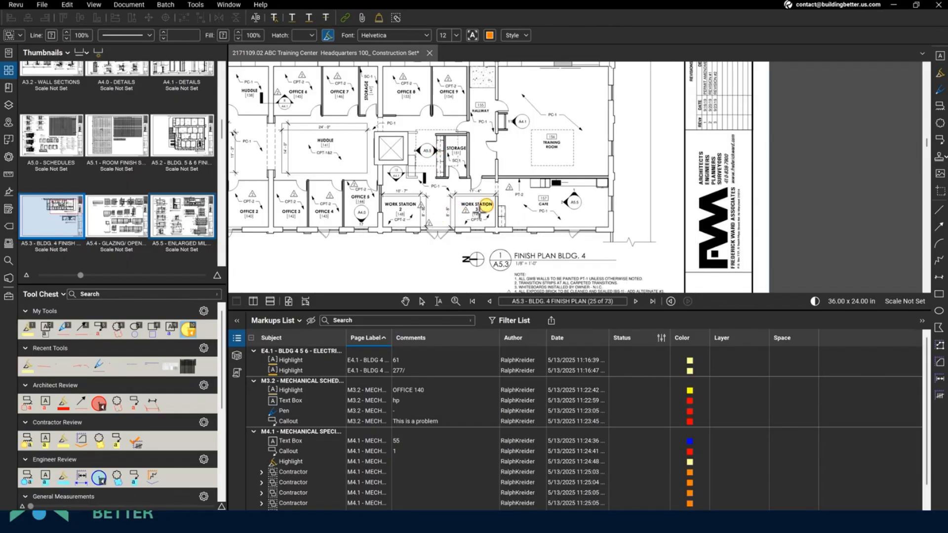
pyautogui.scroll(5, 484, 203)
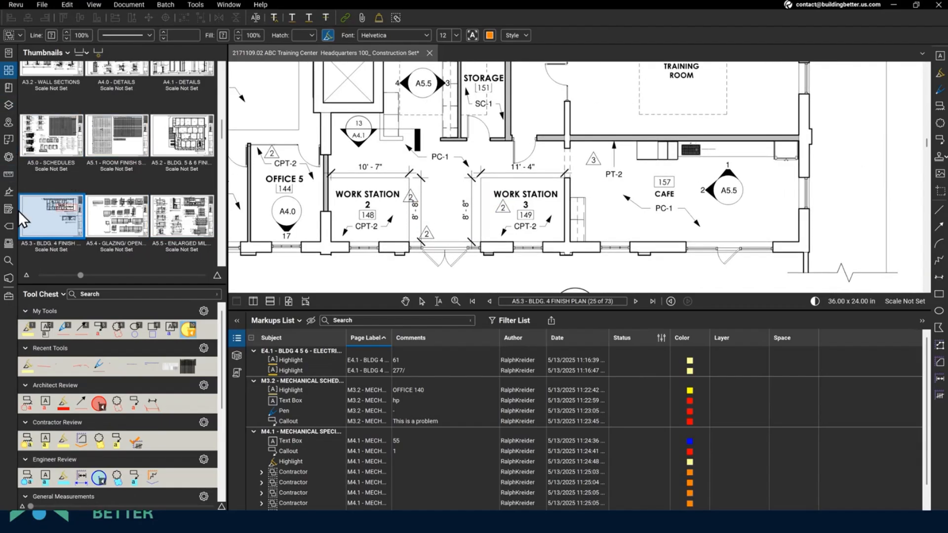
pyautogui.click(8, 258)
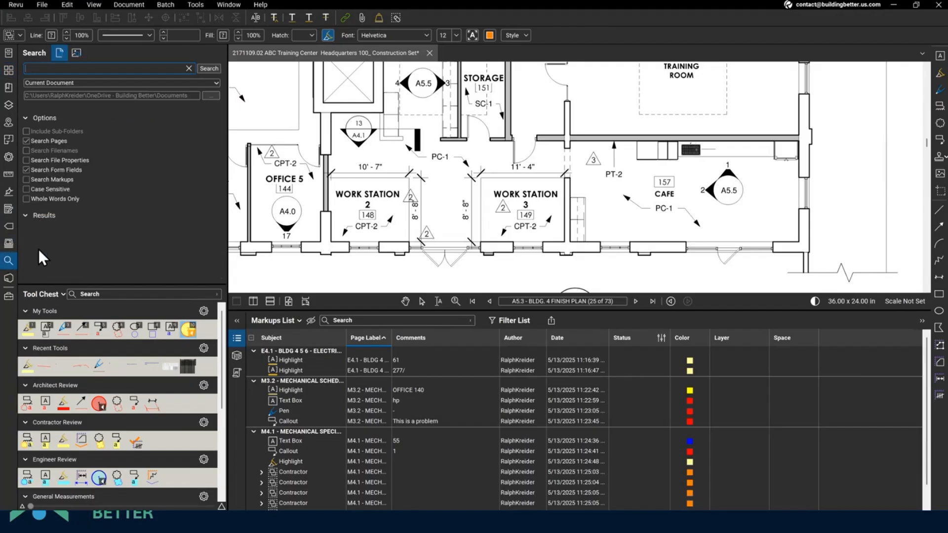
# - Run a visual search for the revision triangle by Work Station 3, then move the Tool Chest up
pyautogui.click(76, 53)
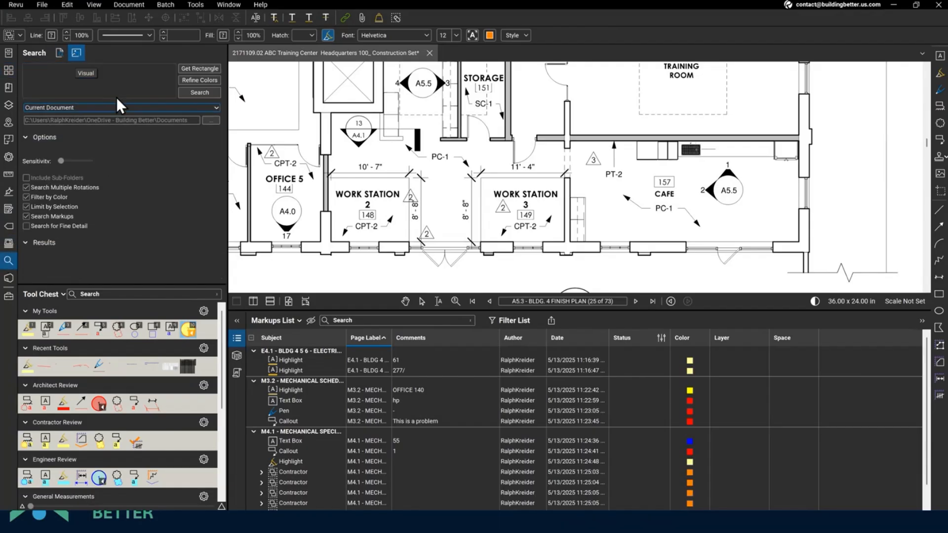
pyautogui.click(188, 68)
pyautogui.moveTo(494, 199); pyautogui.dragTo(513, 216)
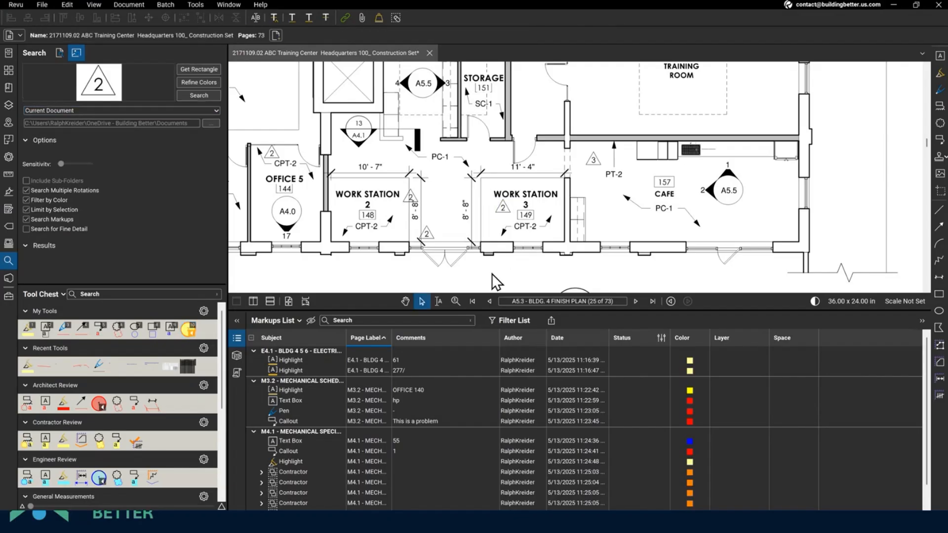
pyautogui.click(200, 95)
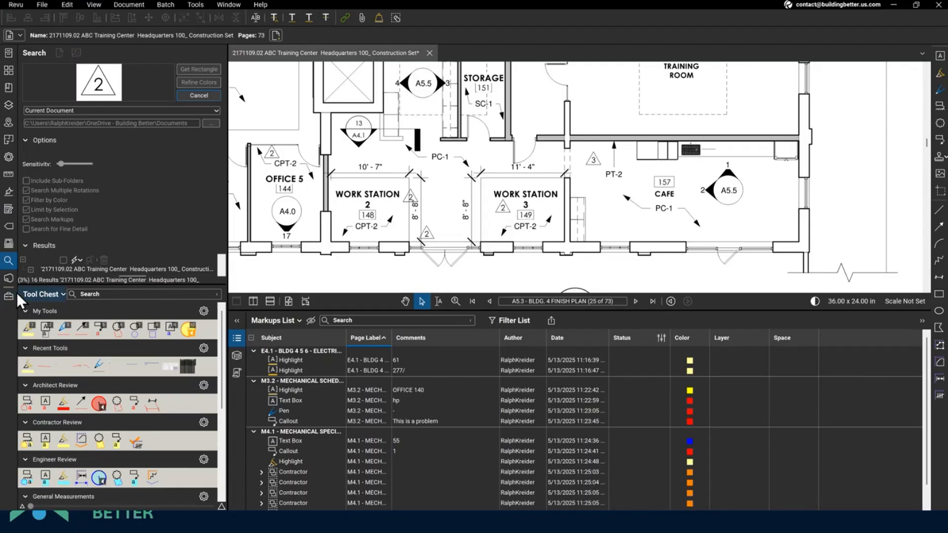
pyautogui.moveTo(10, 296); pyautogui.dragTo(9, 105)
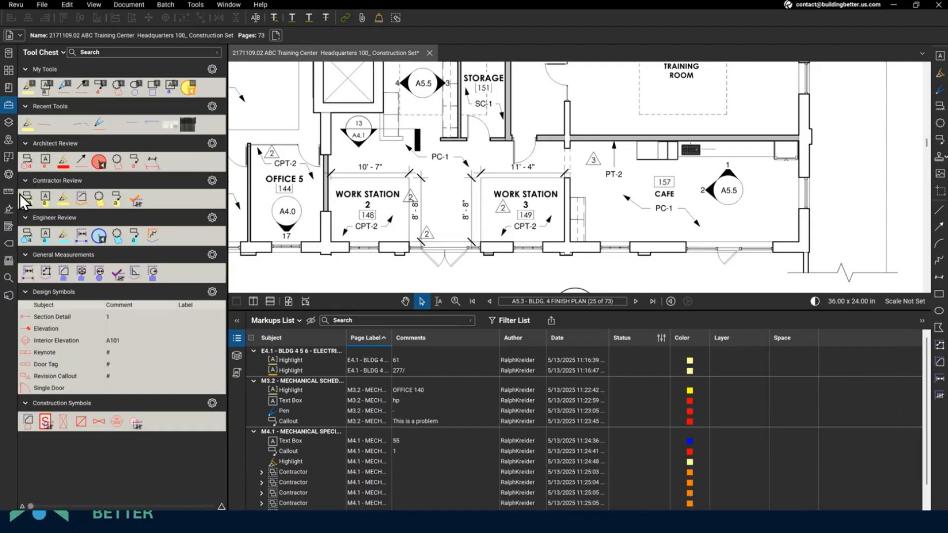
# - Preview two triangle matches on the T1.1 Egress Plan, then check all results
pyautogui.click(13, 275)
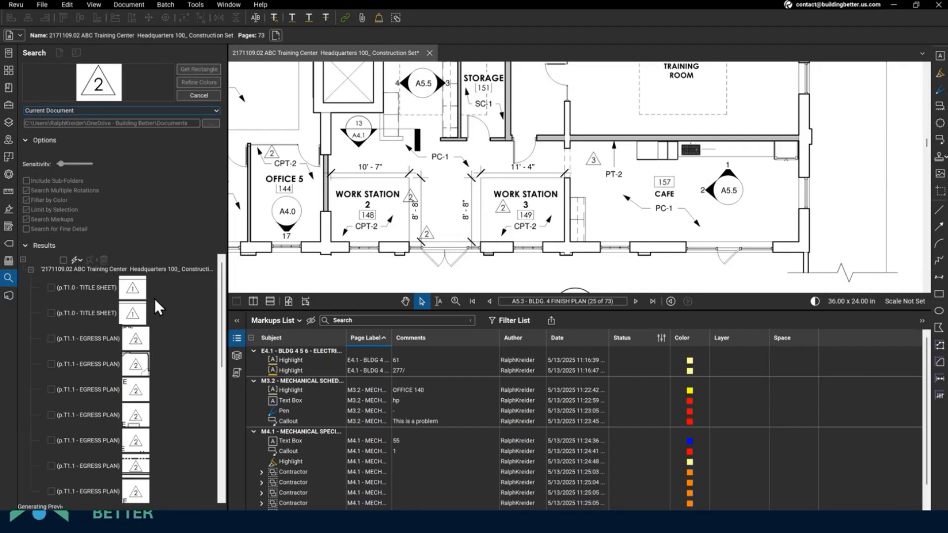
pyautogui.scroll(-3, 135, 365)
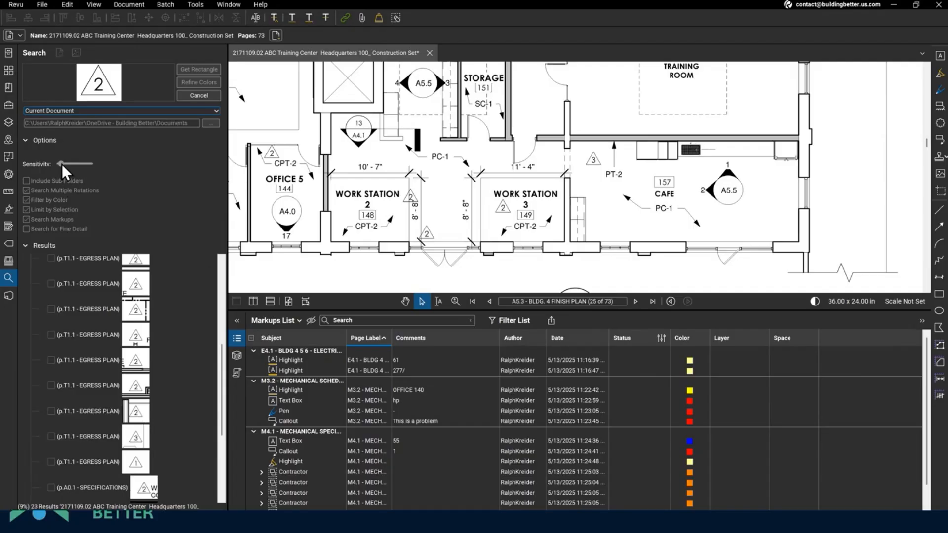
pyautogui.click(133, 431)
pyautogui.click(136, 411)
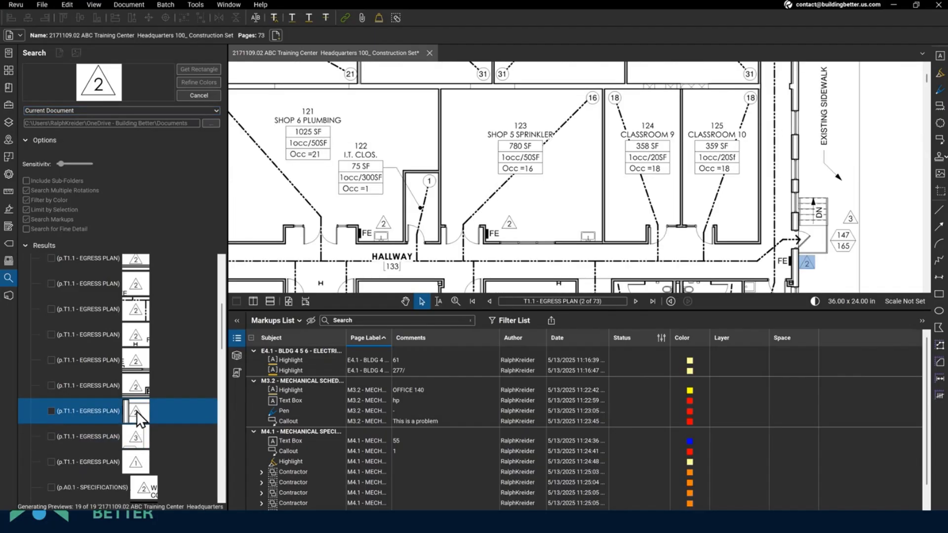
pyautogui.scroll(5, 67, 300)
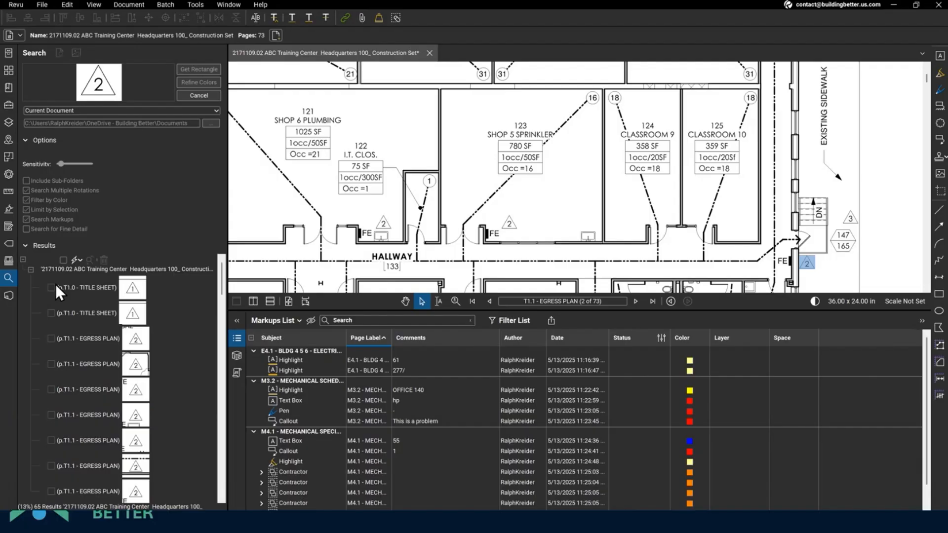
pyautogui.click(63, 261)
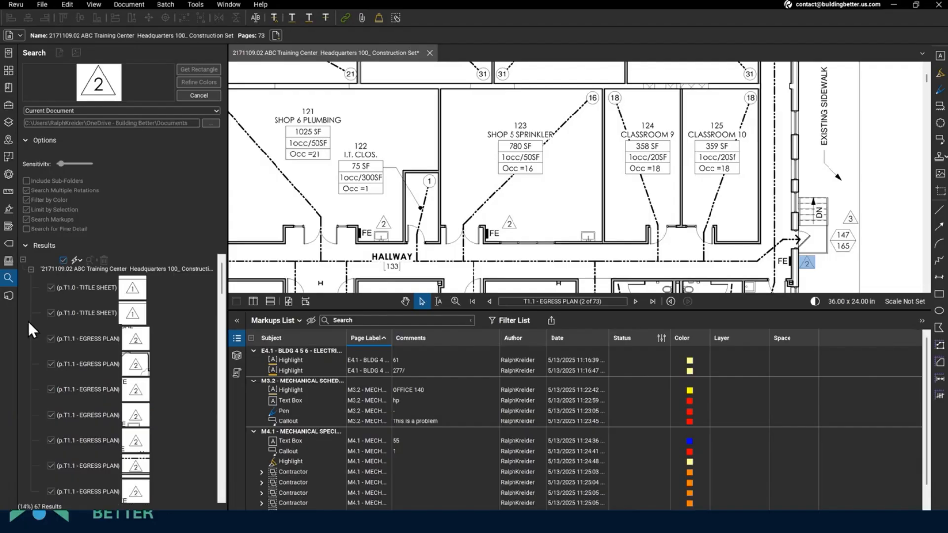
# - Highlight the found triangle symbols from the title sheet search results
pyautogui.rightClick(94, 289)
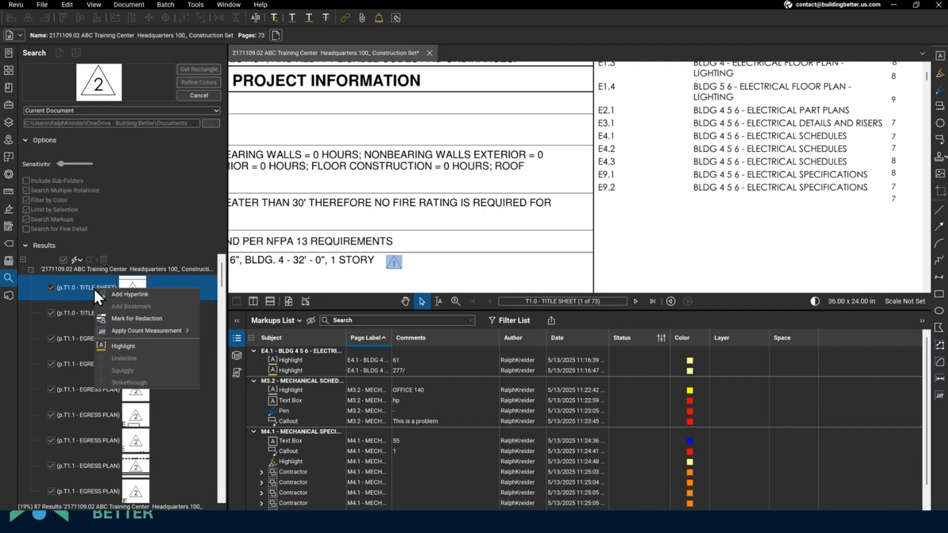
pyautogui.click(122, 347)
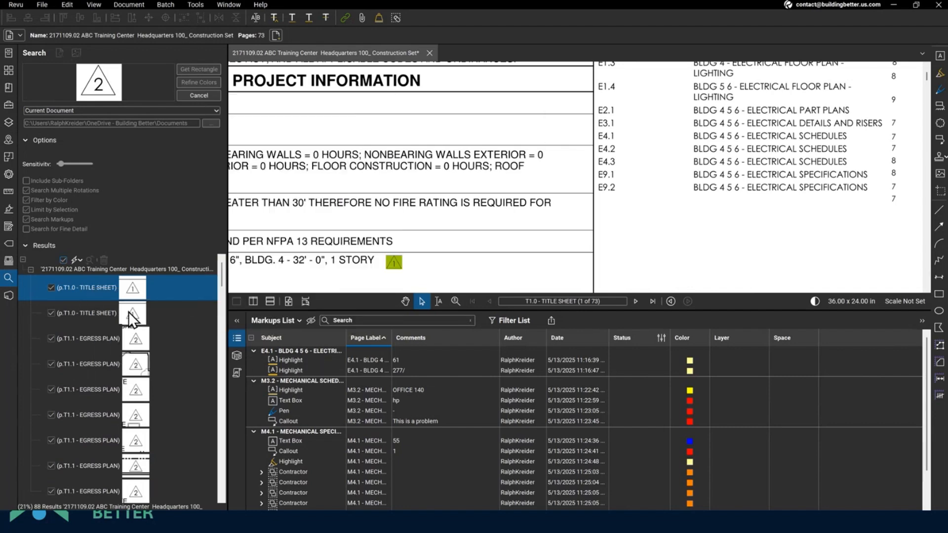
pyautogui.click(106, 311)
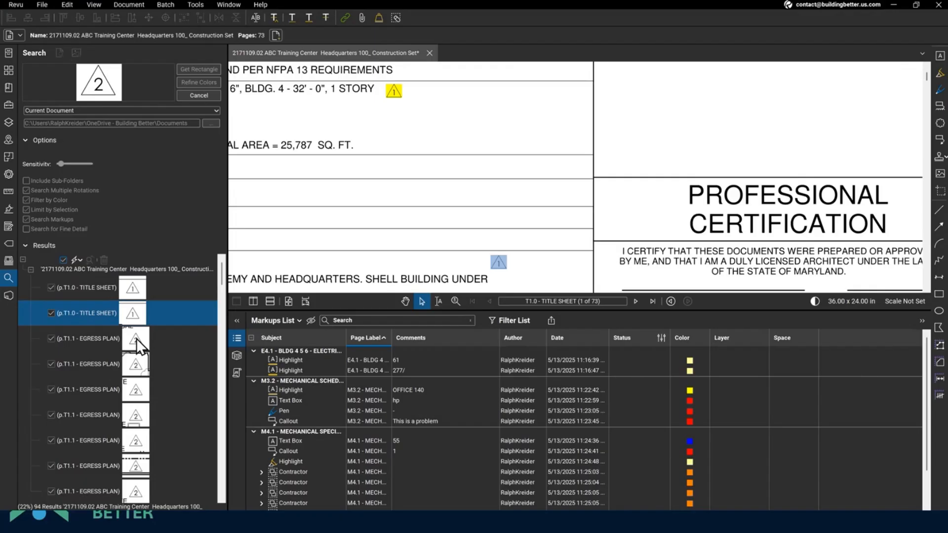
# - Highlight the matched triangle symbols on the T1.1 Egress Plan
pyautogui.click(99, 340)
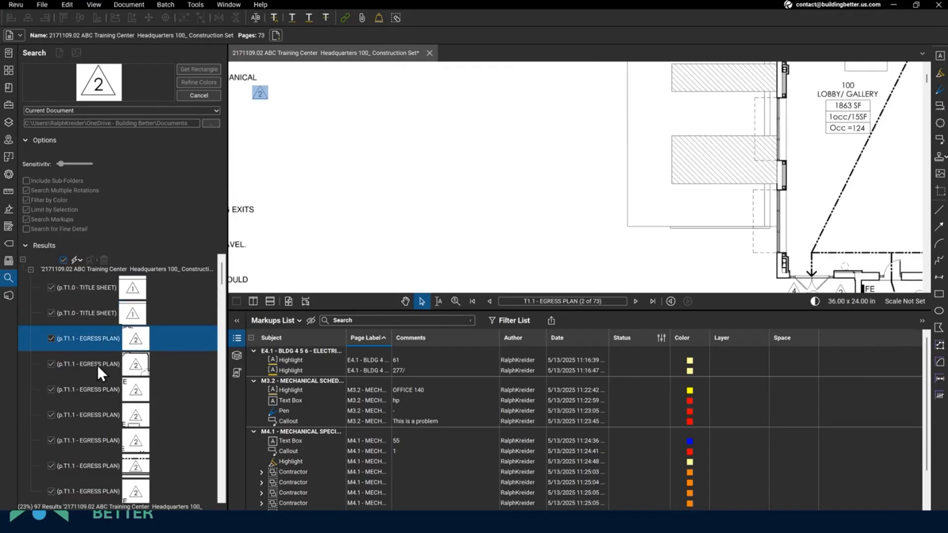
pyautogui.click(100, 368)
pyautogui.click(96, 333)
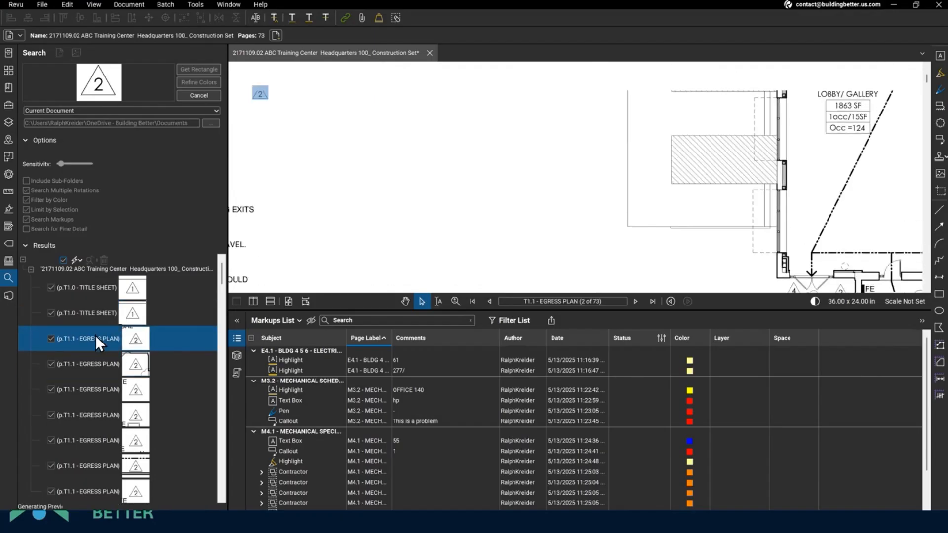
pyautogui.rightClick(96, 335)
pyautogui.rightClick(76, 337)
pyautogui.click(103, 394)
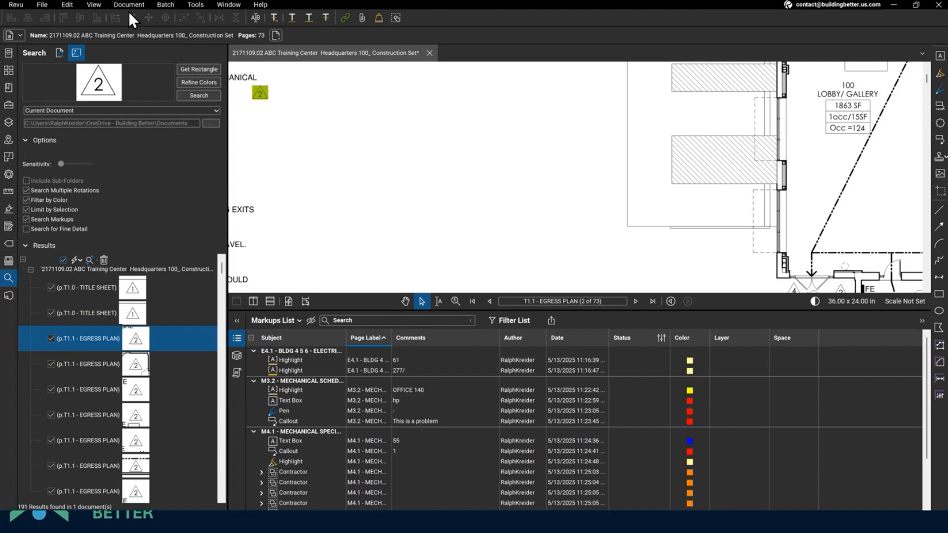
# - Cycle through the Tool Chest, Measurements and Forms panels, ending on the Studio sign-in panel
pyautogui.click(9, 105)
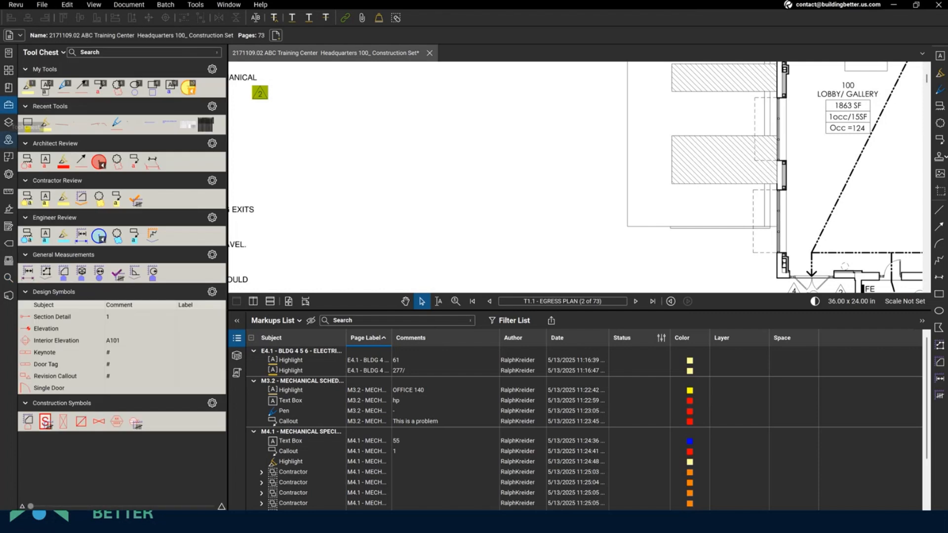
pyautogui.click(5, 194)
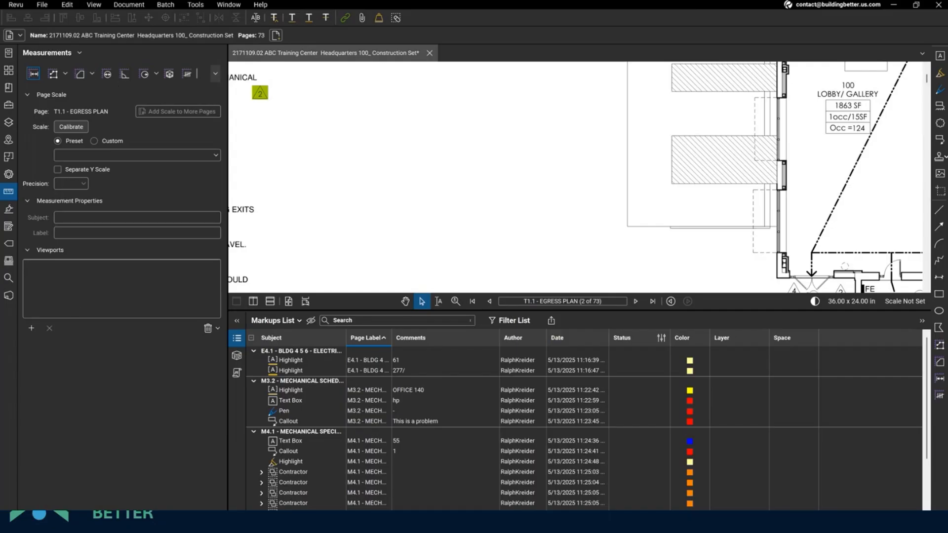
pyautogui.click(7, 230)
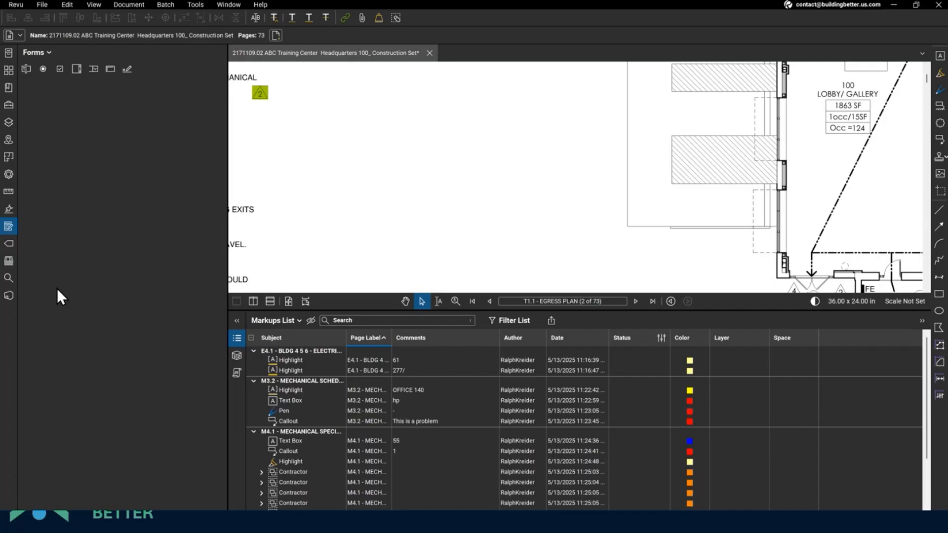
pyautogui.click(6, 300)
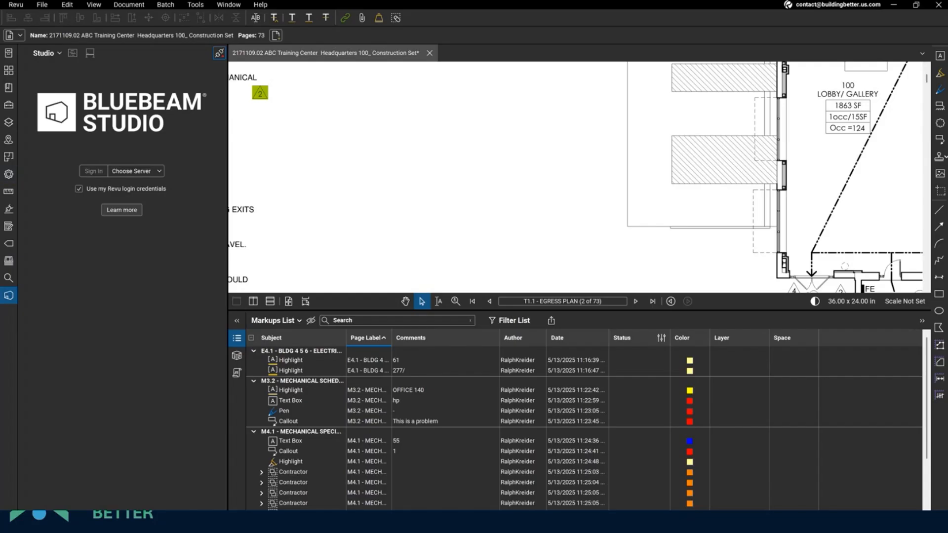